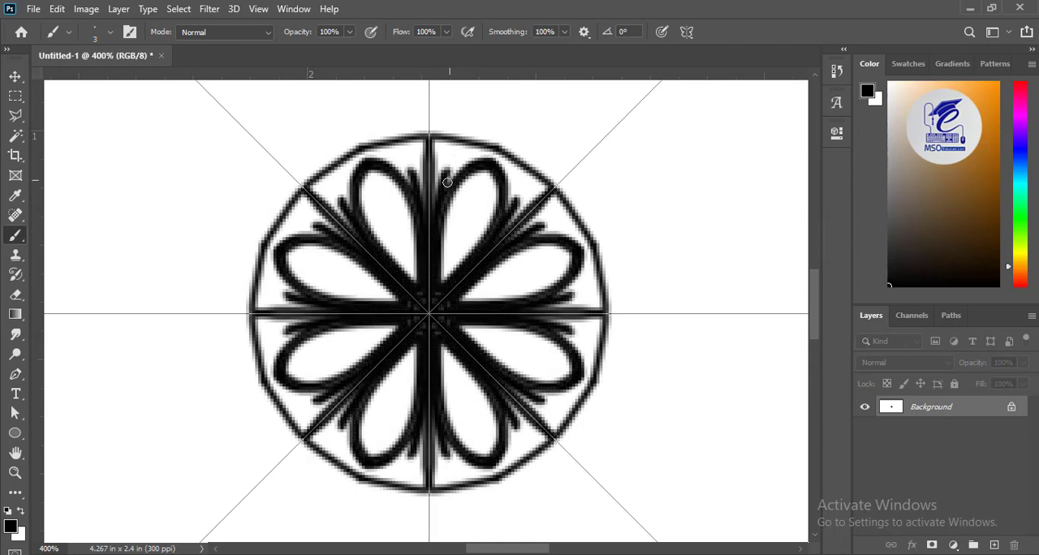
Step: Fill the areas around the eight central petals with black out to the disc's rim, using a 7 px brush
{"action": "key", "text": "bracketright"}
{"action": "key", "text": "bracketright"}
{"action": "key", "text": "bracketright"}
{"action": "key", "text": "bracketright"}
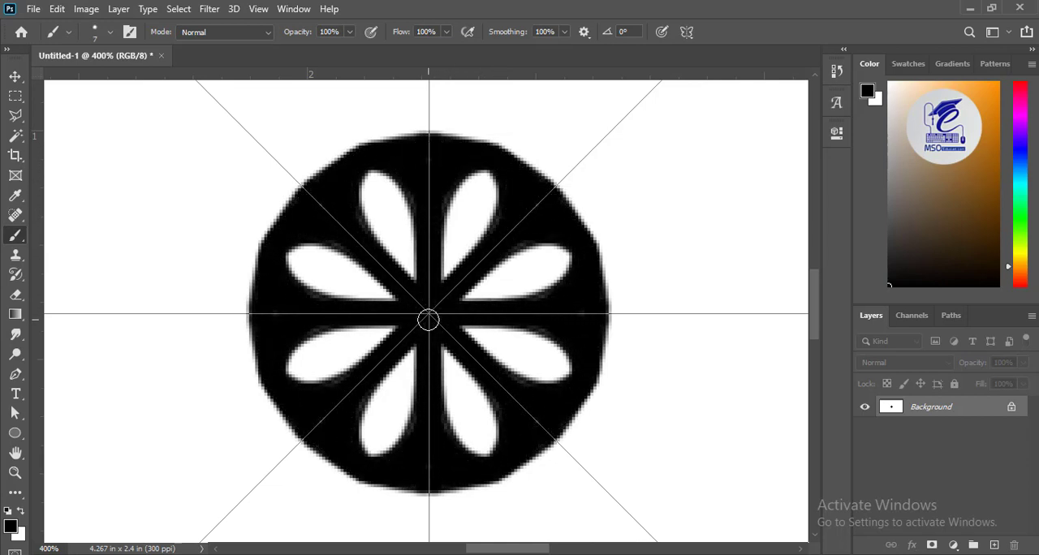
{"action": "key", "text": "ctrl+1"}
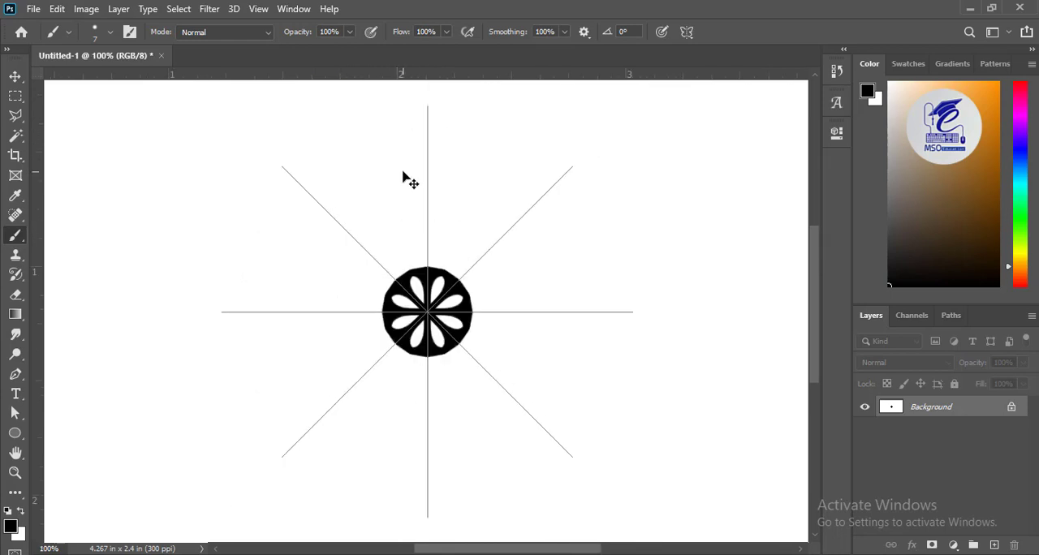
Step: Paint a circular outline around the black central disc, leaving an open white band between them
{"action": "mouse_move", "coordinate": [428, 237]}
{"action": "left_mouse_down"}
{"action": "mouse_move", "coordinate": [463, 243]}
{"action": "mouse_move", "coordinate": [436, 265]}
{"action": "mouse_move", "coordinate": [440, 280]}
{"action": "left_mouse_up"}
{"action": "key", "text": "ctrl+z"}
{"action": "key", "text": "ctrl+z"}
Step: Paint short radial lines across the white band between the black disc and its outline with a 3 px brush
{"action": "key", "text": "bracketleft"}
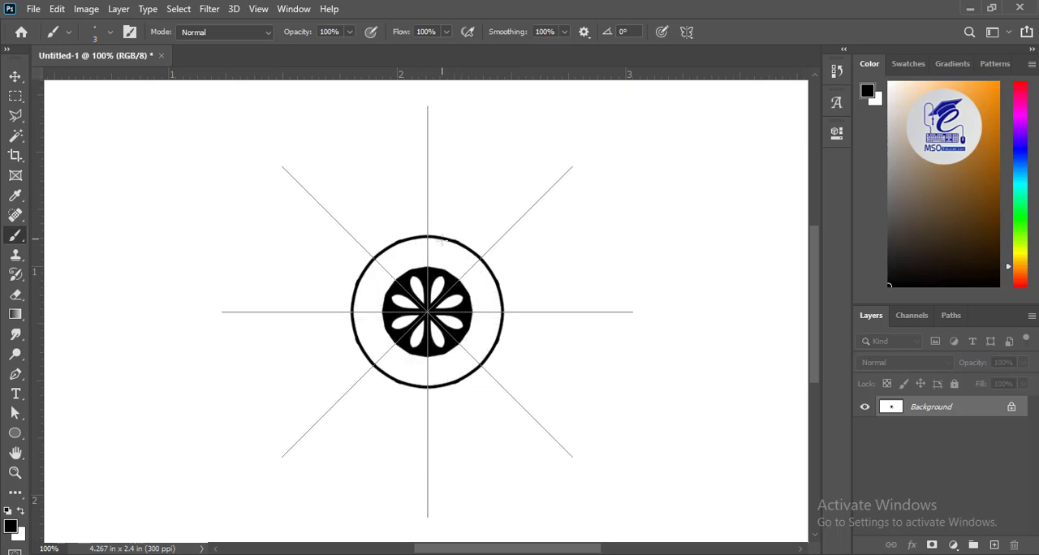
{"action": "left_click_drag", "start_coordinate": [435, 239], "coordinate": [438, 281]}
{"action": "key", "text": "ctrl+z"}
{"action": "mouse_move", "coordinate": [453, 243]}
{"action": "left_mouse_down"}
{"action": "mouse_move", "coordinate": [434, 264]}
{"action": "mouse_move", "coordinate": [439, 282]}
{"action": "left_mouse_up"}
{"action": "key", "text": "ctrl+z"}
Step: Change the paint symmetry to Mandala with 10 segments
{"action": "left_click", "coordinate": [688, 31]}
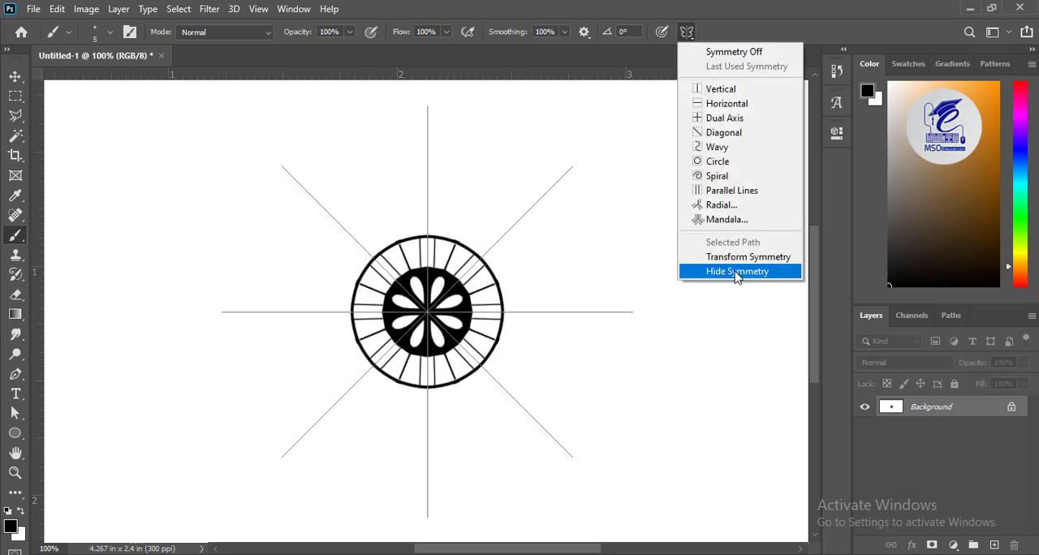
{"action": "left_click", "coordinate": [715, 236]}
{"action": "type", "text": "10"}
{"action": "key", "text": "Return"}
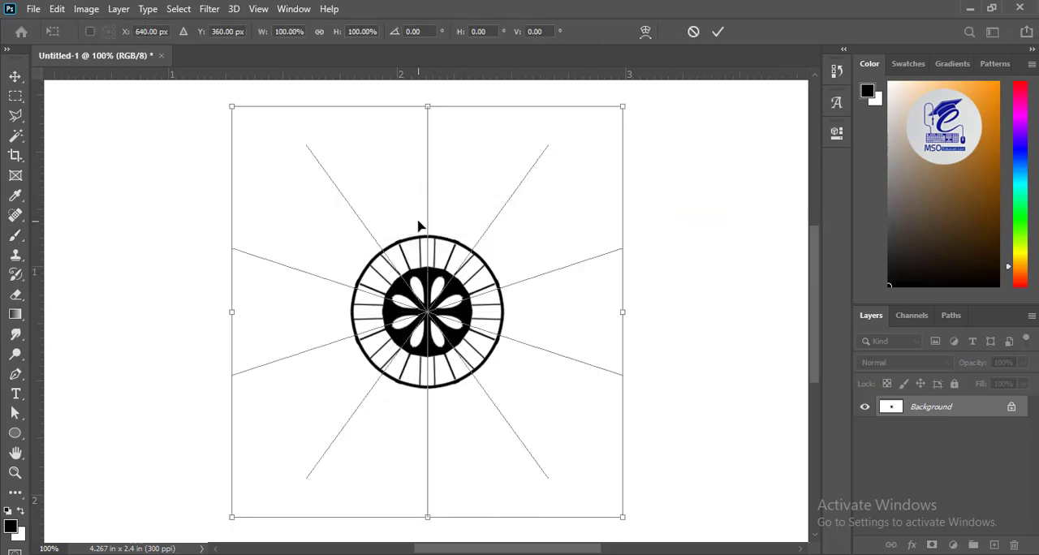
Step: Draw ten teardrop petals around the lined band with a 5 px brush and enclose them in a large circle
{"action": "mouse_move", "coordinate": [441, 221]}
{"action": "left_mouse_down"}
{"action": "mouse_move", "coordinate": [446, 176]}
{"action": "mouse_move", "coordinate": [464, 158]}
{"action": "mouse_move", "coordinate": [482, 159]}
{"action": "left_mouse_up"}
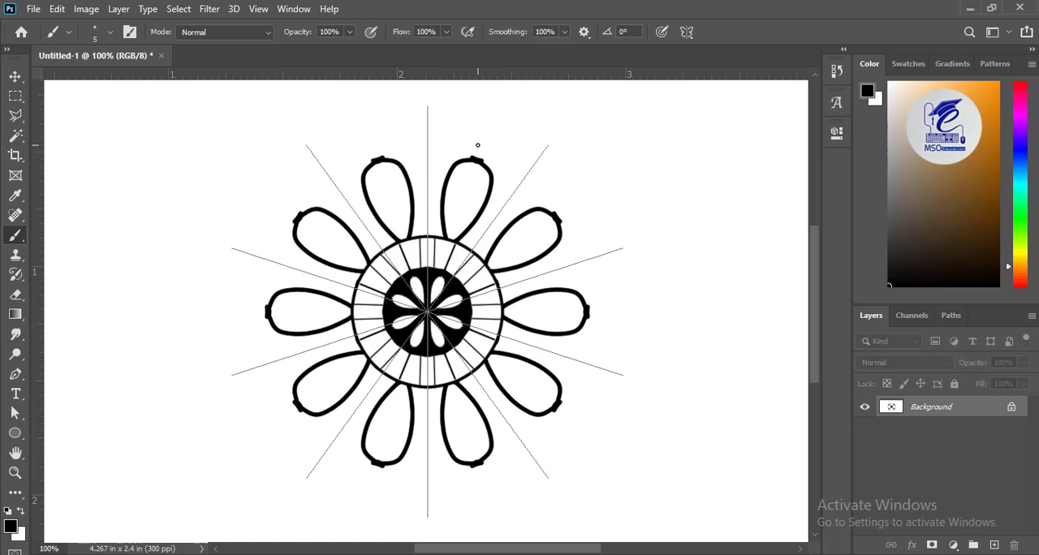
{"action": "mouse_move", "coordinate": [429, 139]}
{"action": "left_mouse_down"}
{"action": "mouse_move", "coordinate": [495, 145]}
{"action": "mouse_move", "coordinate": [458, 144]}
{"action": "mouse_move", "coordinate": [489, 152]}
{"action": "mouse_move", "coordinate": [436, 168]}
{"action": "mouse_move", "coordinate": [431, 213]}
{"action": "left_mouse_up"}
{"action": "key", "text": "ctrl+z"}
{"action": "key", "text": "ctrl+z"}
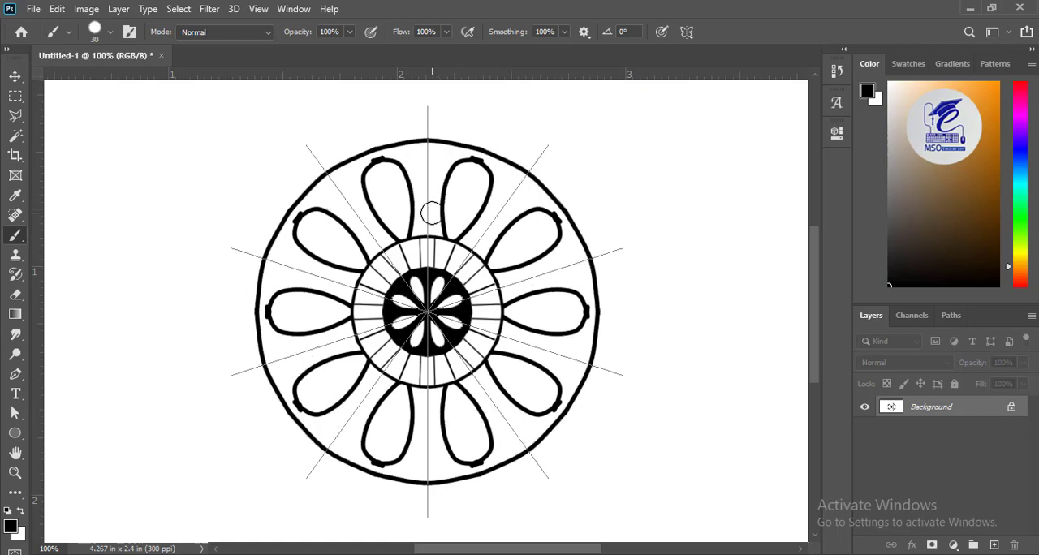
Step: Fill the space between the ten petals and the large circle with black using a 30 px brush, then touch up the edges at 7 px
{"action": "mouse_move", "coordinate": [429, 143]}
{"action": "left_mouse_down"}
{"action": "mouse_move", "coordinate": [429, 235]}
{"action": "mouse_move", "coordinate": [436, 148]}
{"action": "mouse_move", "coordinate": [482, 157]}
{"action": "mouse_move", "coordinate": [460, 155]}
{"action": "mouse_move", "coordinate": [434, 174]}
{"action": "mouse_move", "coordinate": [441, 163]}
{"action": "mouse_move", "coordinate": [434, 210]}
{"action": "left_mouse_up"}
{"action": "key", "text": "ctrl+plus"}
{"action": "key", "text": "ctrl+plus"}
{"action": "mouse_move", "coordinate": [457, 140]}
{"action": "left_mouse_down"}
{"action": "mouse_move", "coordinate": [431, 147]}
{"action": "mouse_move", "coordinate": [417, 187]}
{"action": "mouse_move", "coordinate": [440, 129]}
{"action": "mouse_move", "coordinate": [403, 288]}
{"action": "mouse_move", "coordinate": [415, 326]}
{"action": "mouse_move", "coordinate": [418, 284]}
{"action": "mouse_move", "coordinate": [411, 324]}
{"action": "mouse_move", "coordinate": [364, 323]}
{"action": "left_mouse_up"}
{"action": "key", "text": "bracketleft"}
{"action": "key", "text": "bracketleft"}
{"action": "key", "text": "bracketleft"}
{"action": "key", "text": "bracketleft"}
{"action": "left_click_drag", "start_coordinate": [427, 334], "coordinate": [431, 338]}
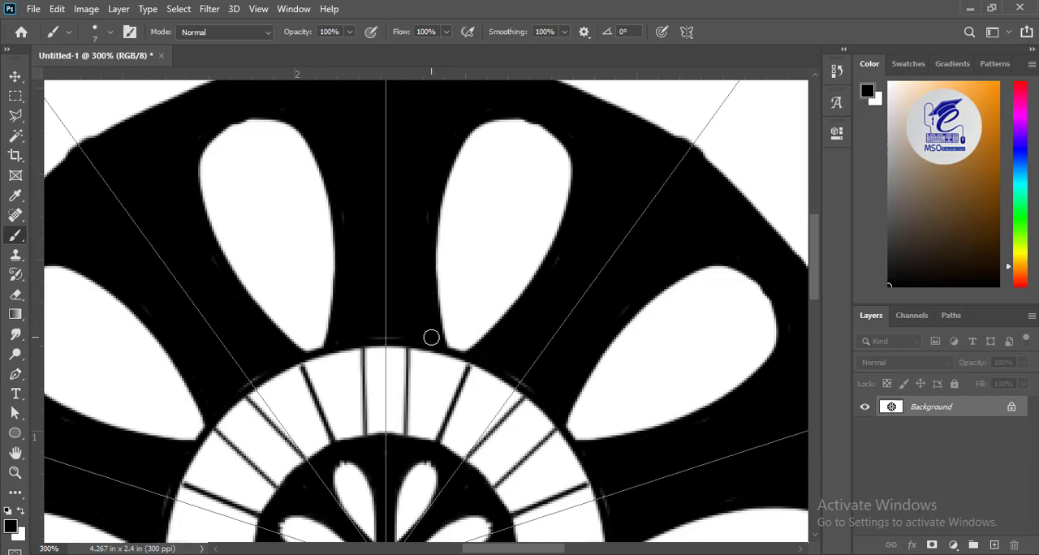
{"action": "key", "text": "ctrl+0"}
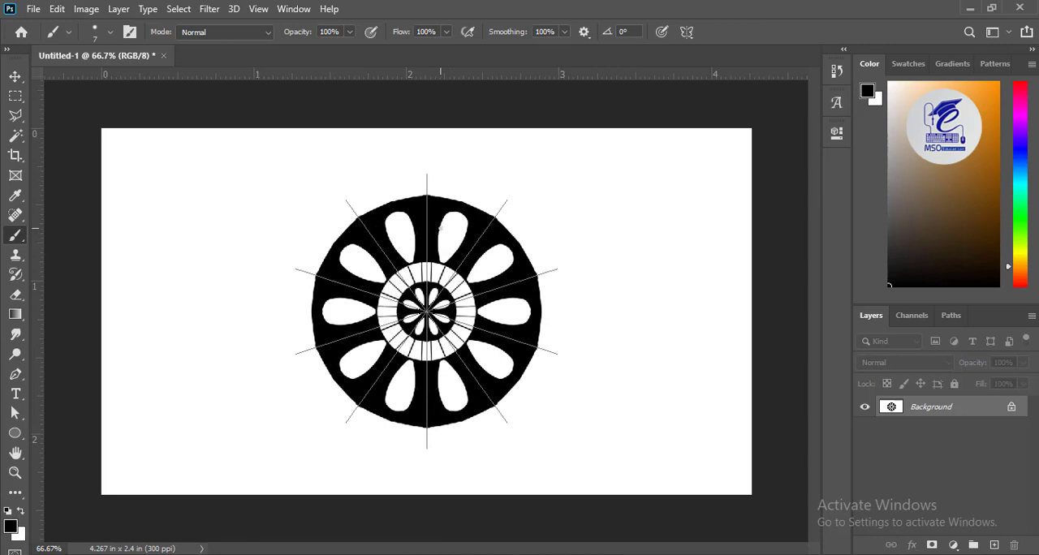
Step: Draw an outer ring around the black wheel and divide the gap with radial lines, using a 4 px brush
{"action": "mouse_move", "coordinate": [419, 161]}
{"action": "left_mouse_down"}
{"action": "mouse_move", "coordinate": [483, 170]}
{"action": "mouse_move", "coordinate": [443, 198]}
{"action": "mouse_move", "coordinate": [455, 174]}
{"action": "mouse_move", "coordinate": [450, 199]}
{"action": "left_mouse_up"}
{"action": "key", "text": "ctrl+z"}
{"action": "key", "text": "ctrl+z"}
{"action": "key", "text": "ctrl+z"}
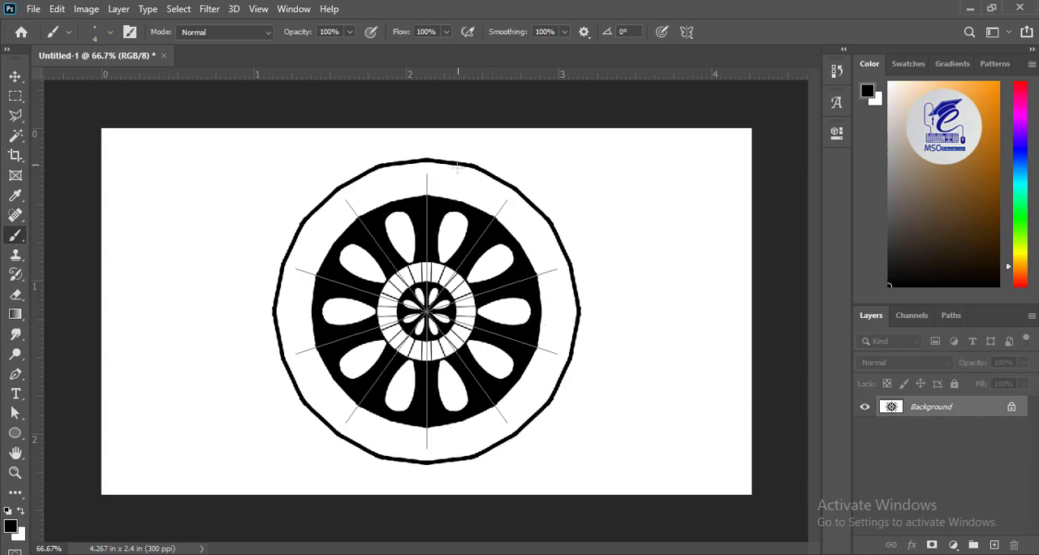
{"action": "left_click_drag", "start_coordinate": [458, 166], "coordinate": [452, 200]}
{"action": "left_click_drag", "start_coordinate": [428, 165], "coordinate": [426, 200]}
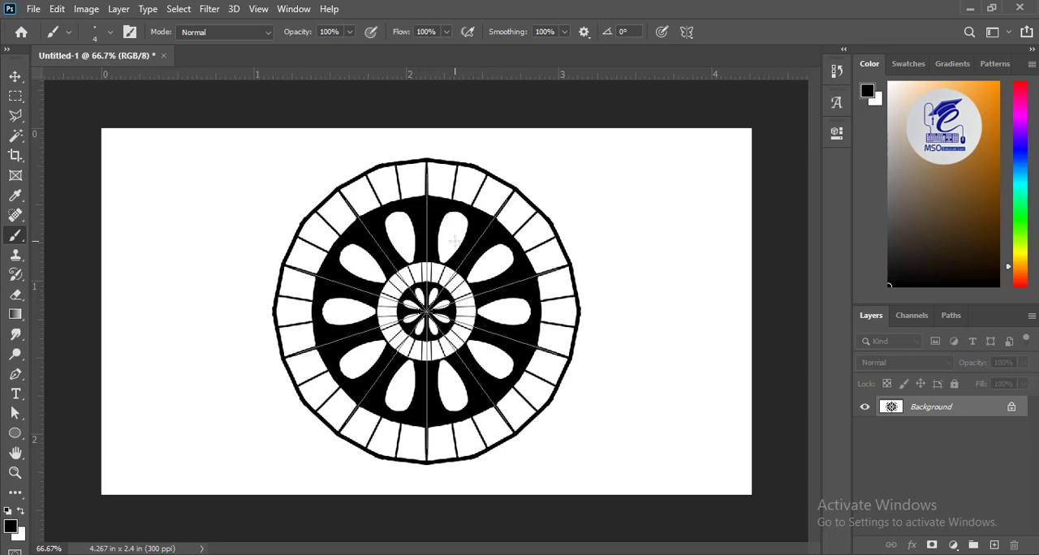
Step: Add an empty layer, and turn the Background into a transparent mandala layer with a white layer beneath it
{"action": "left_click", "coordinate": [994, 545]}
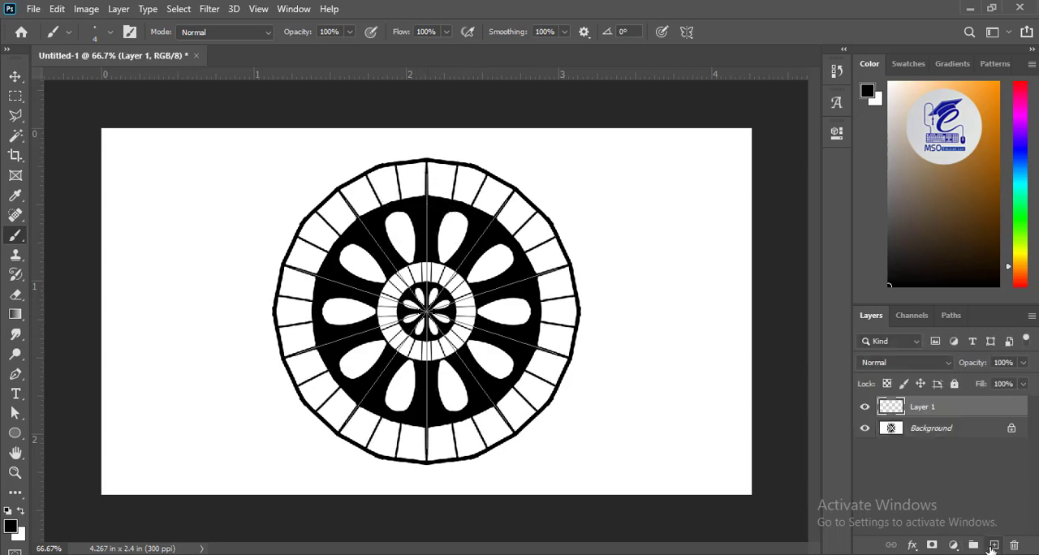
{"action": "left_click", "coordinate": [922, 432]}
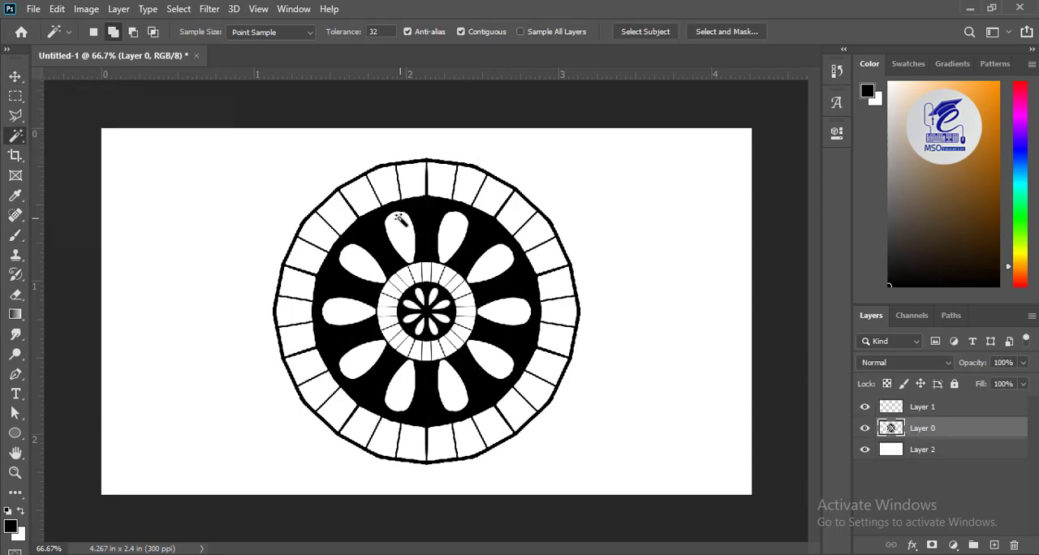
Step: Scale the mandala on Layer 0 down to about 60% around its centre
{"action": "left_click", "coordinate": [15, 78]}
{"action": "key", "text": "ctrl+t"}
{"action": "left_click_drag", "start_coordinate": [275, 156], "coordinate": [322, 221]}
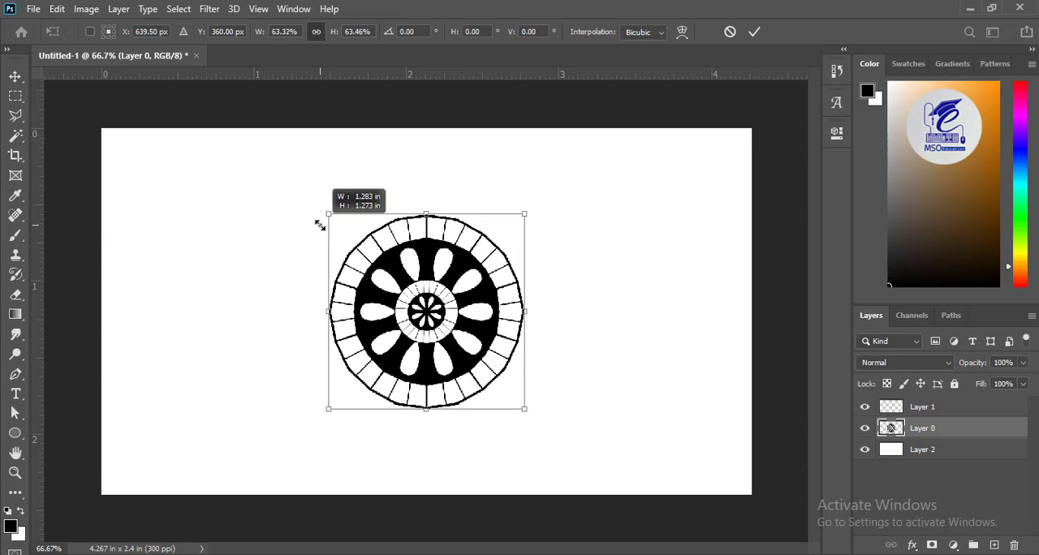
{"action": "key", "text": "Return"}
Step: Draw nested double arches all around the mandala's outer ring with a 2 px brush
{"action": "key", "text": "b"}
{"action": "key", "text": "ctrl+plus"}
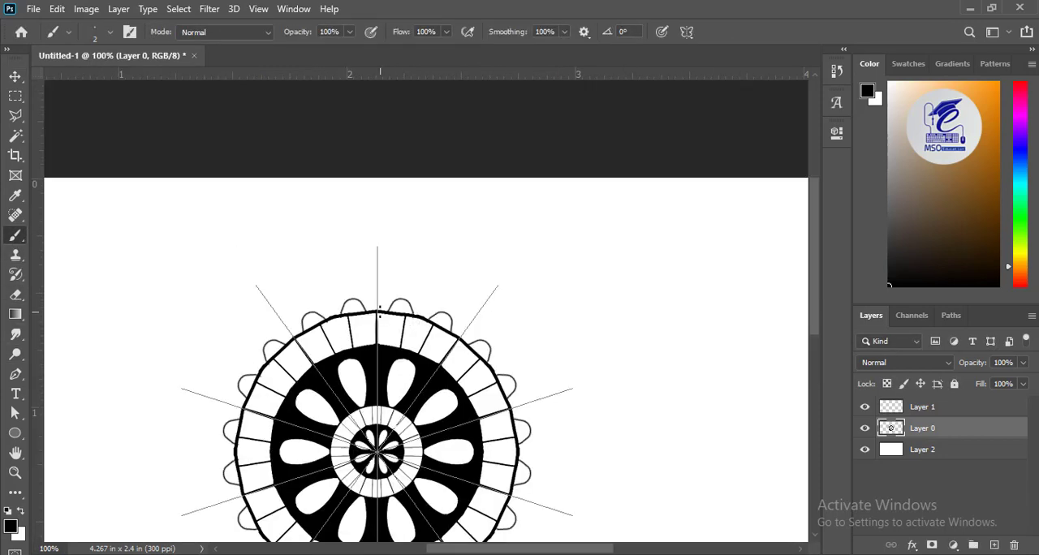
{"action": "mouse_move", "coordinate": [379, 312]}
{"action": "left_mouse_down"}
{"action": "mouse_move", "coordinate": [398, 289]}
{"action": "mouse_move", "coordinate": [415, 290]}
{"action": "mouse_move", "coordinate": [420, 325]}
{"action": "left_mouse_up"}
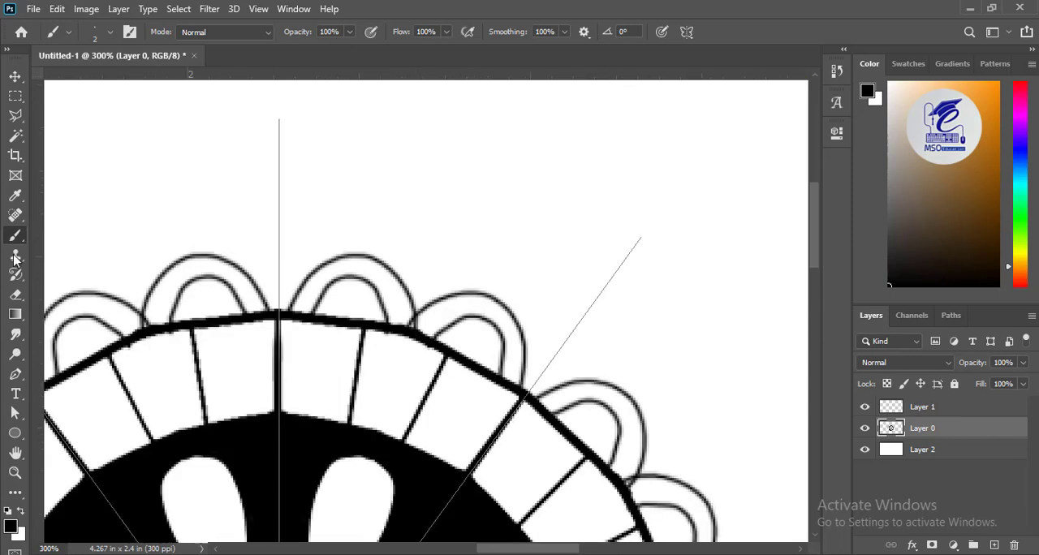
Step: Fill the inner arches around the ring with black and darken the joints between the arches, using an 8 px brush
{"action": "mouse_move", "coordinate": [378, 319]}
{"action": "left_mouse_down"}
{"action": "mouse_move", "coordinate": [359, 293]}
{"action": "mouse_move", "coordinate": [326, 305]}
{"action": "mouse_move", "coordinate": [361, 317]}
{"action": "mouse_move", "coordinate": [329, 309]}
{"action": "mouse_move", "coordinate": [339, 293]}
{"action": "mouse_move", "coordinate": [324, 311]}
{"action": "mouse_move", "coordinate": [337, 289]}
{"action": "mouse_move", "coordinate": [358, 288]}
{"action": "mouse_move", "coordinate": [367, 301]}
{"action": "mouse_move", "coordinate": [368, 291]}
{"action": "mouse_move", "coordinate": [381, 335]}
{"action": "mouse_move", "coordinate": [376, 297]}
{"action": "left_mouse_up"}
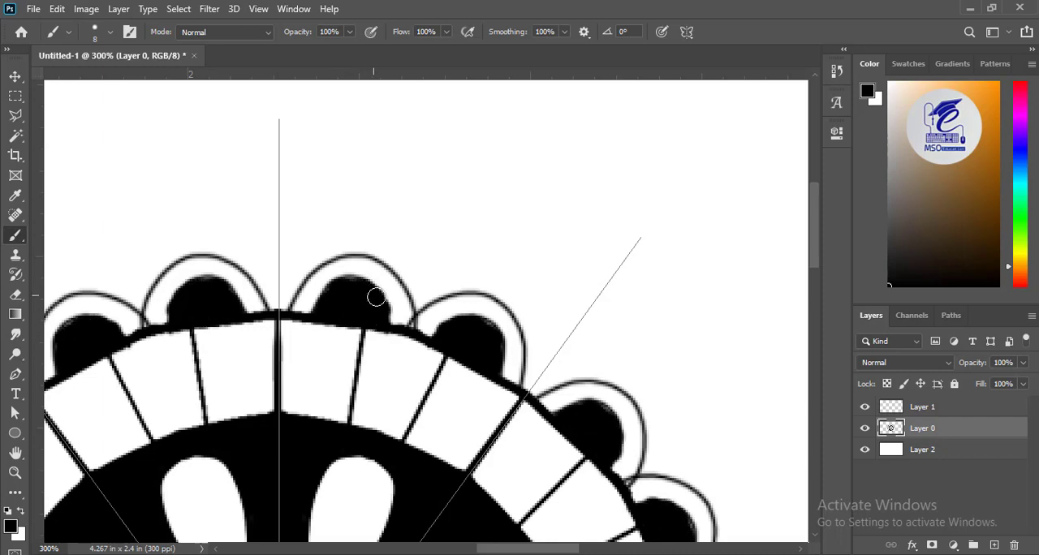
{"action": "left_click", "coordinate": [412, 328]}
{"action": "key", "text": "bracketleft"}
{"action": "key", "text": "bracketleft"}
{"action": "key", "text": "bracketleft"}
Step: Draw ten double-outlined pointed petals around the arches with a 3 px brush
{"action": "key", "text": "ctrl+minus"}
{"action": "key", "text": "ctrl+minus"}
{"action": "key", "text": "ctrl+minus"}
{"action": "key", "text": "ctrl+plus"}
{"action": "key", "text": "ctrl+plus"}
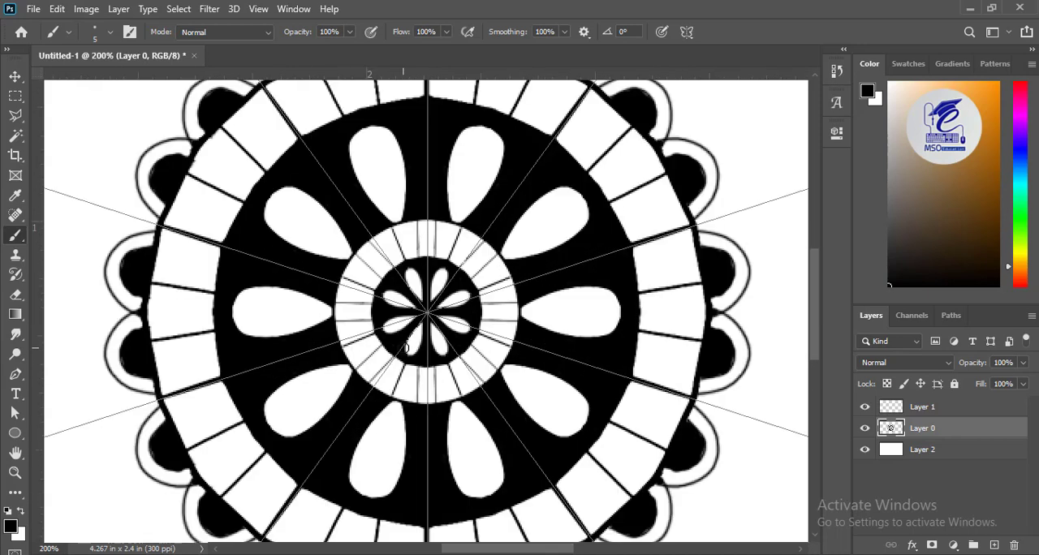
{"action": "key", "text": "ctrl+minus"}
{"action": "mouse_move", "coordinate": [427, 99]}
{"action": "left_mouse_down"}
{"action": "mouse_move", "coordinate": [378, 143]}
{"action": "mouse_move", "coordinate": [383, 180]}
{"action": "left_mouse_up"}
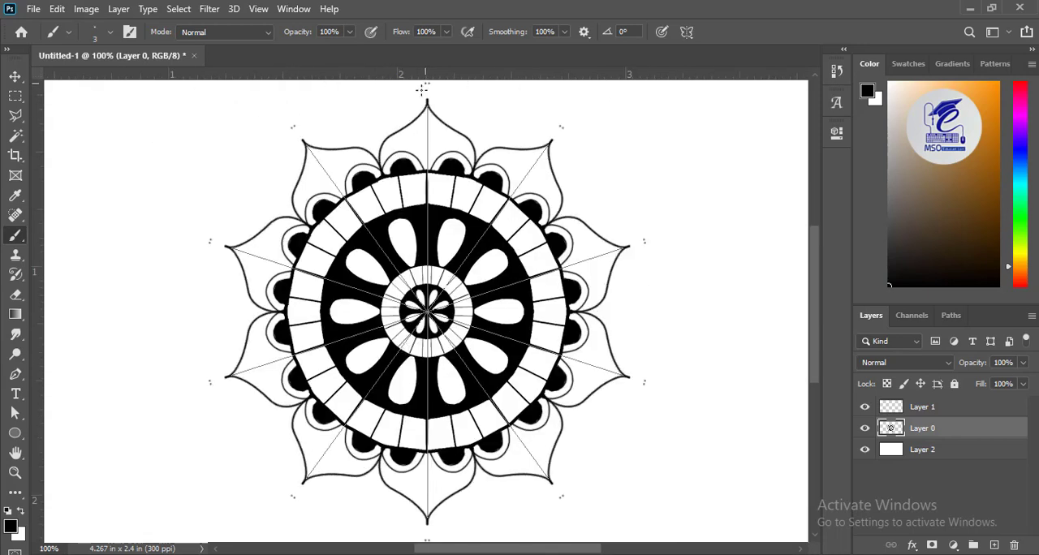
{"action": "mouse_move", "coordinate": [424, 89]}
{"action": "left_mouse_down"}
{"action": "mouse_move", "coordinate": [368, 126]}
{"action": "mouse_move", "coordinate": [382, 175]}
{"action": "left_mouse_up"}
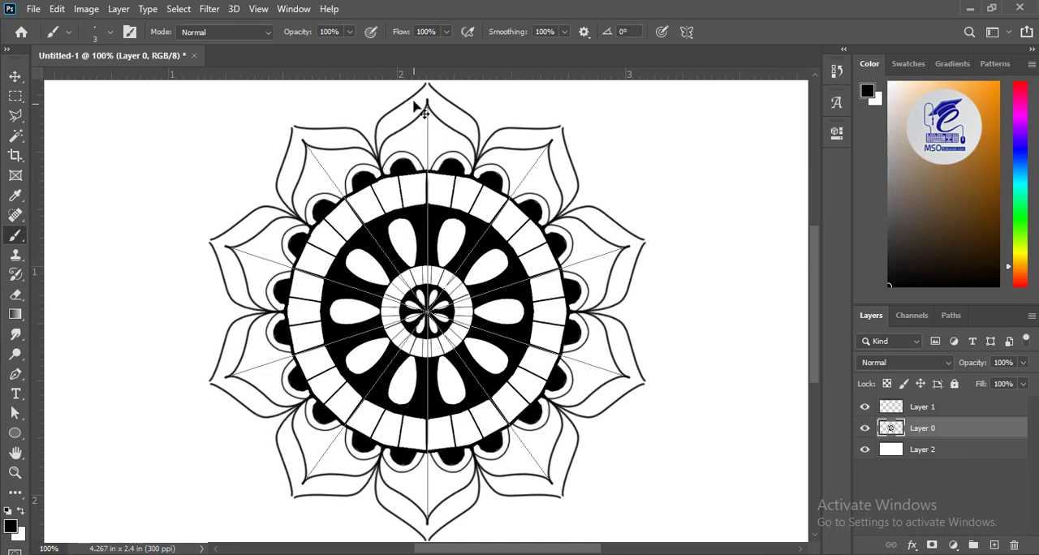
Step: Extend the tips of the outer petal outlines so both sides meet in a sharp point
{"action": "key", "text": "ctrl+plus"}
{"action": "key", "text": "ctrl+plus"}
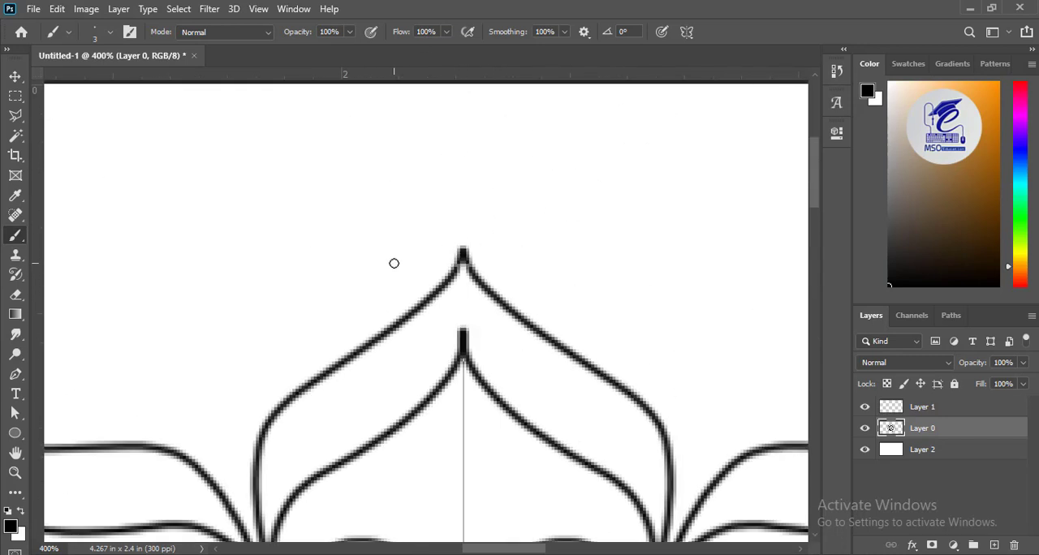
{"action": "key", "text": "ctrl+minus"}
{"action": "key", "text": "ctrl+minus"}
{"action": "key", "text": "ctrl+minus"}
{"action": "key", "text": "ctrl+minus"}
{"action": "key", "text": "ctrl+plus"}
{"action": "key", "text": "ctrl+plus"}
{"action": "key", "text": "ctrl+minus"}
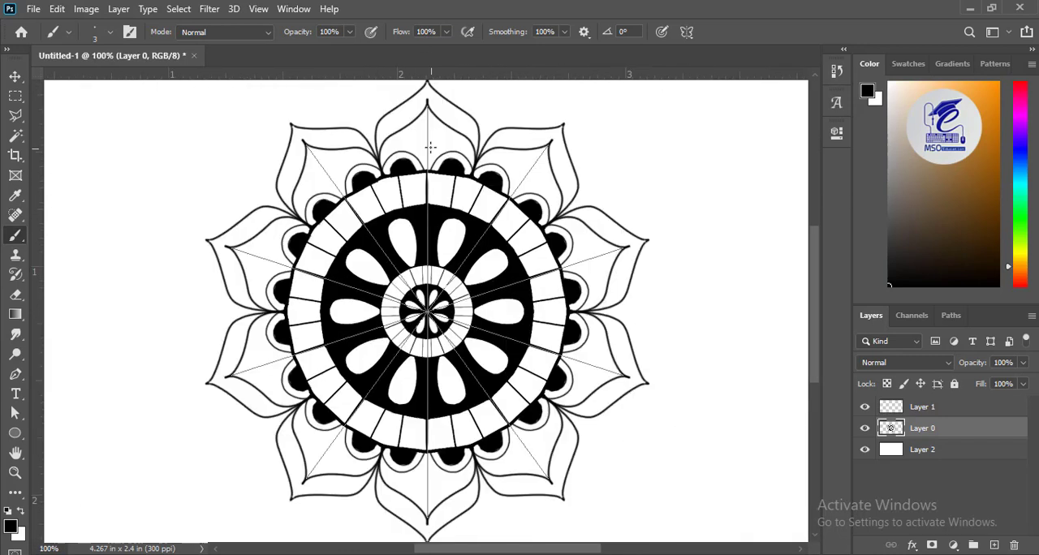
Step: Paint three tapered strokes inside each pointed petal, a longer one along the centre line and a shorter one on each side
{"action": "mouse_move", "coordinate": [426, 129]}
{"action": "left_mouse_down"}
{"action": "mouse_move", "coordinate": [427, 167]}
{"action": "mouse_move", "coordinate": [408, 151]}
{"action": "mouse_move", "coordinate": [401, 455]}
{"action": "left_mouse_up"}
{"action": "key", "text": "ctrl+plus"}
{"action": "key", "text": "ctrl+plus"}
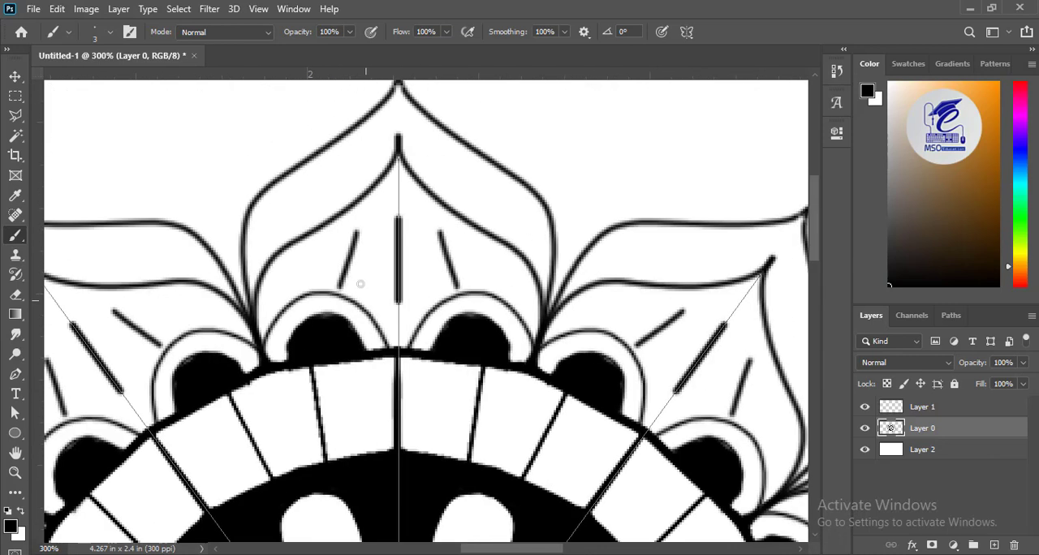
{"action": "mouse_move", "coordinate": [355, 240]}
{"action": "left_mouse_down"}
{"action": "mouse_move", "coordinate": [343, 285]}
{"action": "mouse_move", "coordinate": [341, 275]}
{"action": "left_mouse_up"}
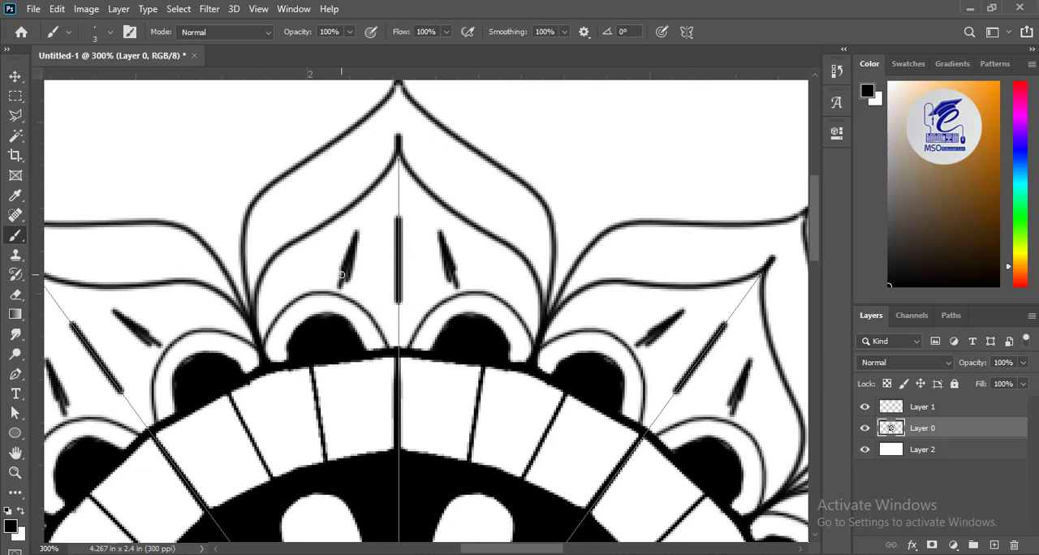
{"action": "left_click_drag", "start_coordinate": [398, 227], "coordinate": [398, 309]}
{"action": "left_click_drag", "start_coordinate": [399, 265], "coordinate": [400, 290]}
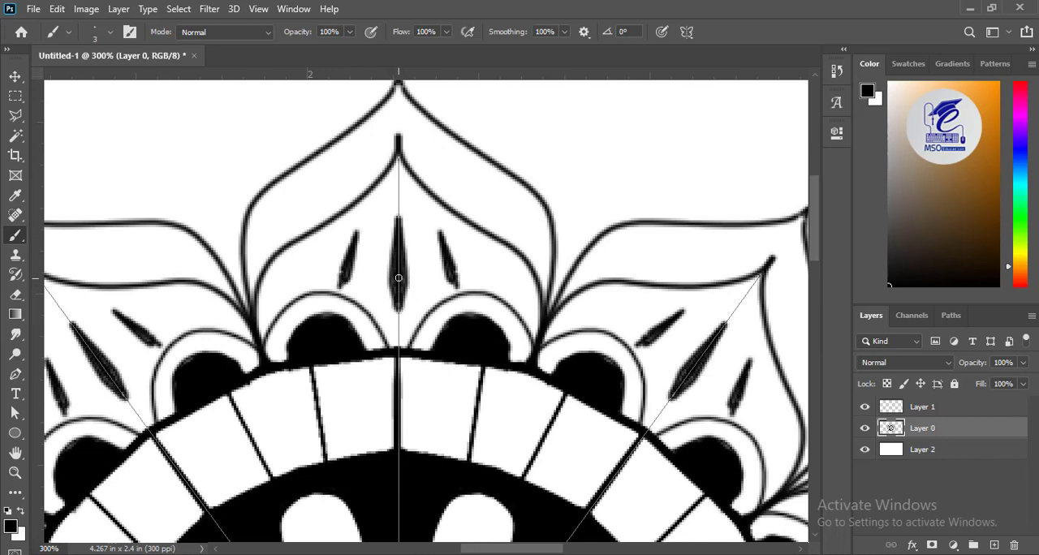
Step: Scale the mandala on Layer 0 down around its centre to free space outside the pointed petals
{"action": "key", "text": "ctrl+minus"}
{"action": "key", "text": "ctrl+minus"}
{"action": "key", "text": "ctrl+minus"}
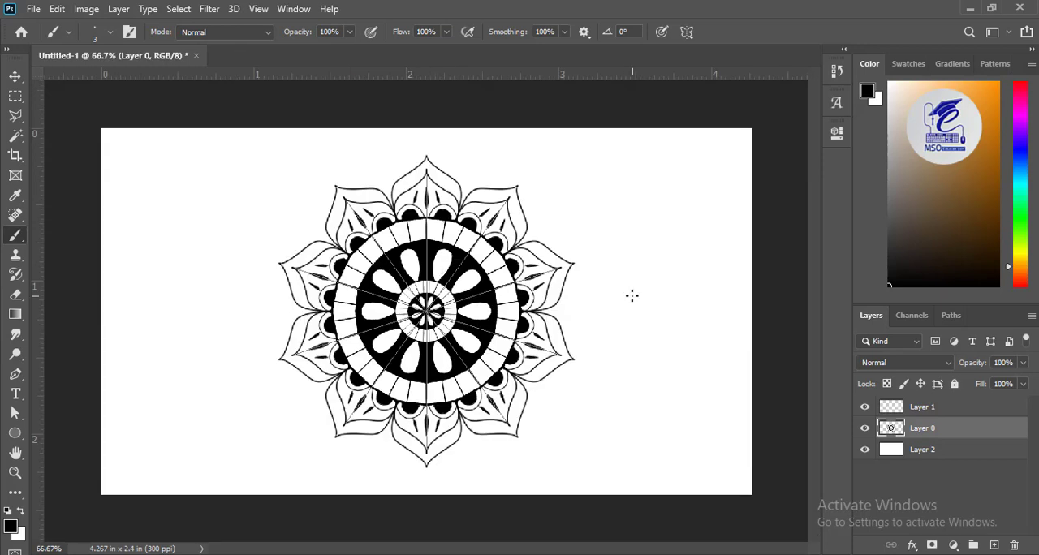
{"action": "key", "text": "ctrl+t"}
{"action": "left_click_drag", "start_coordinate": [576, 157], "coordinate": [541, 191]}
{"action": "key", "text": "Return"}
Step: Draw a rounded arch in each gap between neighbouring pointed petals with a 3 px brush
{"action": "key", "text": "ctrl+plus"}
{"action": "key", "text": "ctrl+plus"}
{"action": "left_click_drag", "start_coordinate": [389, 122], "coordinate": [414, 320]}
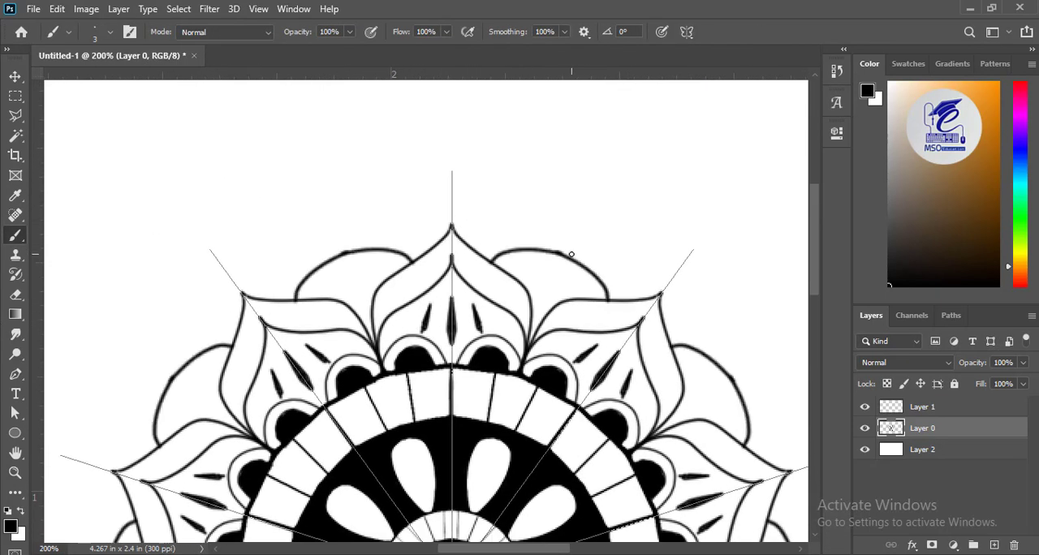
Step: Fill the rounded arches between the pointed petals with black using an 8 px brush, finishing the edges at 4 px
{"action": "key", "text": "ctrl+plus"}
{"action": "mouse_move", "coordinate": [544, 236]}
{"action": "left_mouse_down"}
{"action": "mouse_move", "coordinate": [650, 258]}
{"action": "mouse_move", "coordinate": [568, 231]}
{"action": "mouse_move", "coordinate": [651, 250]}
{"action": "mouse_move", "coordinate": [607, 231]}
{"action": "mouse_move", "coordinate": [687, 280]}
{"action": "mouse_move", "coordinate": [626, 285]}
{"action": "mouse_move", "coordinate": [600, 304]}
{"action": "mouse_move", "coordinate": [613, 266]}
{"action": "mouse_move", "coordinate": [637, 267]}
{"action": "mouse_move", "coordinate": [595, 256]}
{"action": "mouse_move", "coordinate": [626, 255]}
{"action": "left_mouse_up"}
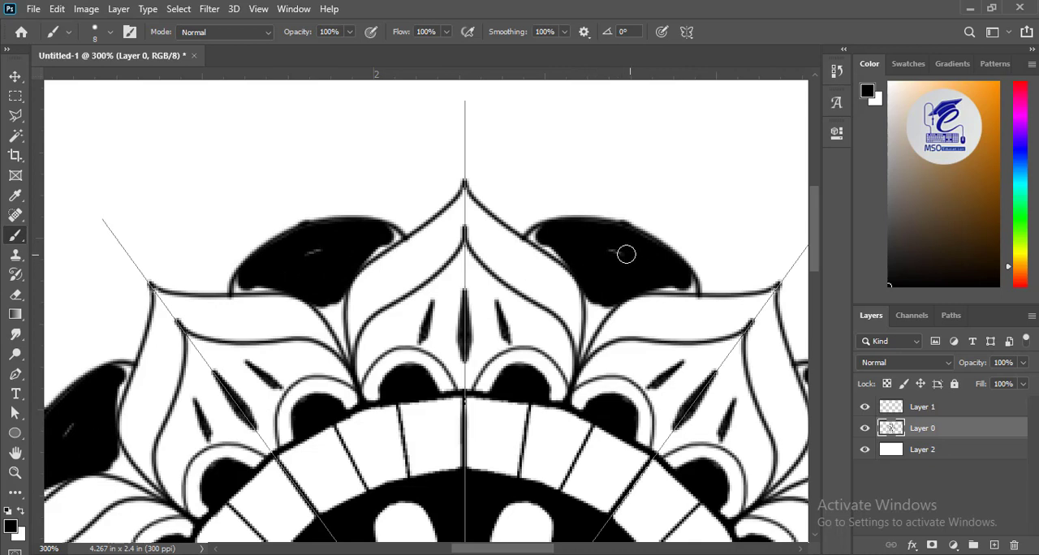
{"action": "left_click_drag", "start_coordinate": [540, 232], "coordinate": [537, 233]}
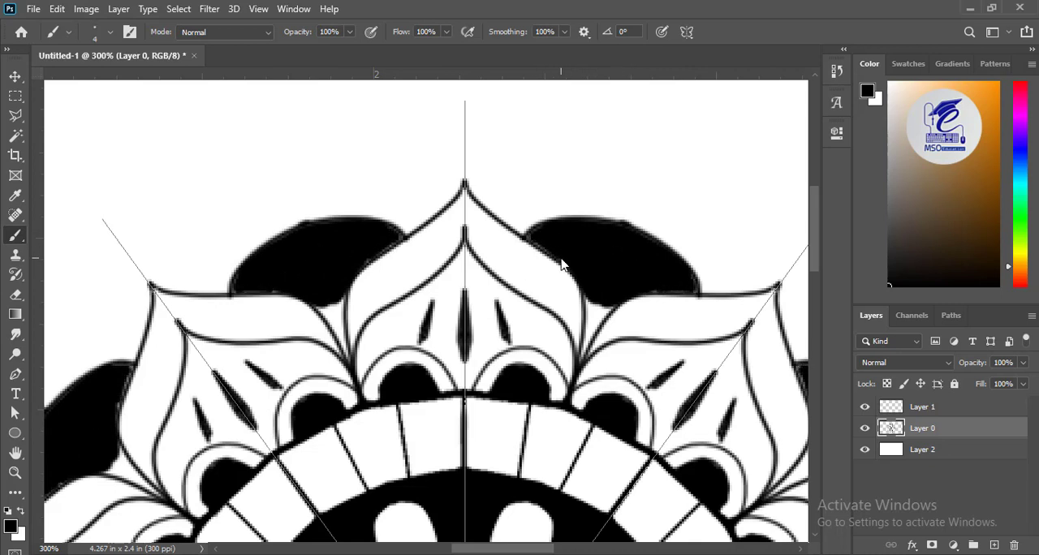
Step: Fill the narrow lower corners of the black arches and smooth their edges along the petals with 4 px and 2 px brushes
{"action": "mouse_move", "coordinate": [588, 286]}
{"action": "left_mouse_down"}
{"action": "mouse_move", "coordinate": [604, 320]}
{"action": "mouse_move", "coordinate": [594, 331]}
{"action": "mouse_move", "coordinate": [597, 307]}
{"action": "mouse_move", "coordinate": [594, 320]}
{"action": "left_mouse_up"}
{"action": "scroll", "coordinate": [597, 315], "scroll_direction": "up", "scroll_amount": 3}
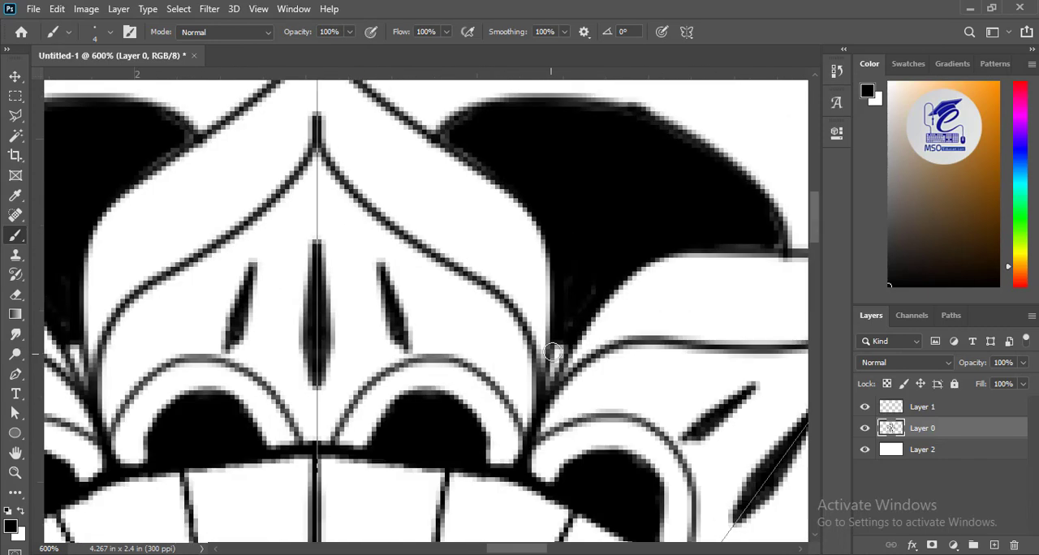
{"action": "left_click_drag", "start_coordinate": [557, 365], "coordinate": [556, 360]}
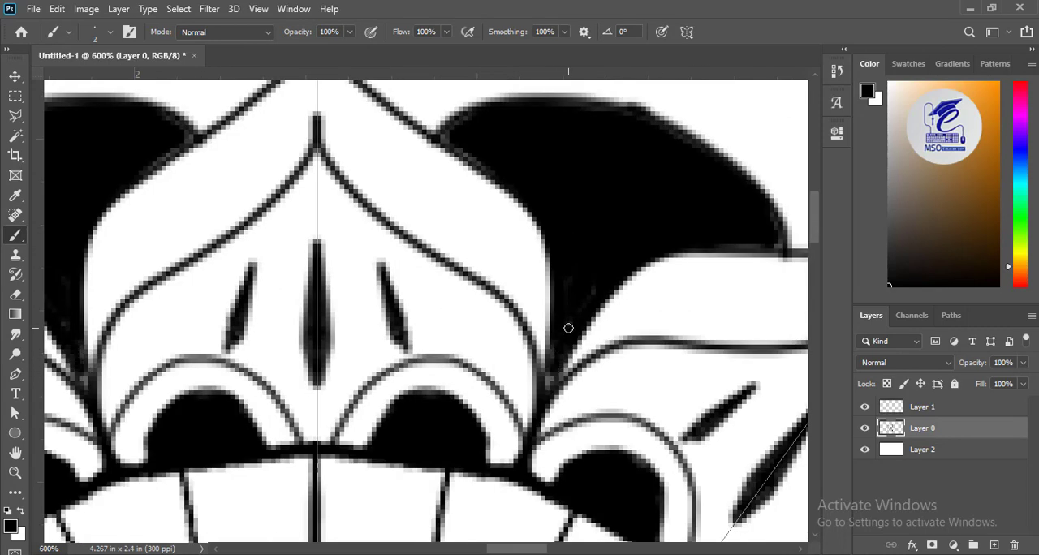
{"action": "left_click_drag", "start_coordinate": [449, 137], "coordinate": [494, 169]}
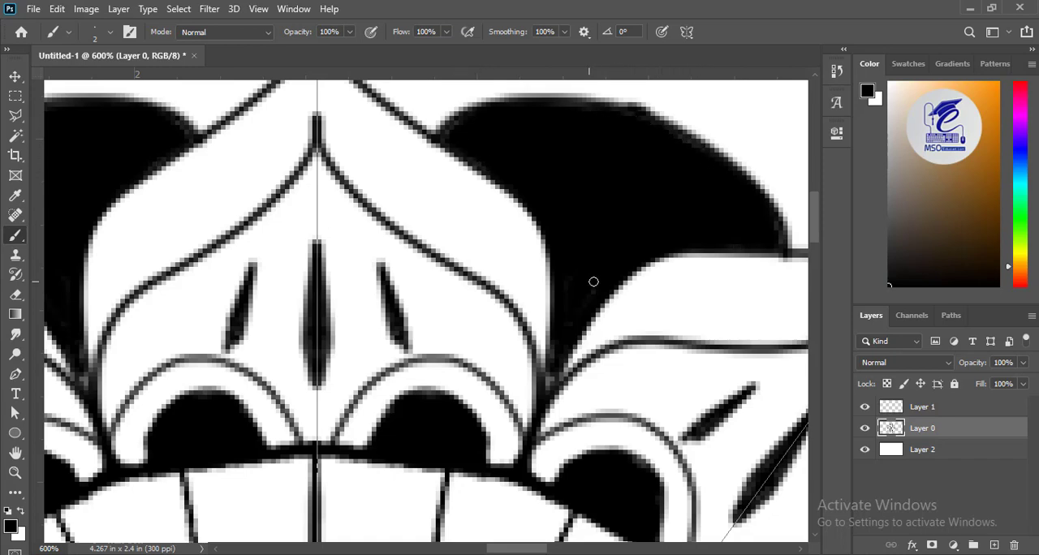
Step: Draw two concentric arch outlines around each black arch between the pointed petals with a 2 px brush
{"action": "key", "text": "ctrl+minus"}
{"action": "key", "text": "ctrl+minus"}
{"action": "key", "text": "ctrl+minus"}
{"action": "key", "text": "ctrl+minus"}
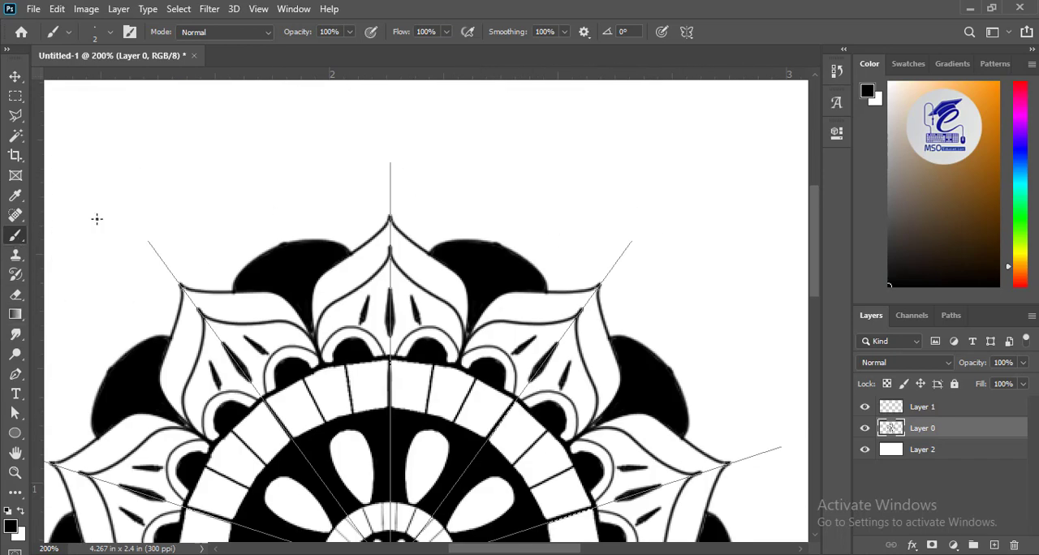
{"action": "mouse_move", "coordinate": [414, 242]}
{"action": "left_mouse_down"}
{"action": "mouse_move", "coordinate": [457, 219]}
{"action": "mouse_move", "coordinate": [517, 224]}
{"action": "left_mouse_up"}
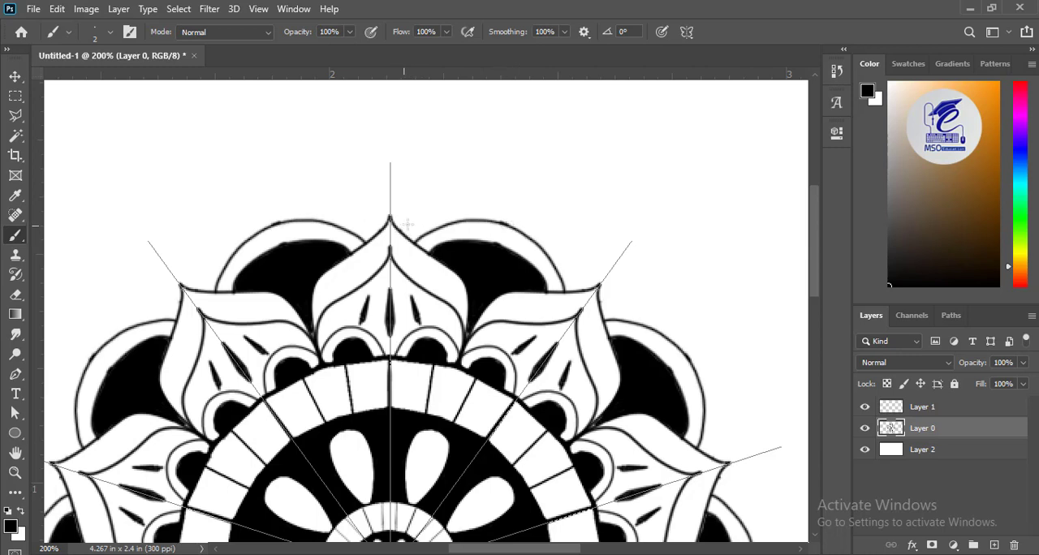
{"action": "mouse_move", "coordinate": [403, 223]}
{"action": "left_mouse_down"}
{"action": "mouse_move", "coordinate": [482, 197]}
{"action": "mouse_move", "coordinate": [529, 204]}
{"action": "left_mouse_up"}
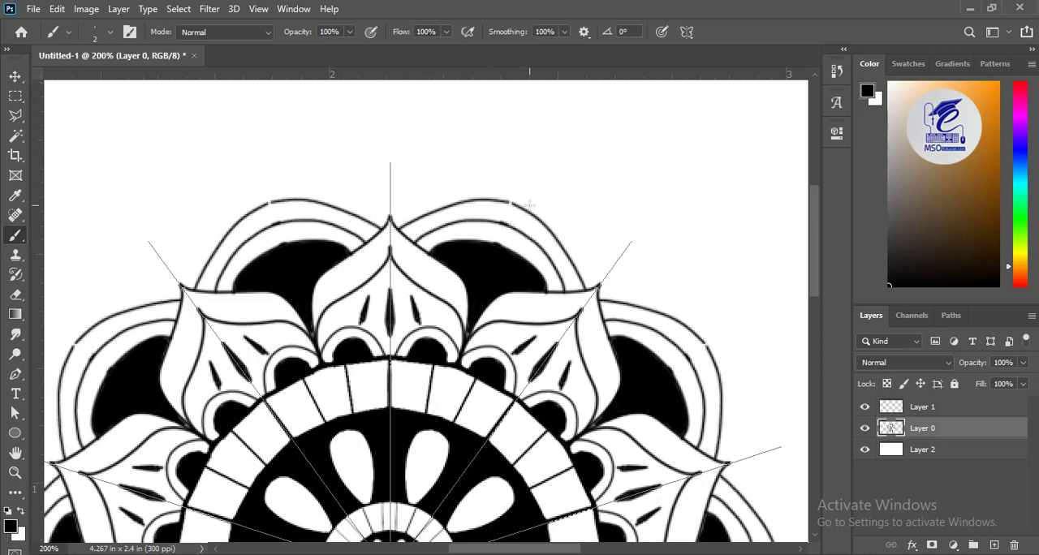
Step: Undo the last outer arch outline and redraw it around the black arches with the 2 px brush
{"action": "key", "text": "ctrl+z"}
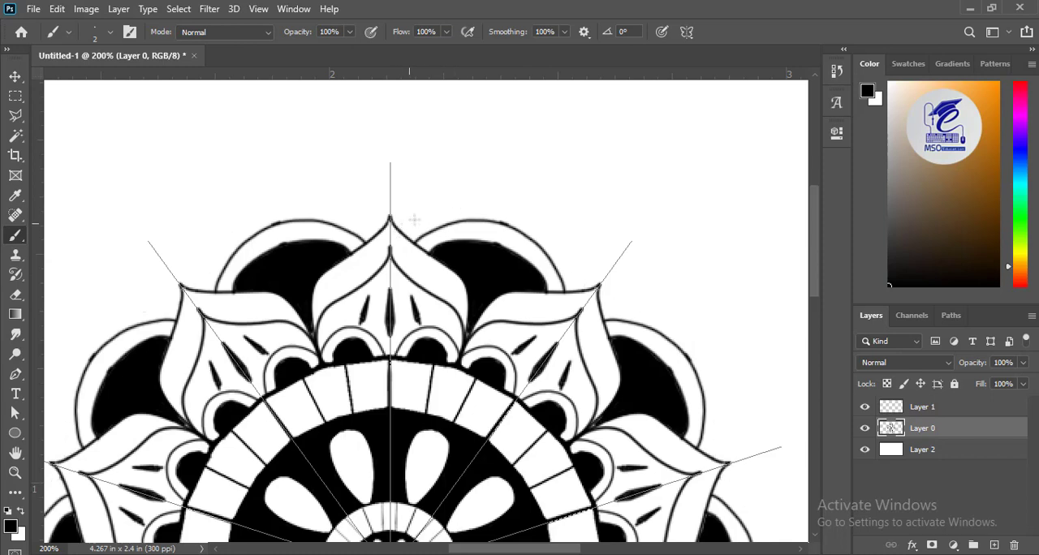
{"action": "mouse_move", "coordinate": [414, 219]}
{"action": "left_mouse_down"}
{"action": "mouse_move", "coordinate": [461, 202]}
{"action": "mouse_move", "coordinate": [532, 213]}
{"action": "mouse_move", "coordinate": [515, 221]}
{"action": "left_mouse_up"}
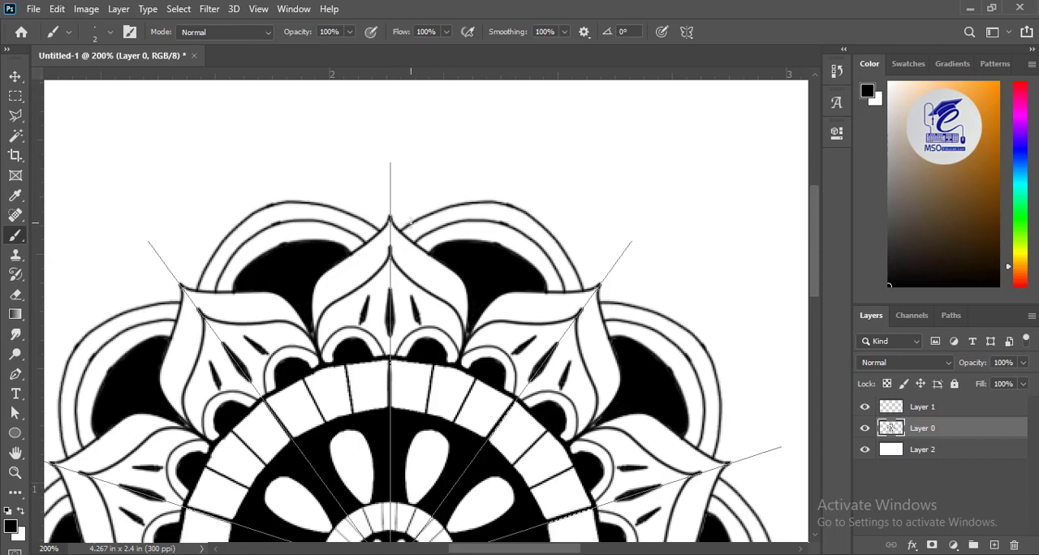
Step: Draw short dividing lines across the outermost arch band with the 2 px brush, spacing them evenly along the curve
{"action": "mouse_move", "coordinate": [413, 222]}
{"action": "left_mouse_down"}
{"action": "mouse_move", "coordinate": [427, 233]}
{"action": "mouse_move", "coordinate": [447, 222]}
{"action": "left_mouse_up"}
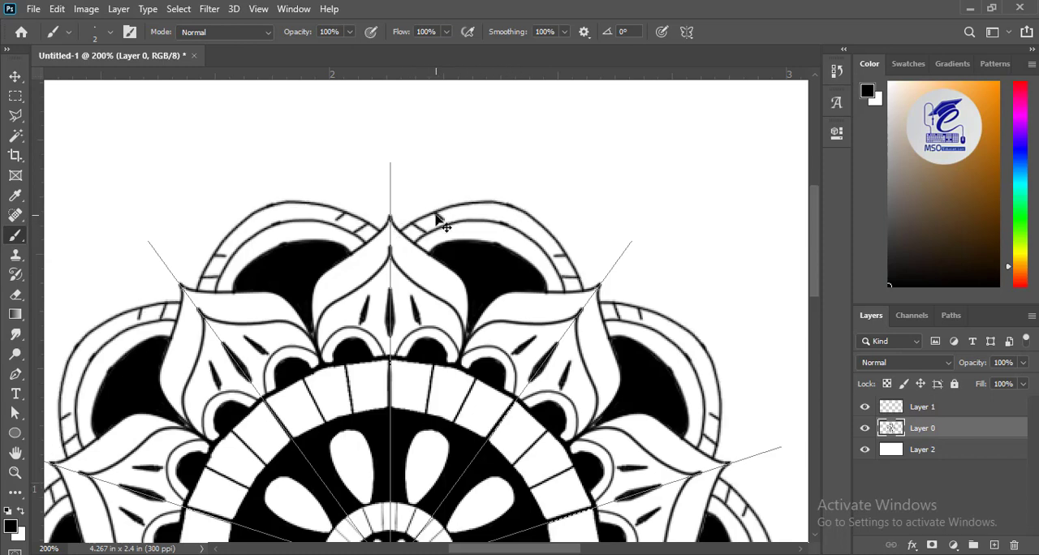
{"action": "key", "text": "ctrl+plus"}
{"action": "left_click_drag", "start_coordinate": [493, 102], "coordinate": [497, 127]}
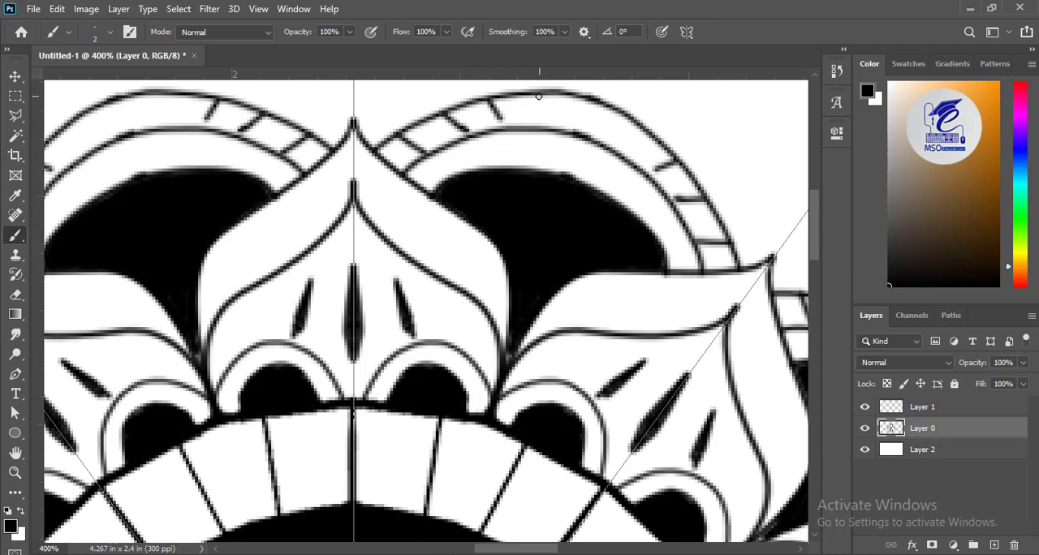
{"action": "left_click_drag", "start_coordinate": [530, 95], "coordinate": [535, 127]}
{"action": "left_click_drag", "start_coordinate": [568, 98], "coordinate": [570, 131]}
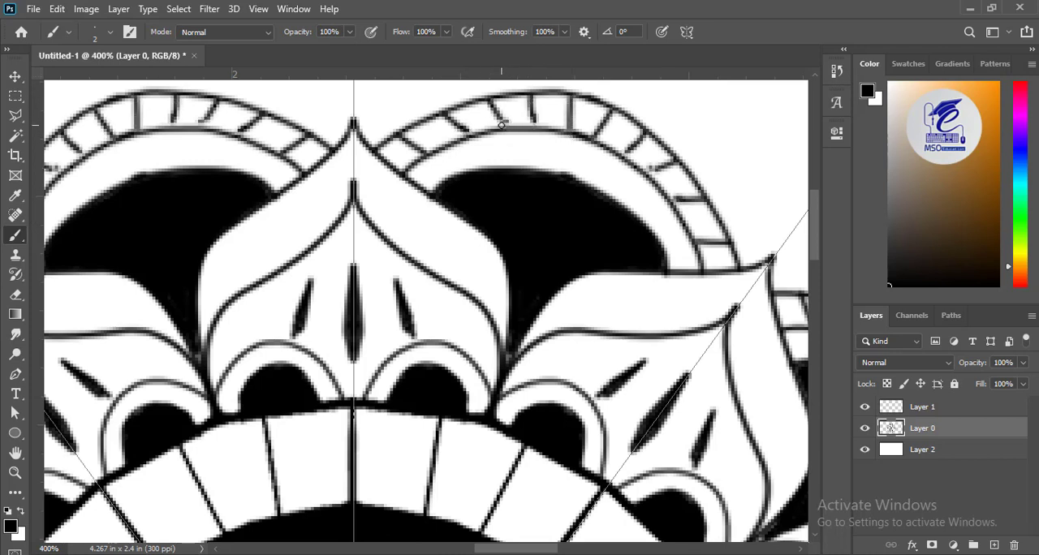
{"action": "key", "text": "ctrl+0"}
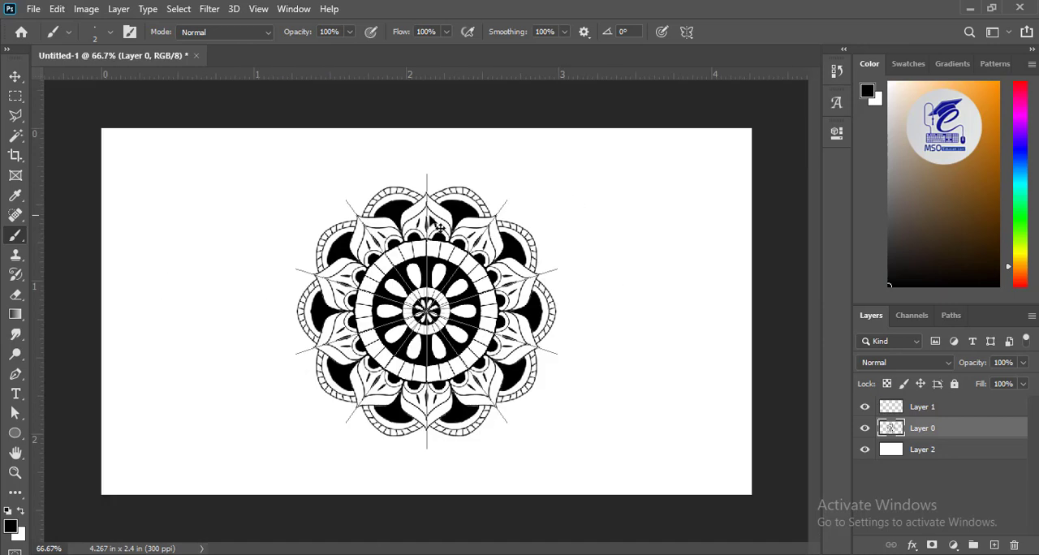
{"action": "left_click", "coordinate": [14, 76]}
{"action": "left_click_drag", "start_coordinate": [432, 274], "coordinate": [406, 273]}
{"action": "key", "text": "ctrl+z"}
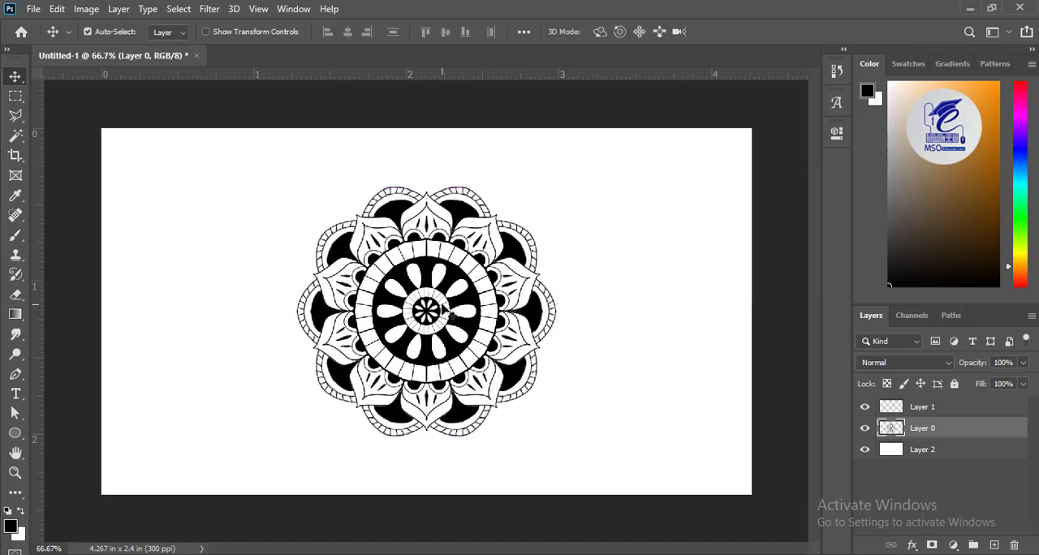
Step: Duplicate the mandala's Layer 0 and hide the original layer
{"action": "left_click", "coordinate": [438, 298]}
{"action": "left_click", "coordinate": [431, 273]}
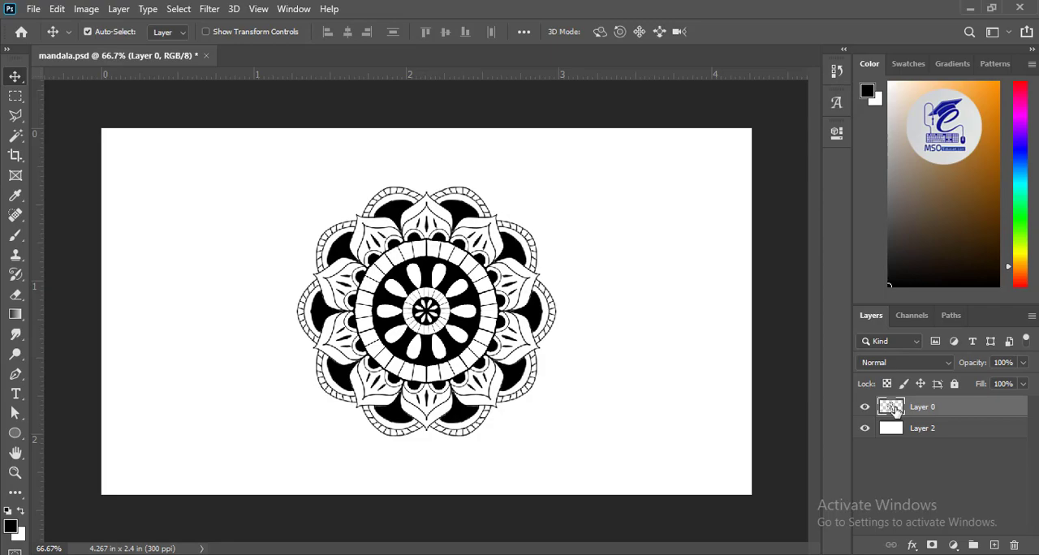
{"action": "left_click_drag", "start_coordinate": [896, 412], "coordinate": [996, 545]}
{"action": "left_click", "coordinate": [865, 429]}
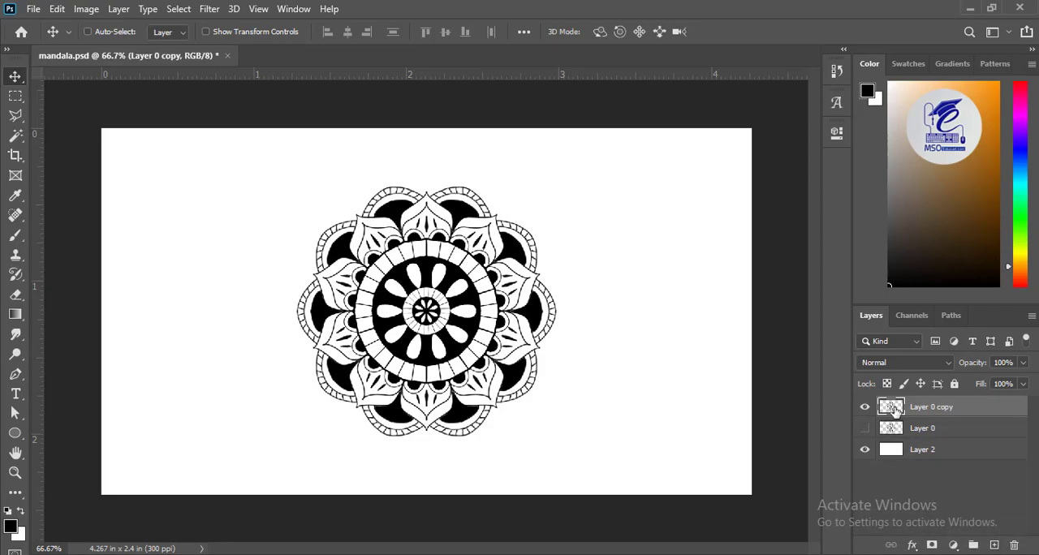
Step: Load the contents of Layer 0 copy as a selection and choose the Soft Round tip for the Brush tool
{"action": "left_click", "coordinate": [895, 409], "text": "ctrl"}
{"action": "left_click", "coordinate": [14, 235]}
{"action": "left_click", "coordinate": [110, 32]}
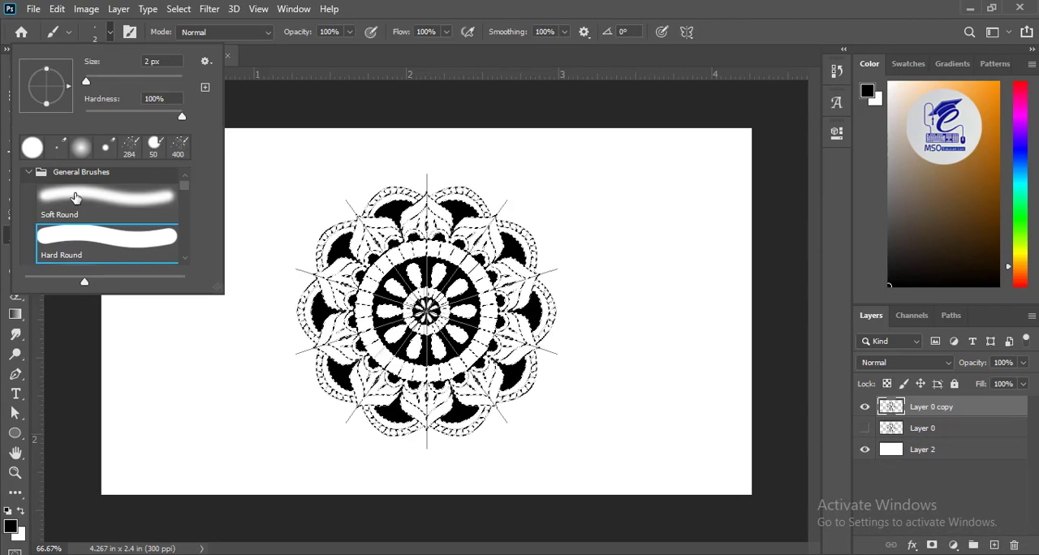
{"action": "left_click", "coordinate": [113, 35]}
Step: Set the soft brush to 300 px with 88% flow
{"action": "key", "text": "bracketright"}
{"action": "key", "text": "bracketright"}
{"action": "key", "text": "bracketright"}
{"action": "key", "text": "bracketright"}
{"action": "key", "text": "bracketright"}
{"action": "key", "text": "bracketright"}
{"action": "key", "text": "bracketright"}
{"action": "key", "text": "bracketright"}
{"action": "key", "text": "bracketright"}
{"action": "key", "text": "bracketright"}
{"action": "key", "text": "bracketright"}
{"action": "key", "text": "bracketright"}
{"action": "key", "text": "bracketright"}
{"action": "key", "text": "bracketright"}
{"action": "key", "text": "bracketright"}
{"action": "key", "text": "bracketright"}
{"action": "key", "text": "bracketright"}
{"action": "key", "text": "bracketright"}
{"action": "key", "text": "bracketright"}
{"action": "key", "text": "bracketright"}
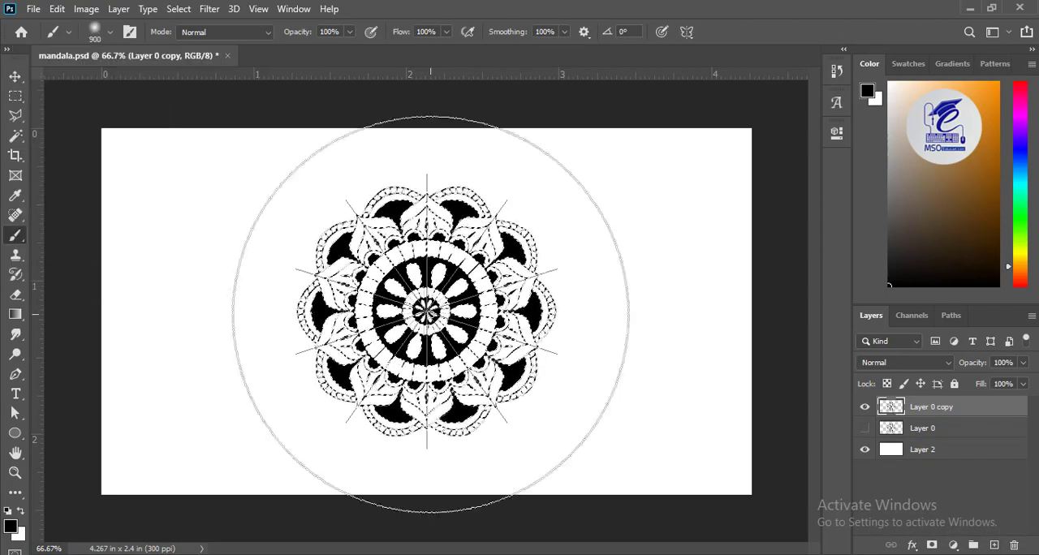
{"action": "key", "text": "bracketleft"}
{"action": "key", "text": "bracketleft"}
{"action": "key", "text": "bracketleft"}
{"action": "key", "text": "bracketleft"}
{"action": "key", "text": "bracketleft"}
{"action": "key", "text": "bracketleft"}
{"action": "key", "text": "bracketleft"}
{"action": "left_click", "coordinate": [350, 31]}
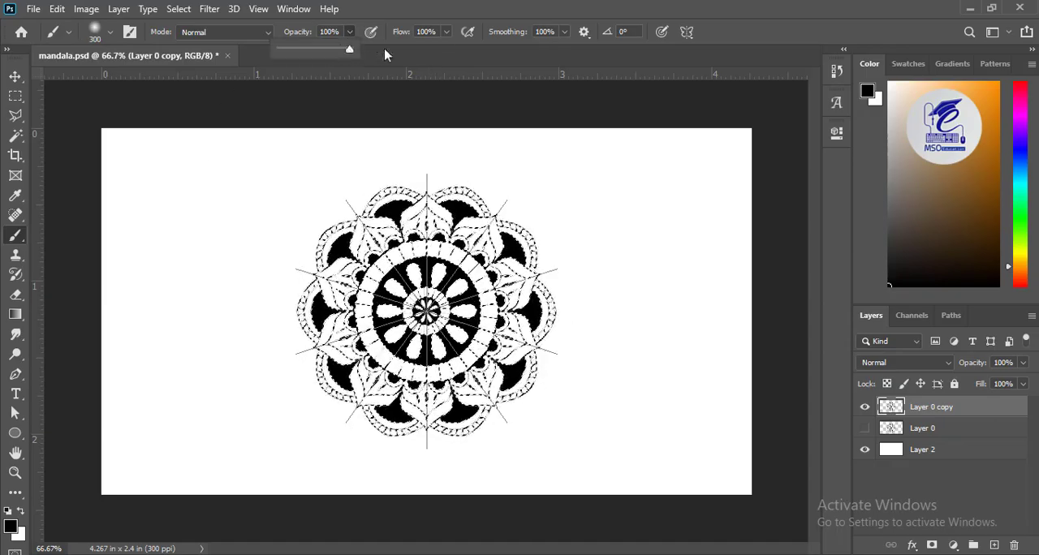
{"action": "left_click", "coordinate": [446, 32]}
{"action": "left_click_drag", "start_coordinate": [446, 50], "coordinate": [438, 50]}
Step: Set the foreground colour to a fully saturated red and paint the selected centre of the mandala
{"action": "left_click", "coordinate": [11, 527]}
{"action": "left_click", "coordinate": [805, 271]}
{"action": "left_click", "coordinate": [848, 237]}
{"action": "left_click", "coordinate": [783, 238]}
{"action": "left_click", "coordinate": [983, 229]}
{"action": "left_click", "coordinate": [10, 527]}
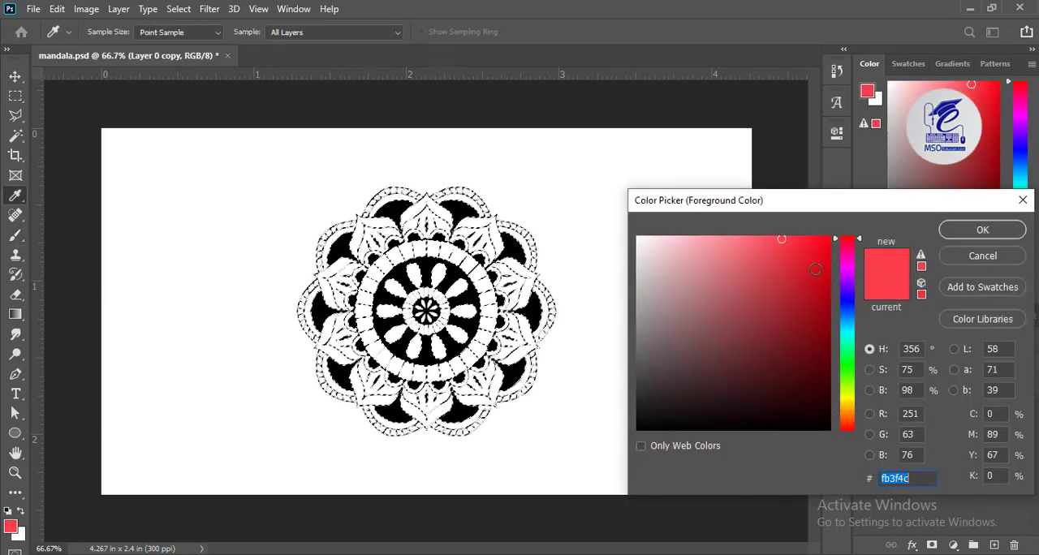
{"action": "left_click", "coordinate": [828, 238]}
{"action": "left_click", "coordinate": [982, 229]}
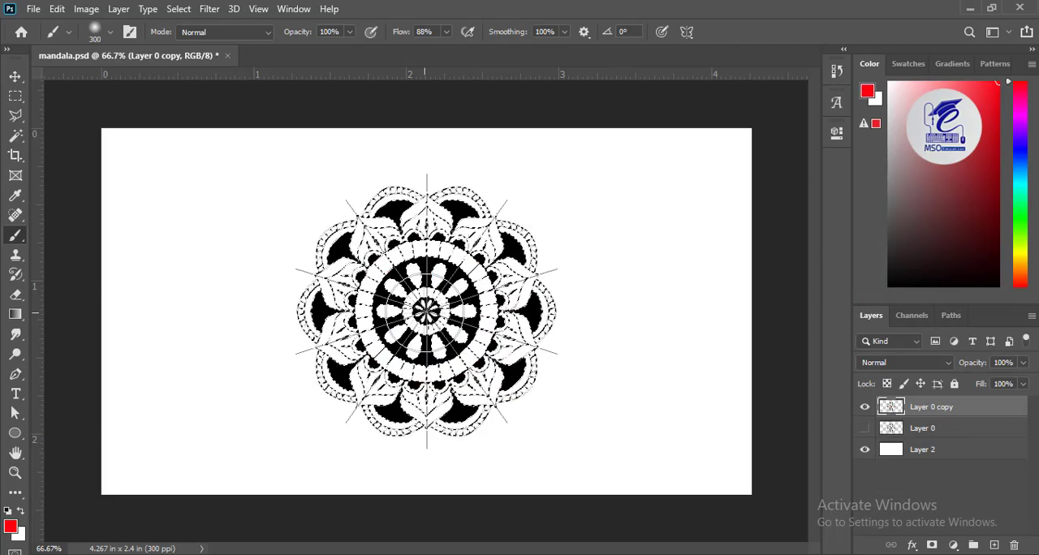
Step: Set the foreground colour to a deep blue and paint the selected petal ring with a 100 px soft brush
{"action": "left_click", "coordinate": [10, 527]}
{"action": "left_click", "coordinate": [848, 311]}
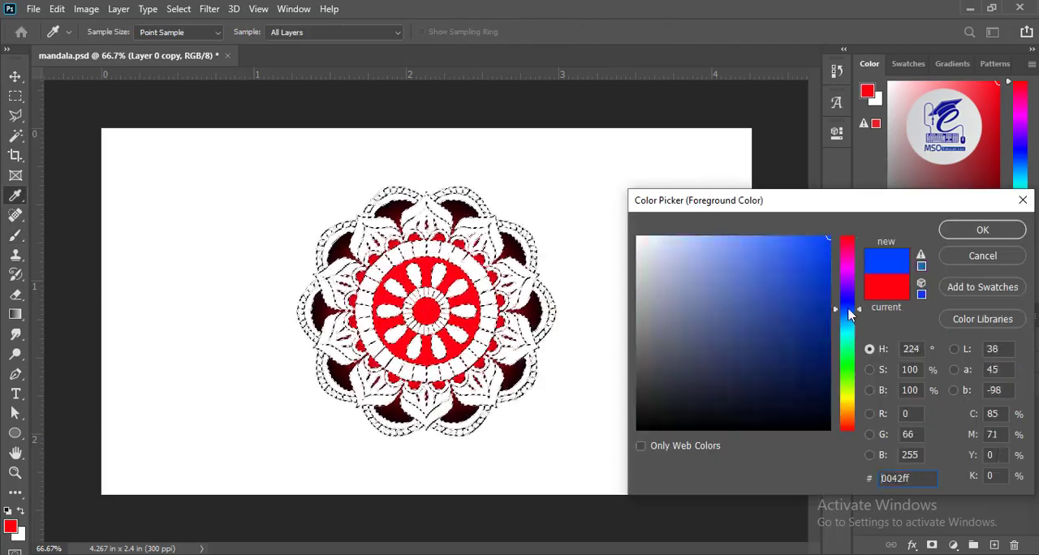
{"action": "left_click", "coordinate": [982, 230]}
{"action": "key", "text": "b"}
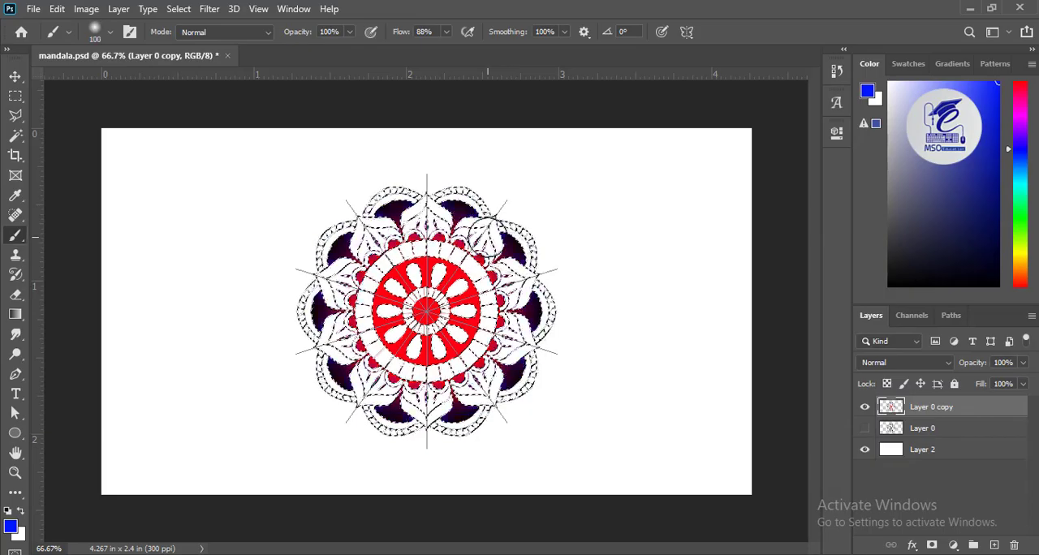
Step: Paint the selected outer arches with 00ccff using the 100 px soft brush and clear the selection
{"action": "left_click", "coordinate": [11, 527]}
{"action": "left_click", "coordinate": [848, 333]}
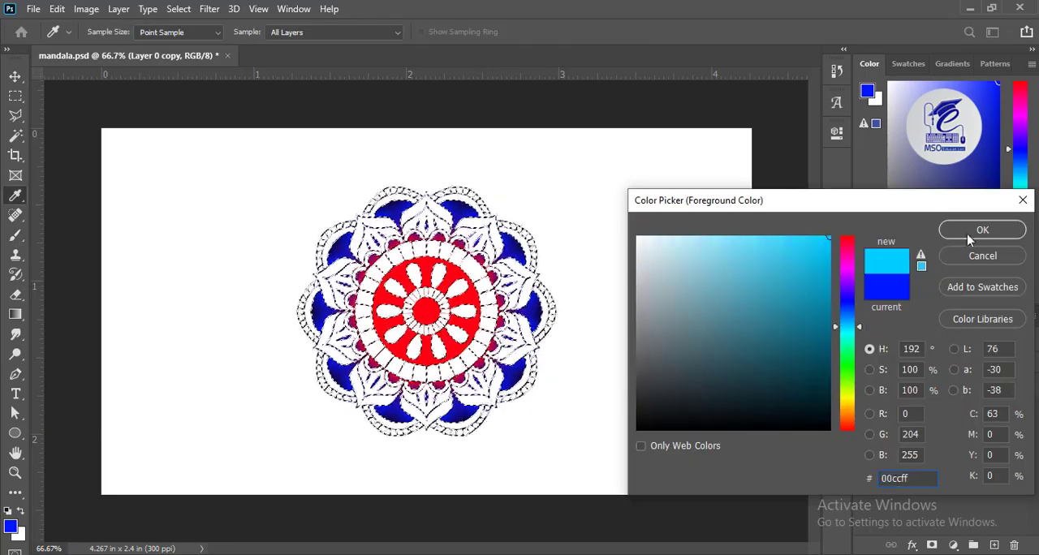
{"action": "left_click", "coordinate": [970, 234]}
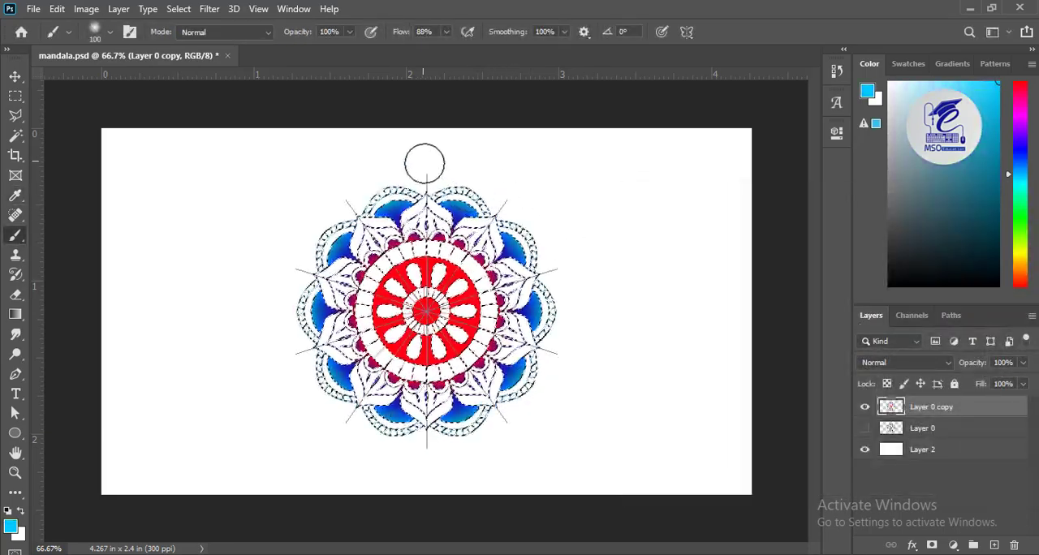
{"action": "key", "text": "ctrl+d"}
{"action": "key", "text": "v"}
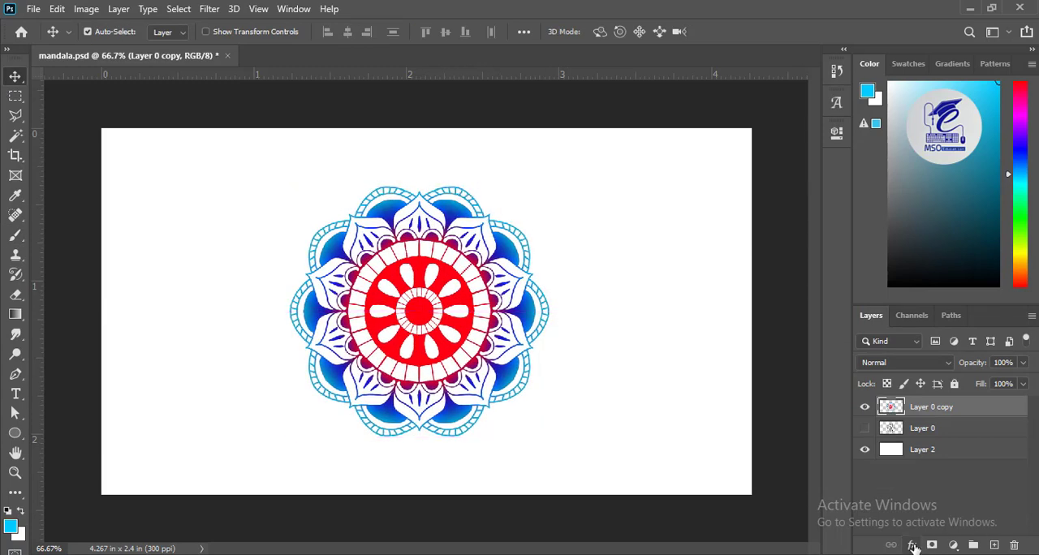
Step: Add a drop shadow to the coloured mandala layer with 46% opacity and 0 px distance
{"action": "left_click", "coordinate": [914, 548]}
{"action": "left_click", "coordinate": [934, 539]}
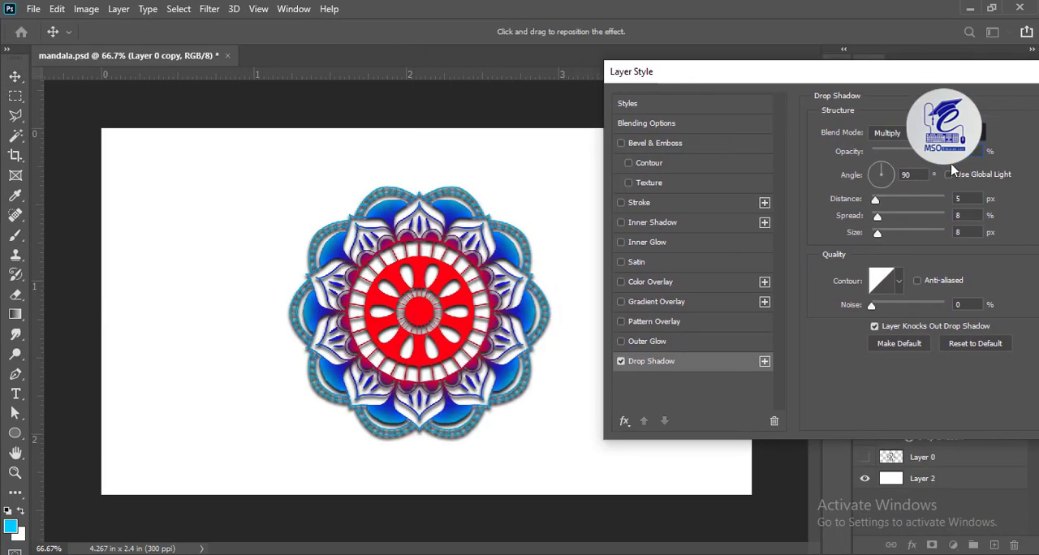
{"action": "left_click_drag", "start_coordinate": [878, 236], "coordinate": [880, 246]}
{"action": "left_click_drag", "start_coordinate": [918, 162], "coordinate": [908, 165]}
{"action": "left_click_drag", "start_coordinate": [874, 201], "coordinate": [874, 201]}
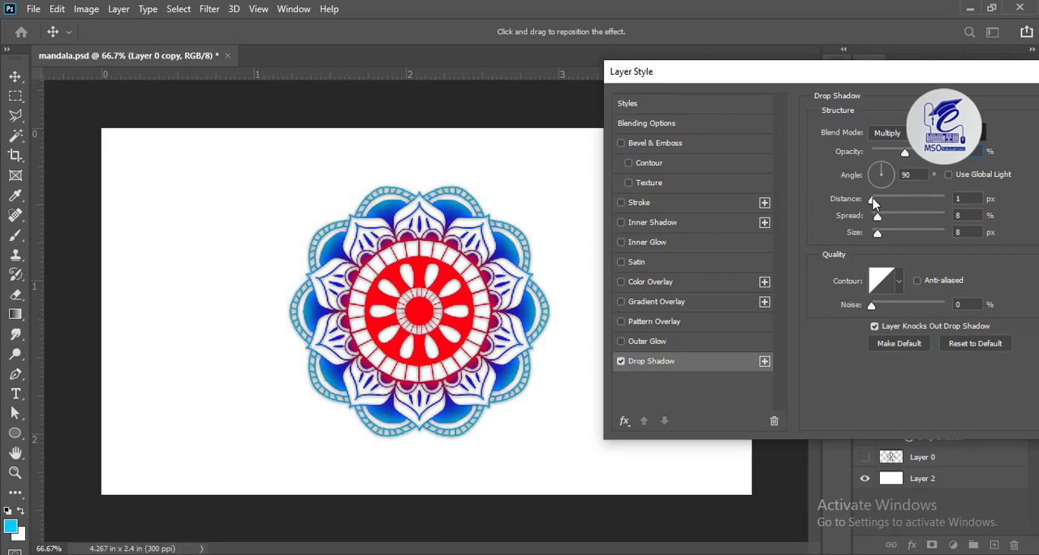
{"action": "left_click_drag", "start_coordinate": [954, 77], "coordinate": [832, 98]}
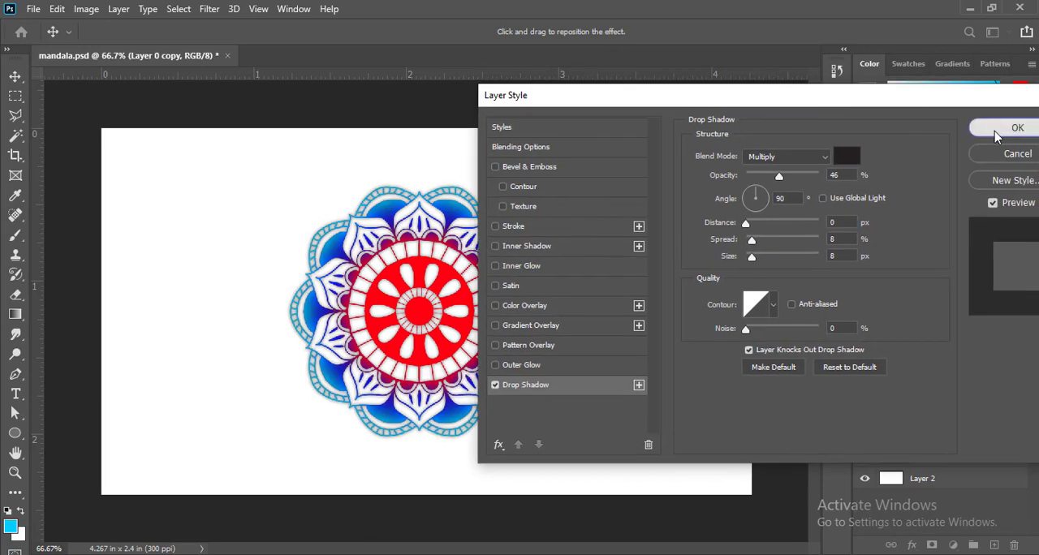
{"action": "left_click", "coordinate": [1012, 127]}
Step: Move the coloured mandala horizontally into the right half of the canvas
{"action": "left_click_drag", "start_coordinate": [455, 213], "coordinate": [591, 212]}
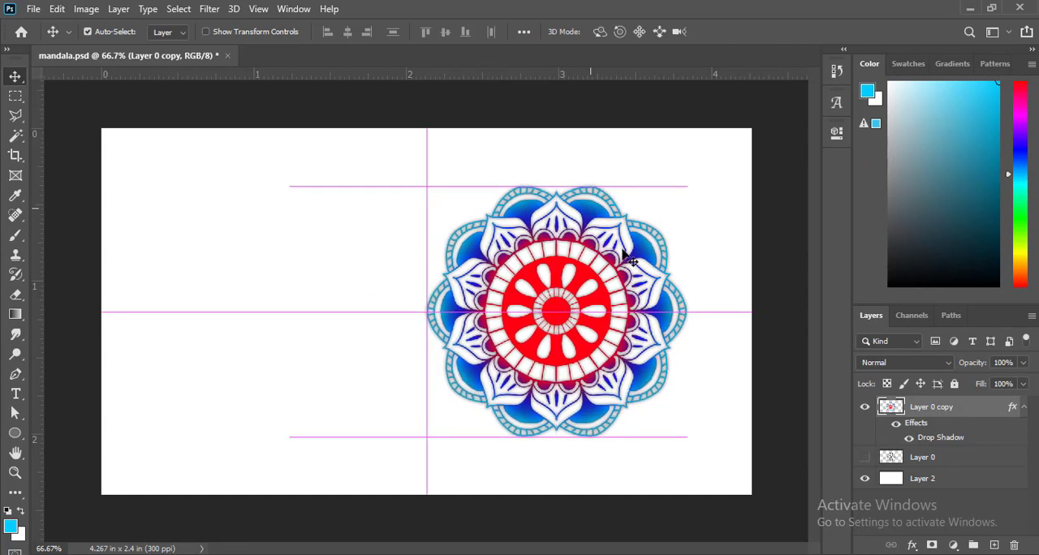
{"action": "key", "text": "Return"}
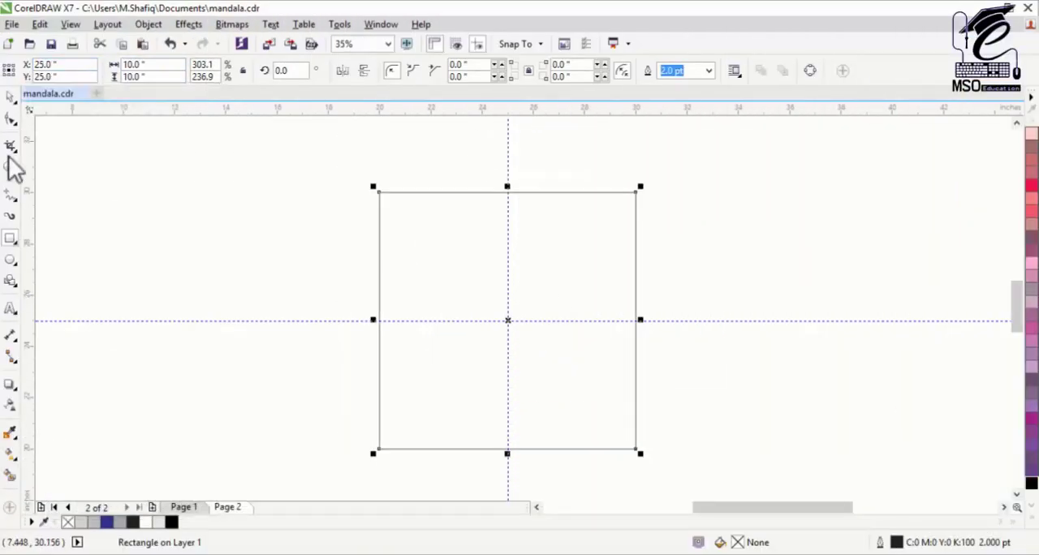
{"action": "left_click", "coordinate": [225, 316]}
{"action": "left_click", "coordinate": [542, 214]}
{"action": "left_click", "coordinate": [276, 291]}
{"action": "left_click", "coordinate": [515, 283]}
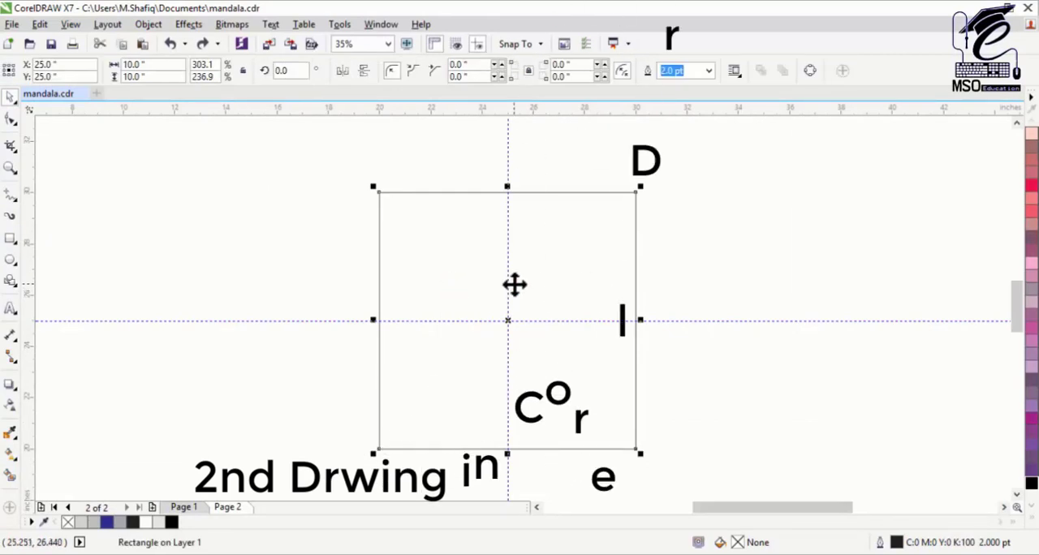
Step: In CorelDRAW, draw a circle about 1.22 inches in diameter and centre it on the page at the guideline crossing
{"action": "left_click", "coordinate": [11, 260]}
{"action": "left_click_drag", "start_coordinate": [494, 301], "coordinate": [533, 341]}
{"action": "left_click", "coordinate": [11, 168]}
{"action": "left_click", "coordinate": [11, 98]}
{"action": "key", "text": "p"}
{"action": "left_click", "coordinate": [748, 351]}
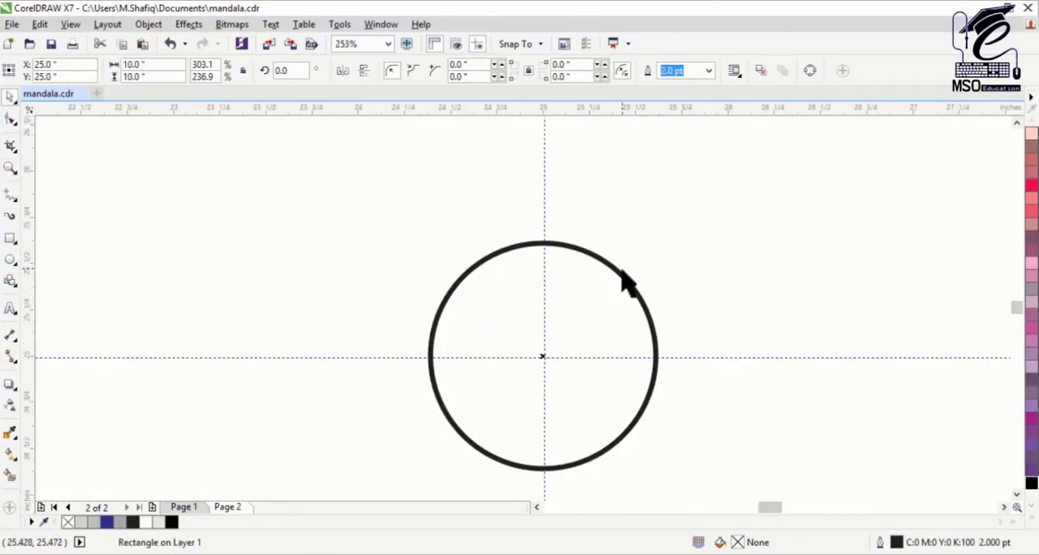
Step: Set the circle's outline to 1.0 pt and draw a teardrop basic shape about 0.28 by 0.62 inches over its upper part
{"action": "left_click", "coordinate": [623, 271]}
{"action": "left_click", "coordinate": [15, 284]}
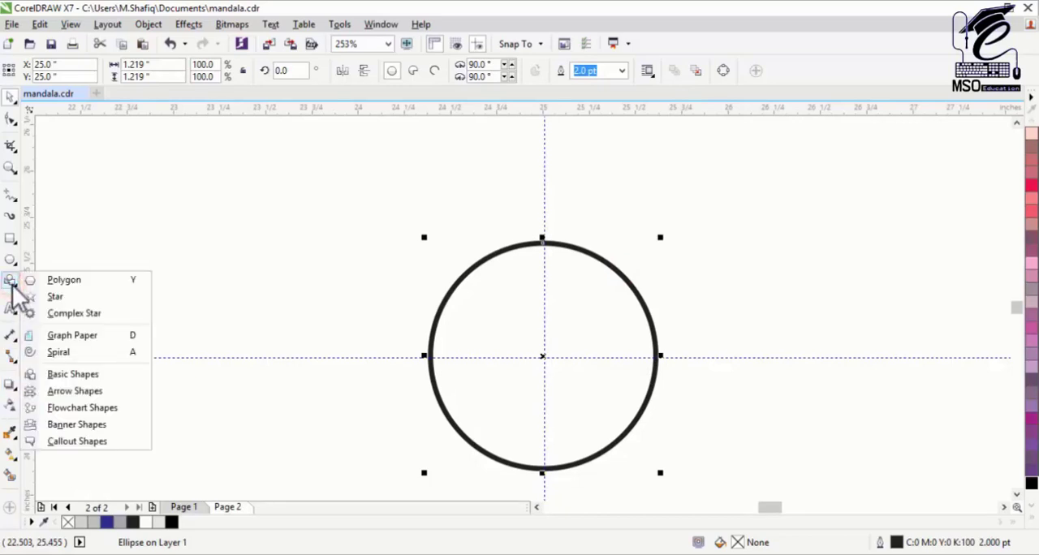
{"action": "left_click", "coordinate": [71, 372]}
{"action": "left_click", "coordinate": [393, 73]}
{"action": "left_click", "coordinate": [452, 132]}
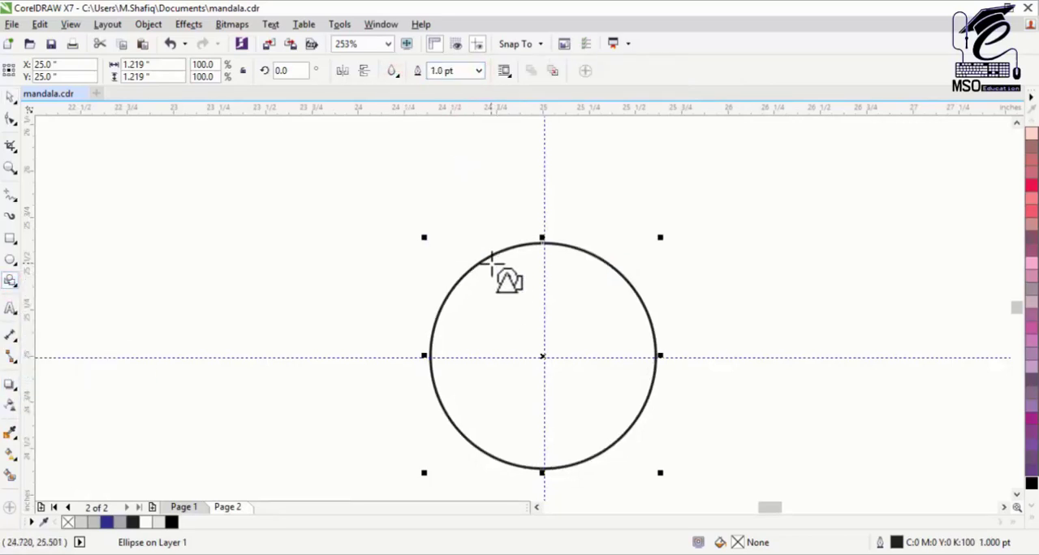
{"action": "mouse_move", "coordinate": [533, 266]}
{"action": "left_mouse_down"}
{"action": "mouse_move", "coordinate": [563, 333]}
{"action": "mouse_move", "coordinate": [549, 303]}
{"action": "left_mouse_up"}
Step: Place the teardrop upside down with its point at the circle's centre and convert it to curves
{"action": "left_click", "coordinate": [10, 96]}
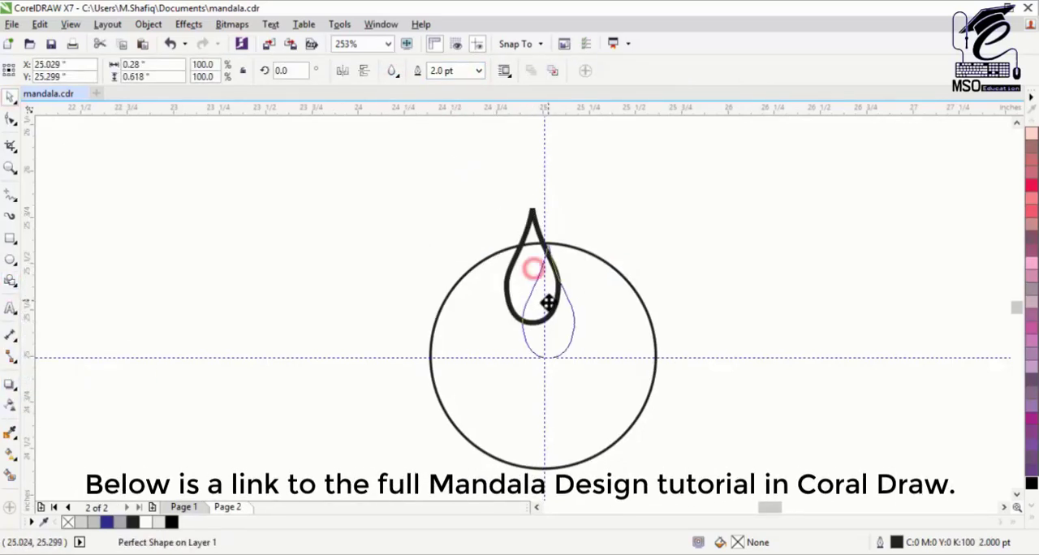
{"action": "mouse_move", "coordinate": [544, 238]}
{"action": "left_mouse_down"}
{"action": "mouse_move", "coordinate": [548, 400]}
{"action": "mouse_move", "coordinate": [545, 301]}
{"action": "mouse_move", "coordinate": [560, 284]}
{"action": "left_mouse_up"}
{"action": "right_click", "coordinate": [571, 282]}
{"action": "left_click", "coordinate": [591, 205]}
Step: Reshape the teardrop by deleting its side nodes, keeping only the nodes at the rounded top and the pointed end
{"action": "left_click", "coordinate": [15, 123]}
{"action": "left_click", "coordinate": [70, 120]}
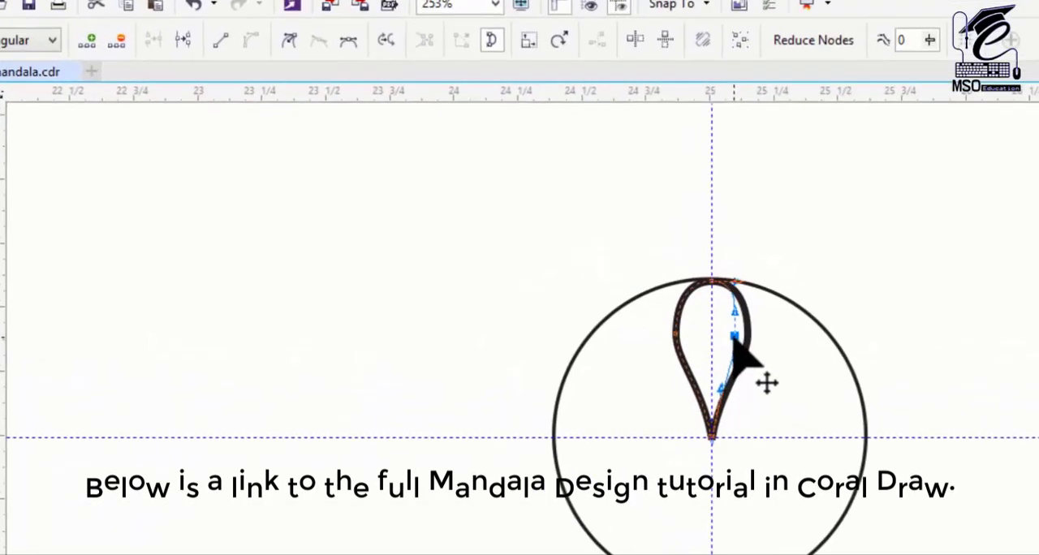
{"action": "left_click_drag", "start_coordinate": [735, 337], "coordinate": [690, 334]}
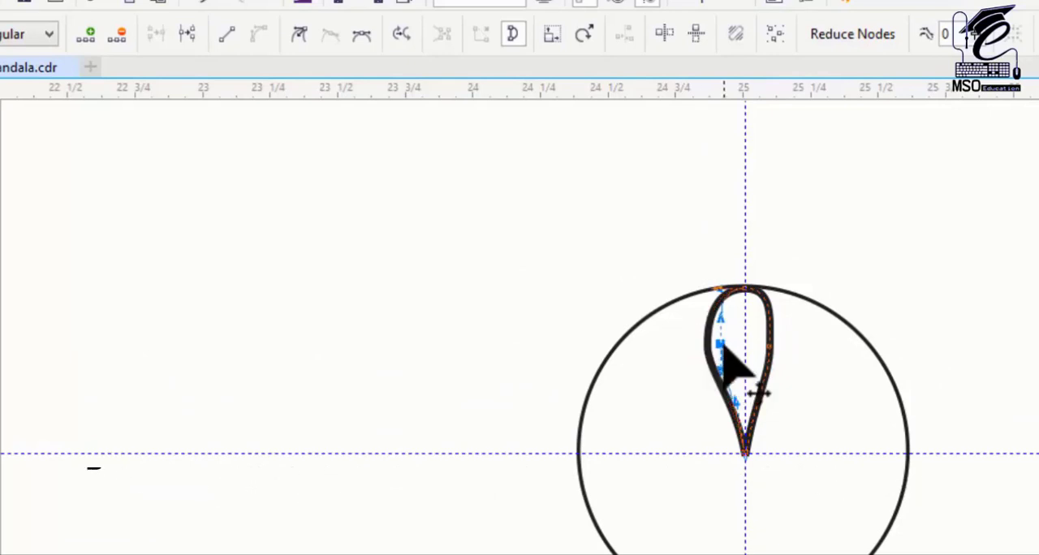
{"action": "left_click", "coordinate": [10, 100]}
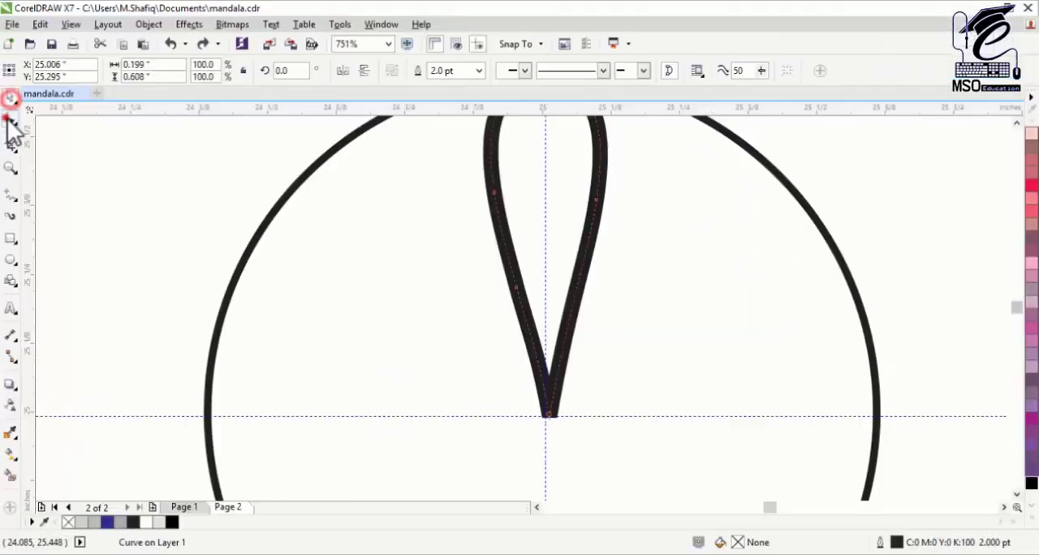
{"action": "left_click", "coordinate": [10, 119]}
{"action": "left_click", "coordinate": [515, 288]}
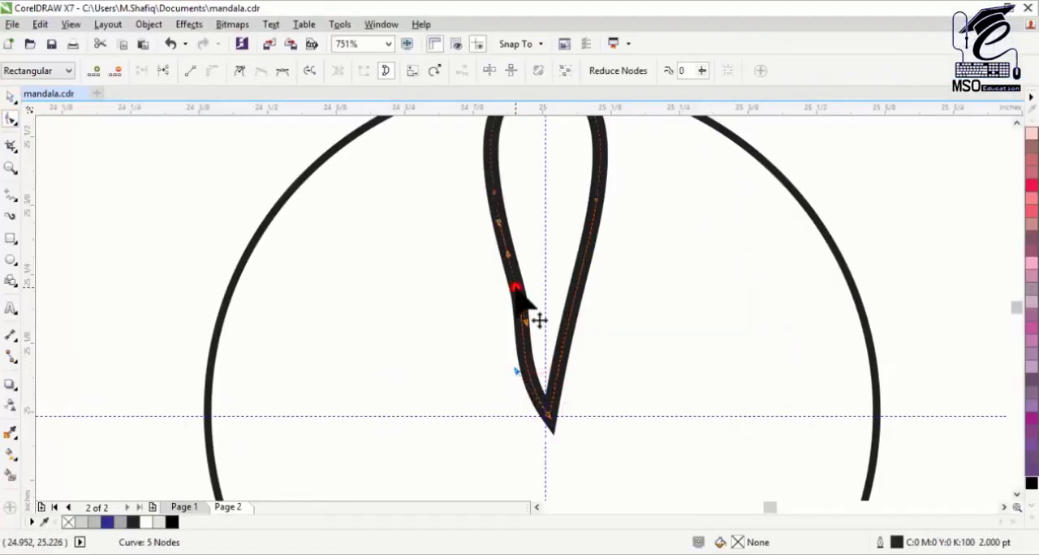
{"action": "key", "text": "Delete"}
{"action": "left_click_drag", "start_coordinate": [531, 392], "coordinate": [496, 404]}
{"action": "left_click", "coordinate": [1015, 120]}
{"action": "double_click", "coordinate": [597, 278]}
Step: Lengthen the curve handles of the top and bottom nodes to form a fuller, symmetrical petal
{"action": "left_click_drag", "start_coordinate": [557, 423], "coordinate": [586, 443]}
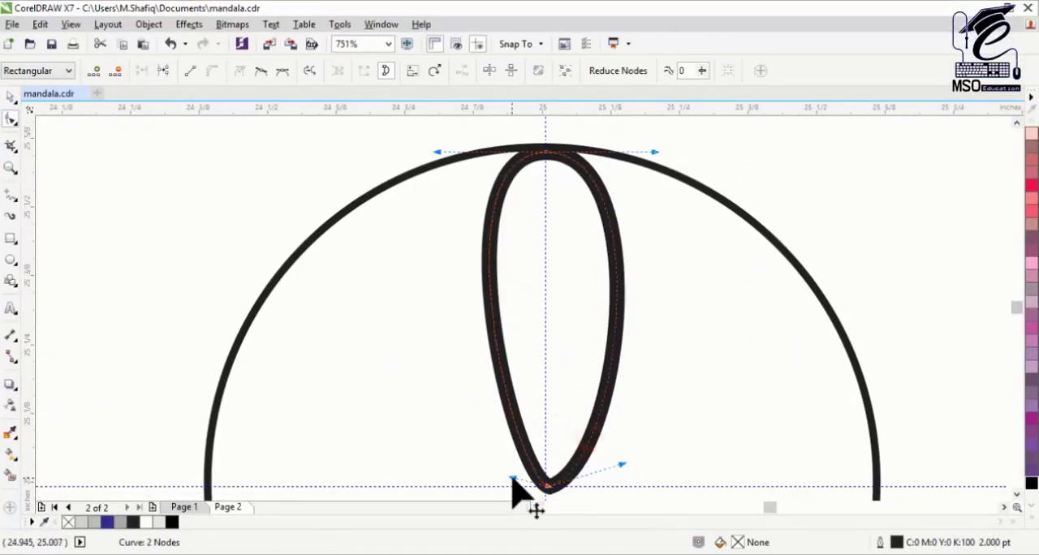
{"action": "left_click_drag", "start_coordinate": [513, 478], "coordinate": [483, 479]}
{"action": "left_click_drag", "start_coordinate": [656, 152], "coordinate": [689, 147]}
{"action": "left_click_drag", "start_coordinate": [437, 152], "coordinate": [407, 156]}
{"action": "left_click", "coordinate": [10, 168]}
{"action": "key", "text": "F3"}
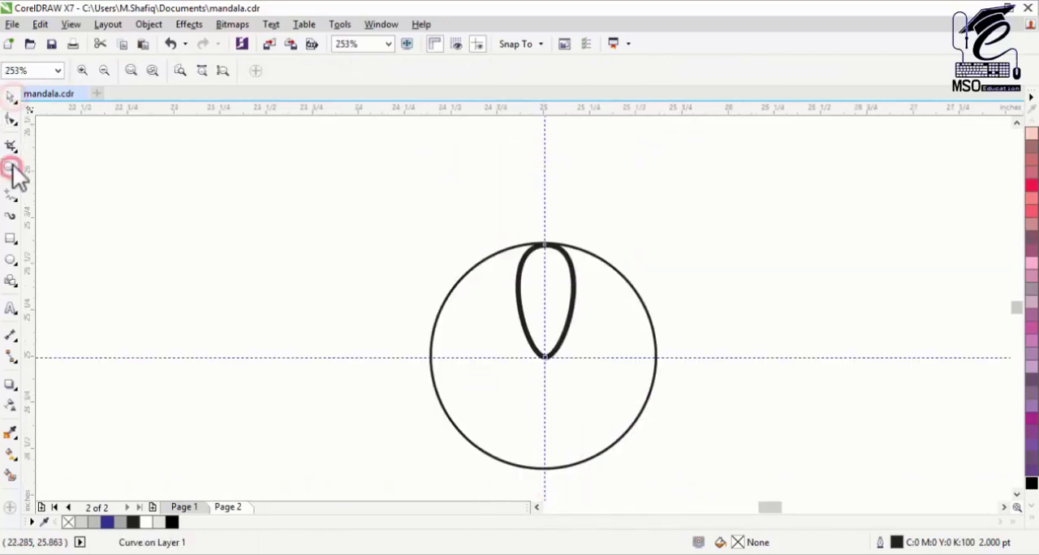
Step: Scale the petal down to about 0.171 by 0.534 inches, keeping it on the vertical guideline inside the circle
{"action": "left_click", "coordinate": [10, 97]}
{"action": "left_click_drag", "start_coordinate": [580, 239], "coordinate": [566, 264]}
{"action": "left_click_drag", "start_coordinate": [545, 264], "coordinate": [548, 250]}
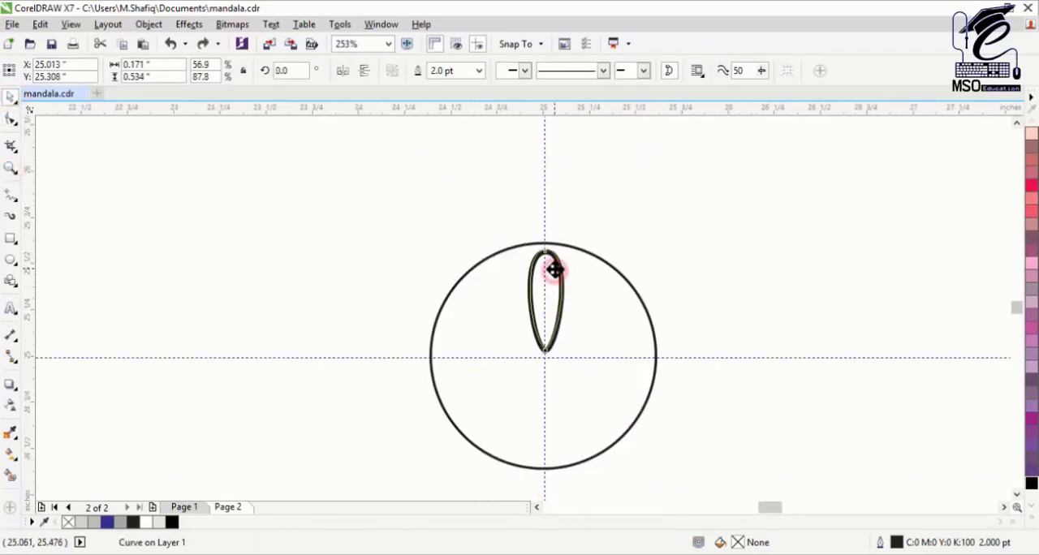
Step: Shorten the petal to about 0.485 inches high, leaving gaps to the circle's outline and centre
{"action": "left_click", "coordinate": [10, 97]}
{"action": "left_click_drag", "start_coordinate": [528, 295], "coordinate": [947, 280]}
{"action": "left_click", "coordinate": [10, 168]}
{"action": "left_click_drag", "start_coordinate": [344, 244], "coordinate": [467, 374]}
{"action": "left_click", "coordinate": [11, 97]}
{"action": "left_click", "coordinate": [558, 290]}
{"action": "left_click_drag", "start_coordinate": [536, 215], "coordinate": [534, 209]}
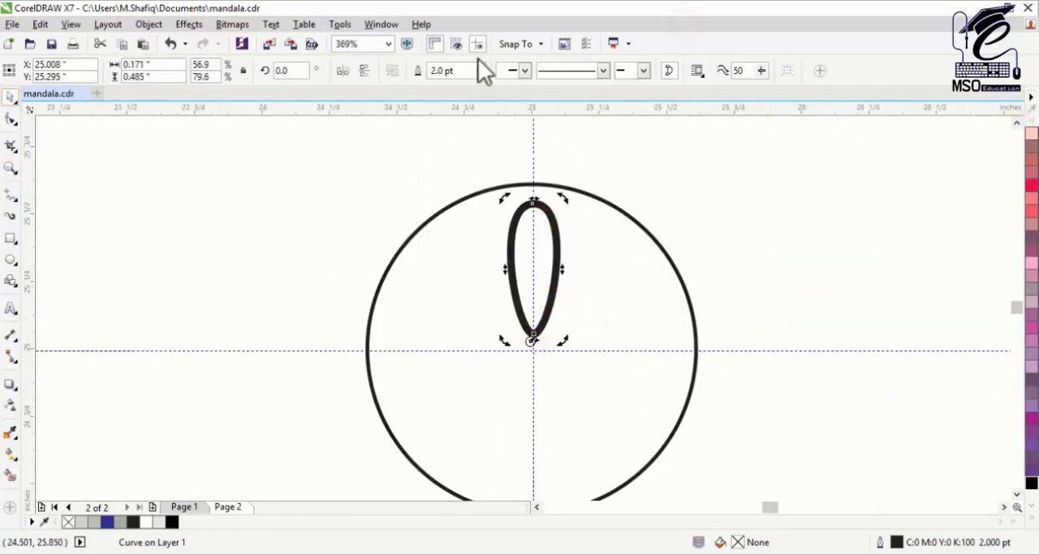
Step: Change the snapping options and move the petal's rotation centre onto the circle's centre
{"action": "left_click", "coordinate": [524, 46]}
{"action": "left_click", "coordinate": [544, 265]}
{"action": "left_click_drag", "start_coordinate": [531, 342], "coordinate": [532, 345]}
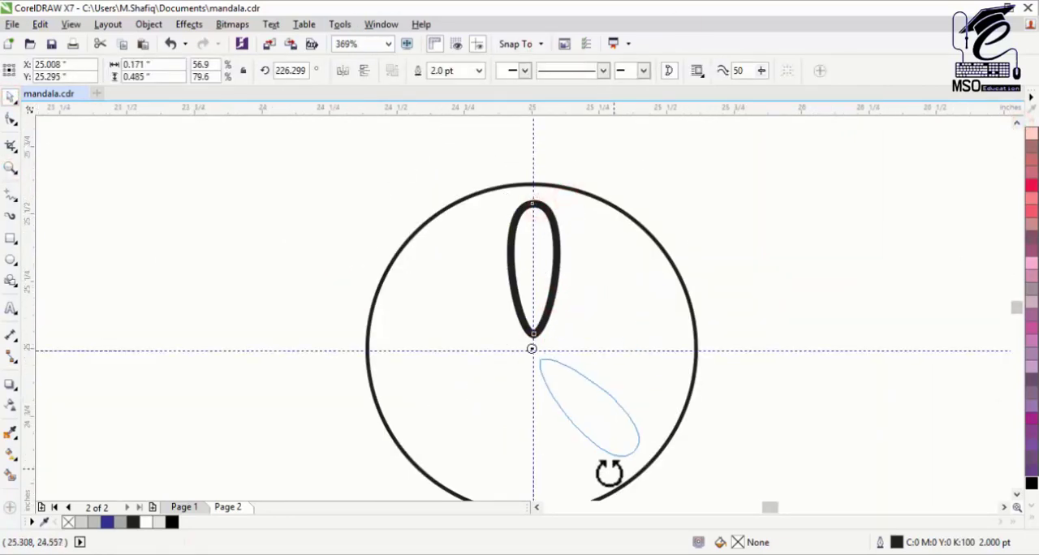
Step: Try to surround the circle's centre with rotated copies of the petal, and undo the copies
{"action": "left_click_drag", "start_coordinate": [483, 493], "coordinate": [509, 402]}
{"action": "right_click", "coordinate": [509, 401]}
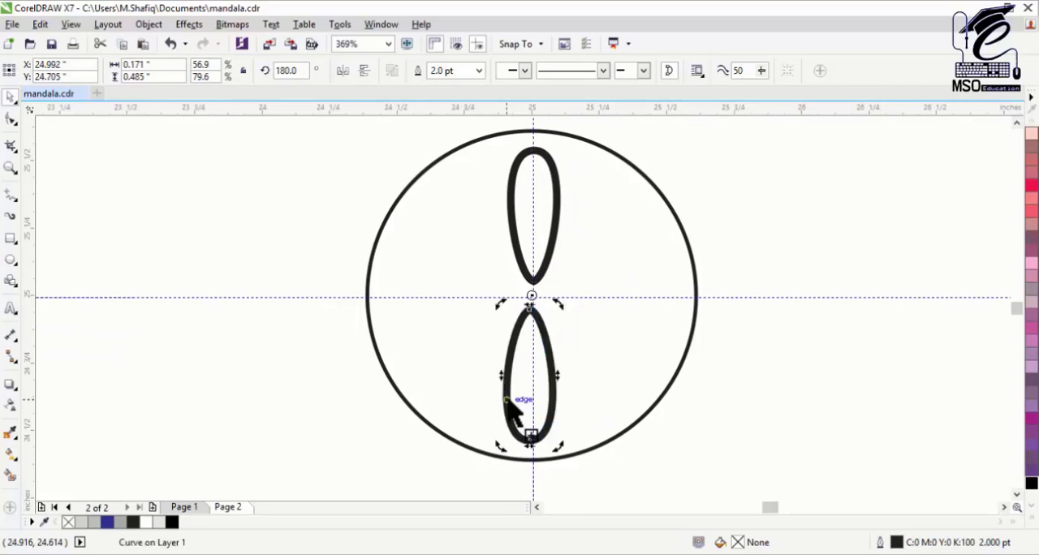
{"action": "left_click", "coordinate": [555, 234], "text": "shift"}
{"action": "left_click", "coordinate": [556, 234]}
{"action": "left_click_drag", "start_coordinate": [562, 144], "coordinate": [661, 232]}
{"action": "right_click", "coordinate": [662, 232]}
{"action": "key", "text": "ctrl+r"}
{"action": "key", "text": "ctrl+r"}
{"action": "key", "text": "ctrl+z"}
{"action": "key", "text": "ctrl+z"}
{"action": "key", "text": "ctrl+z"}
{"action": "key", "text": "ctrl+z"}
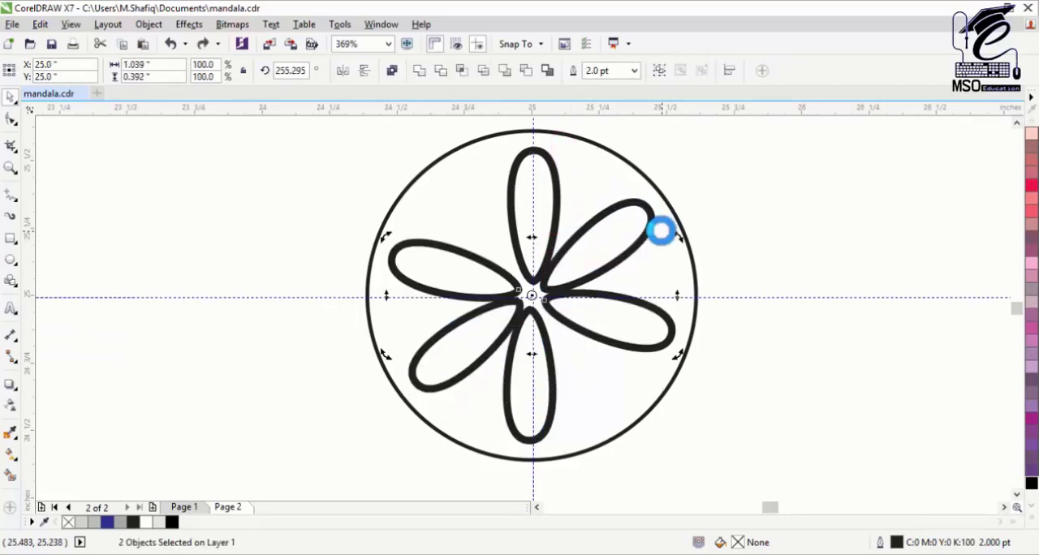
Step: Reshape the petal's rounded top to about 0.157 inches wide and set its outline width to 0.5 pt
{"action": "left_click", "coordinate": [479, 71]}
{"action": "left_click", "coordinate": [449, 118]}
{"action": "left_click", "coordinate": [11, 119]}
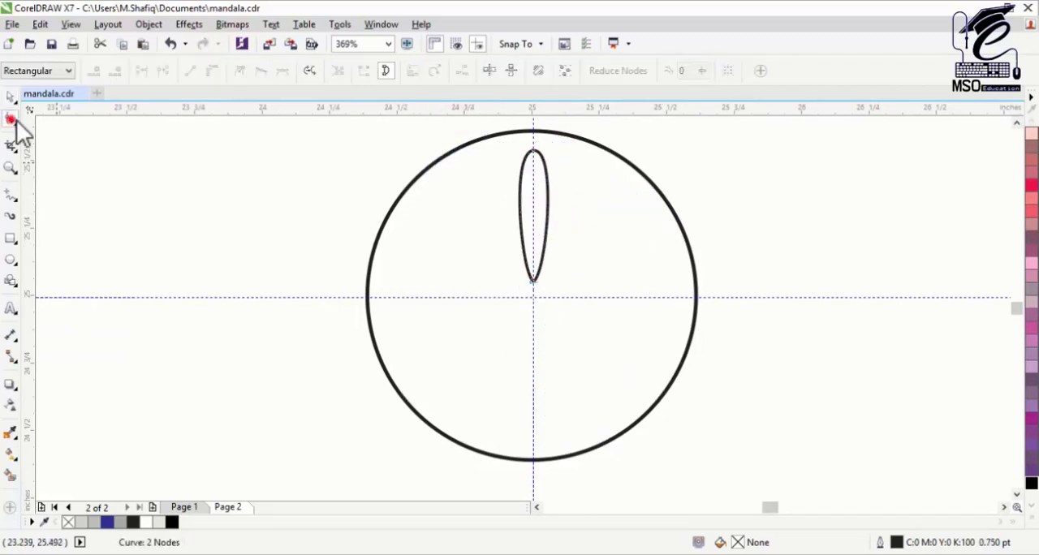
{"action": "left_click", "coordinate": [533, 150]}
{"action": "left_click_drag", "start_coordinate": [511, 150], "coordinate": [494, 150]}
{"action": "key", "text": "space"}
{"action": "left_click", "coordinate": [479, 70]}
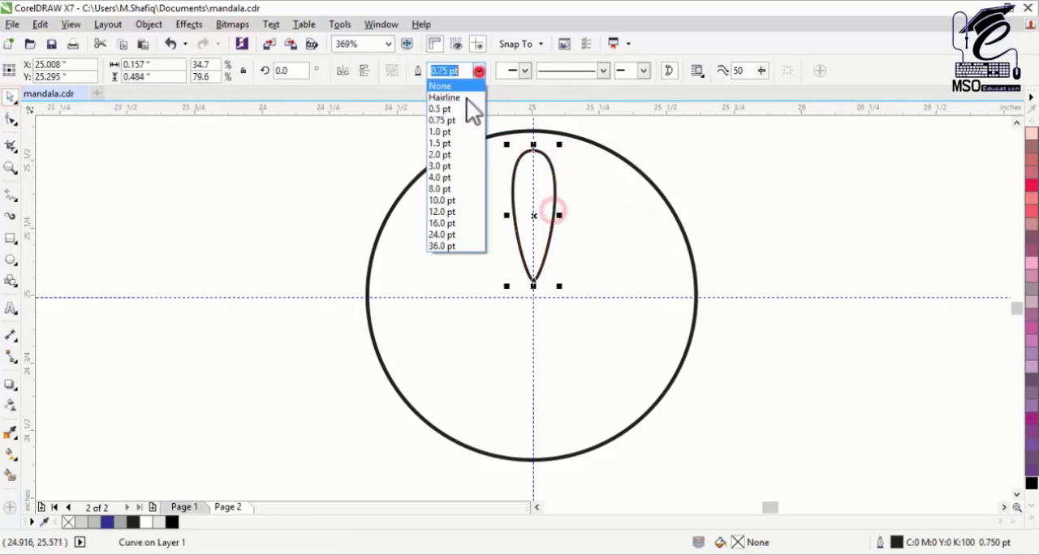
{"action": "left_click", "coordinate": [470, 105]}
Step: Copy the petal to the opposite side and repeat rotated copies of the pair until eight petals surround the circle's centre
{"action": "left_click", "coordinate": [555, 162]}
{"action": "left_click", "coordinate": [549, 235], "text": "shift"}
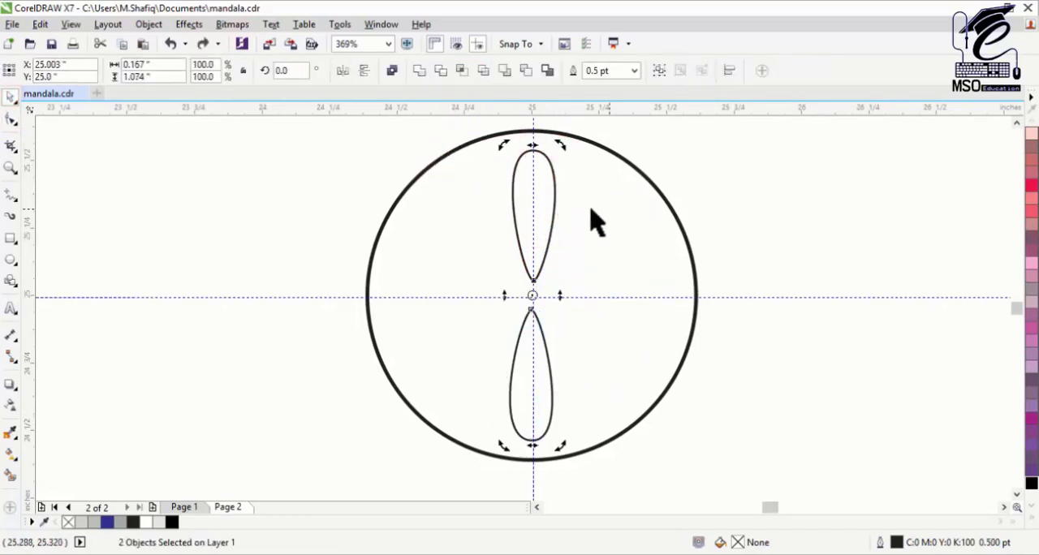
{"action": "left_click_drag", "start_coordinate": [560, 147], "coordinate": [639, 221]}
{"action": "right_click", "coordinate": [639, 220]}
{"action": "key", "text": "ctrl+r"}
{"action": "key", "text": "ctrl+r"}
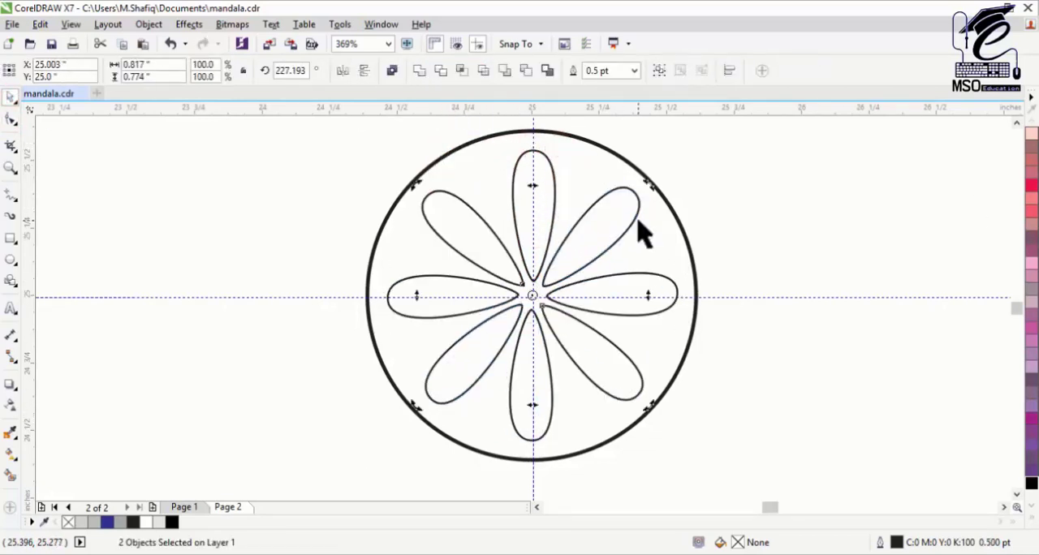
Step: Select all eight petals inside the circle and group them
{"action": "left_click", "coordinate": [715, 185]}
{"action": "left_click", "coordinate": [596, 230]}
{"action": "left_click", "coordinate": [605, 298], "text": "shift"}
{"action": "left_click", "coordinate": [471, 325], "text": "shift"}
{"action": "left_click", "coordinate": [515, 378], "text": "shift"}
{"action": "key", "text": "ctrl+g"}
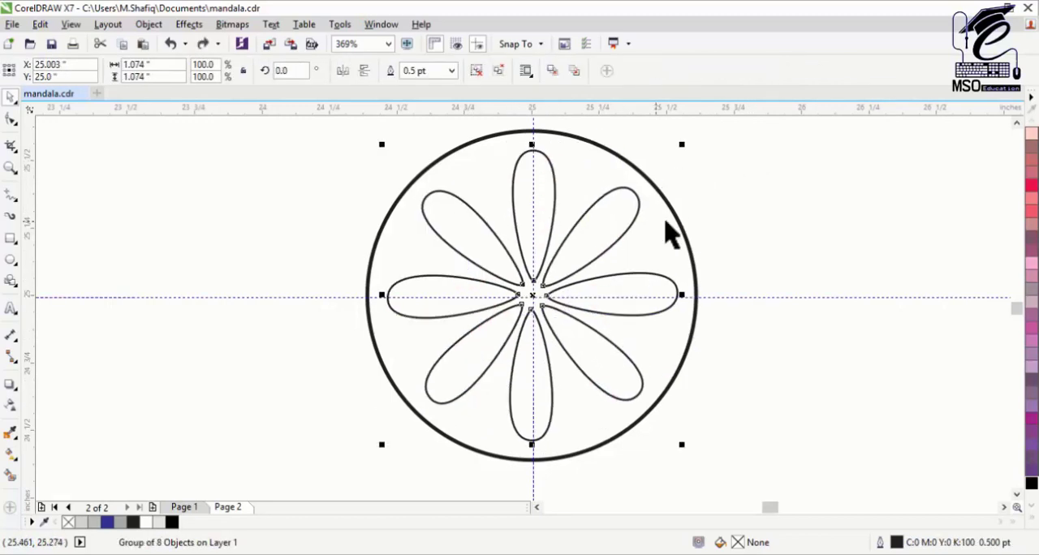
Step: Fill the petal group white and the circle behind it black
{"action": "left_click", "coordinate": [1032, 493]}
{"action": "left_click", "coordinate": [979, 265]}
{"action": "left_click", "coordinate": [611, 154]}
{"action": "left_click", "coordinate": [1031, 515]}
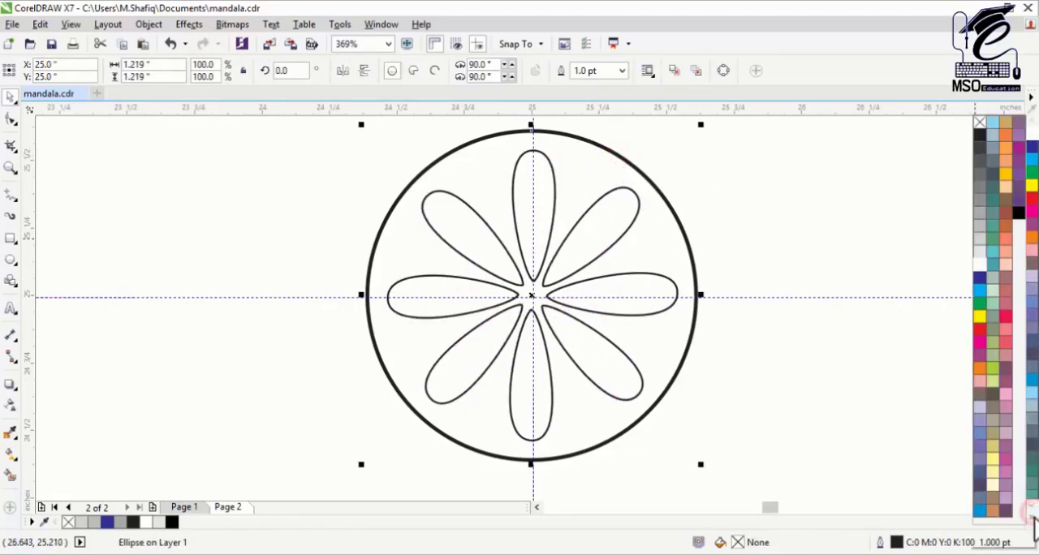
{"action": "left_click", "coordinate": [1019, 213]}
{"action": "left_click", "coordinate": [769, 230]}
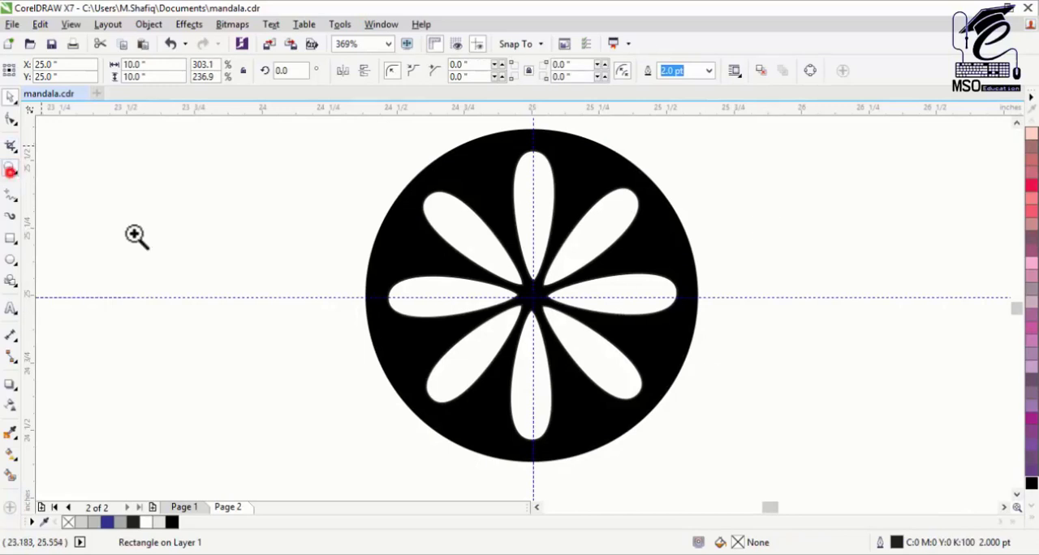
Step: Draw a larger unfilled circle around the black flower disc, centred on the guideline intersection
{"action": "scroll", "coordinate": [344, 331], "scroll_direction": "down", "scroll_amount": 2}
{"action": "left_click", "coordinate": [9, 260]}
{"action": "left_click_drag", "start_coordinate": [325, 239], "coordinate": [507, 424]}
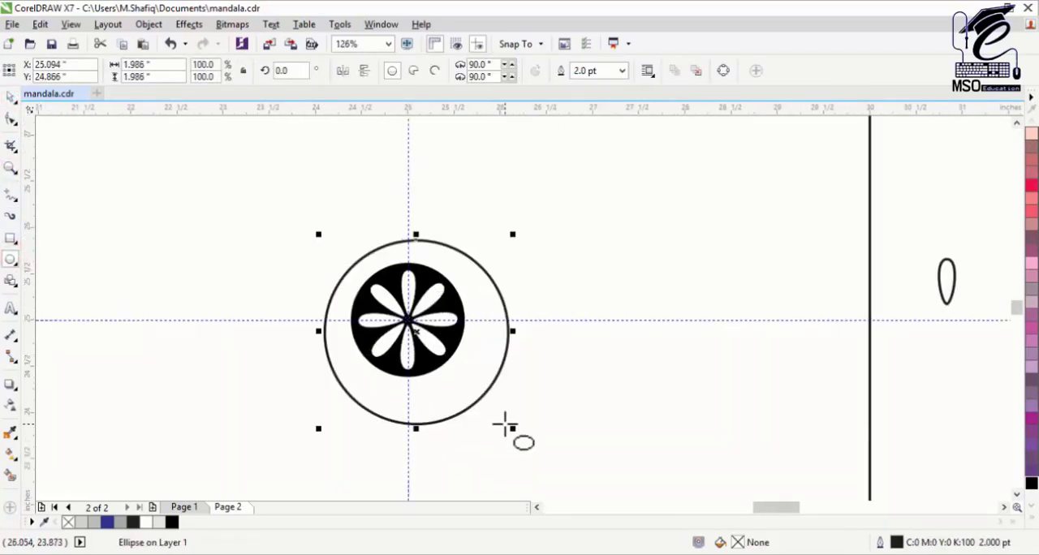
Step: Draw a 2 pt line about 0.187 by 0.555 inches from the outer circle to the black disc, with its rotation centre at the disc's centre
{"action": "left_click", "coordinate": [9, 195]}
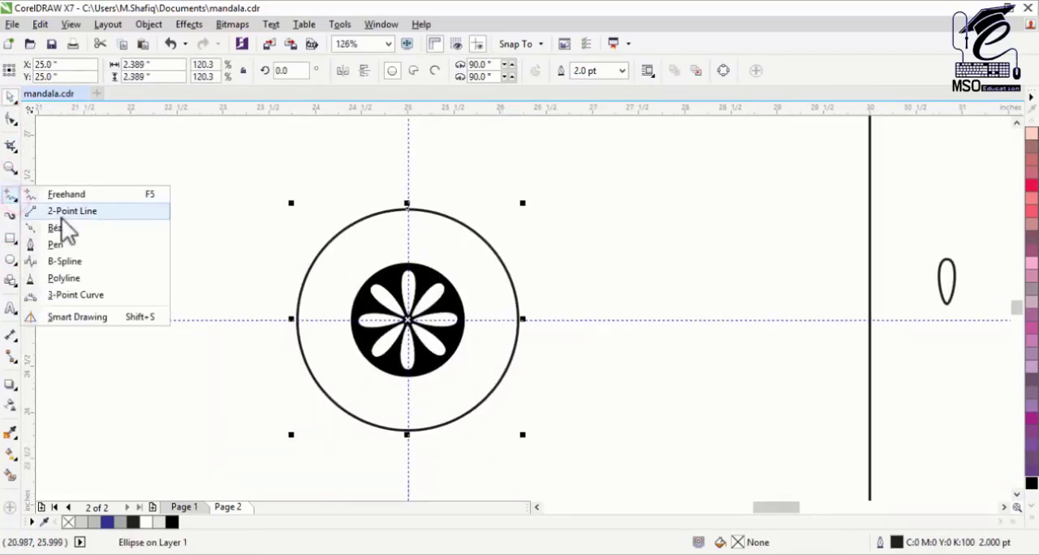
{"action": "left_click", "coordinate": [32, 208]}
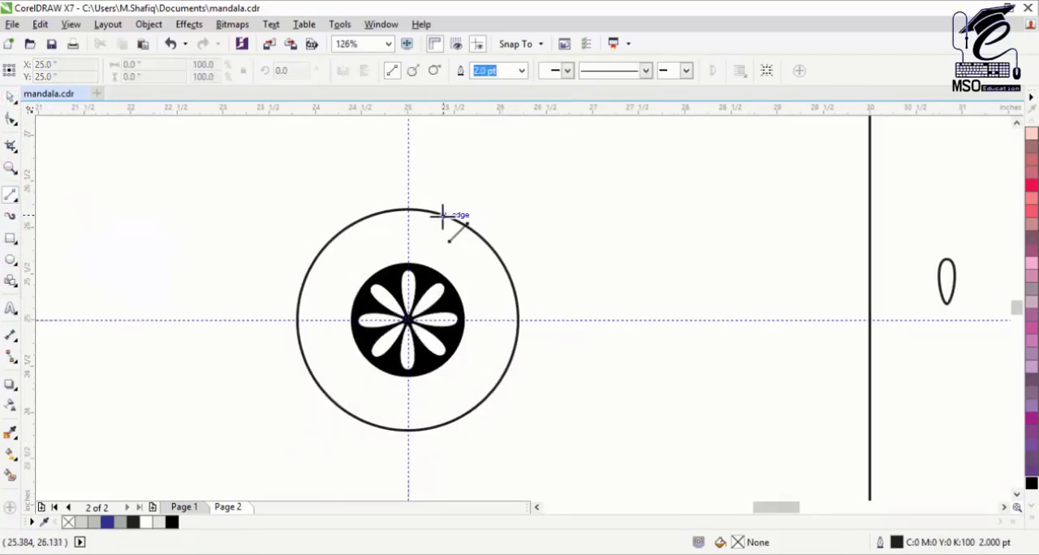
{"action": "left_click_drag", "start_coordinate": [421, 267], "coordinate": [423, 267]}
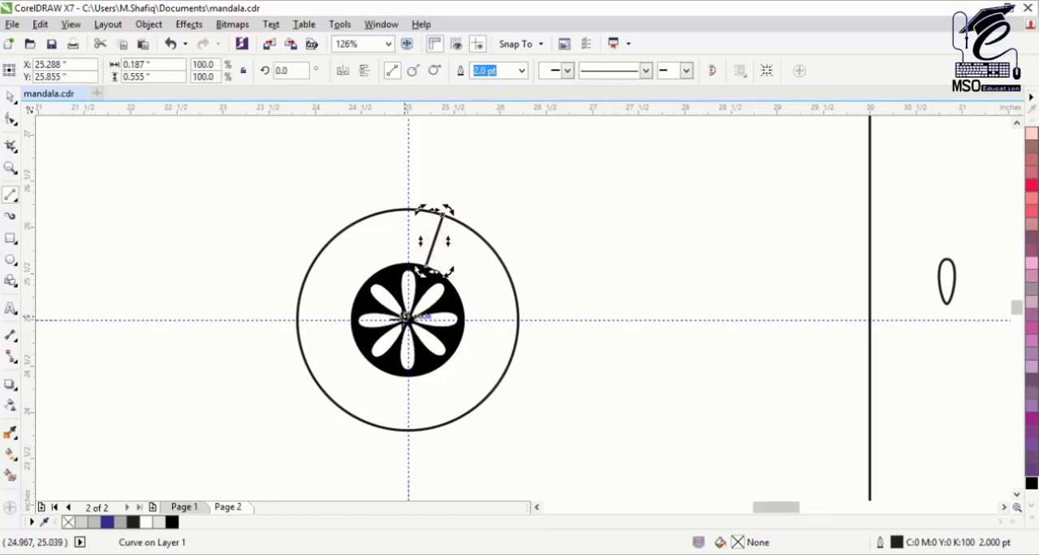
{"action": "left_click", "coordinate": [522, 71]}
{"action": "left_click", "coordinate": [480, 153]}
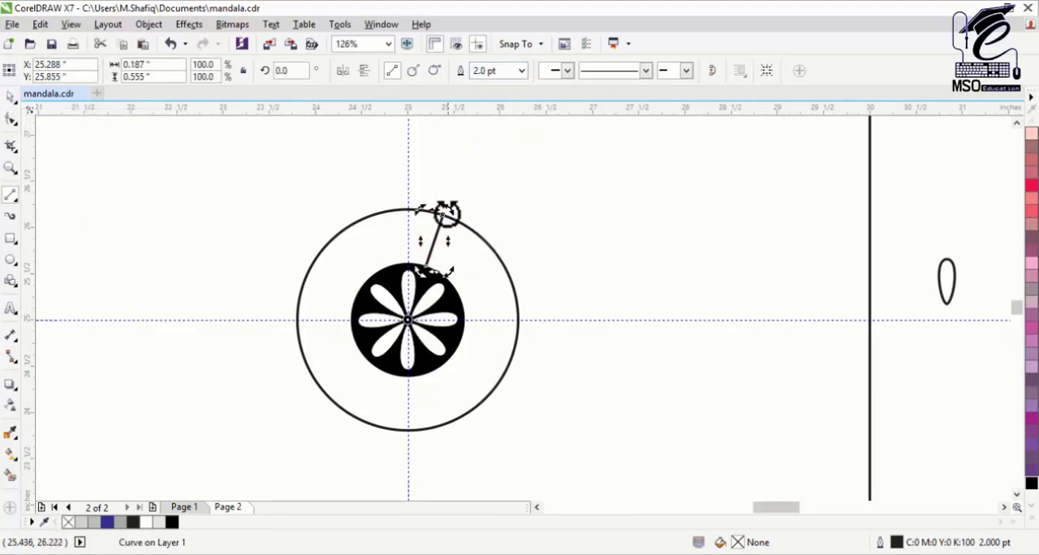
Step: Repeat rotated copies of the line all the way around the ring between the black disc and the outer circle
{"action": "key", "text": "ctrl+r"}
{"action": "key", "text": "ctrl+r"}
{"action": "key", "text": "ctrl+r"}
{"action": "key", "text": "ctrl+r"}
{"action": "key", "text": "ctrl+r"}
{"action": "key", "text": "ctrl+r"}
{"action": "key", "text": "ctrl+r"}
{"action": "key", "text": "ctrl+r"}
{"action": "key", "text": "ctrl+r"}
{"action": "key", "text": "ctrl+r"}
{"action": "key", "text": "ctrl+r"}
{"action": "key", "text": "ctrl+r"}
{"action": "key", "text": "ctrl+r"}
{"action": "key", "text": "ctrl+r"}
{"action": "key", "text": "ctrl+r"}
{"action": "key", "text": "ctrl+r"}
{"action": "key", "text": "ctrl+r"}
{"action": "key", "text": "ctrl+r"}
{"action": "key", "text": "ctrl+r"}
{"action": "key", "text": "ctrl+r"}
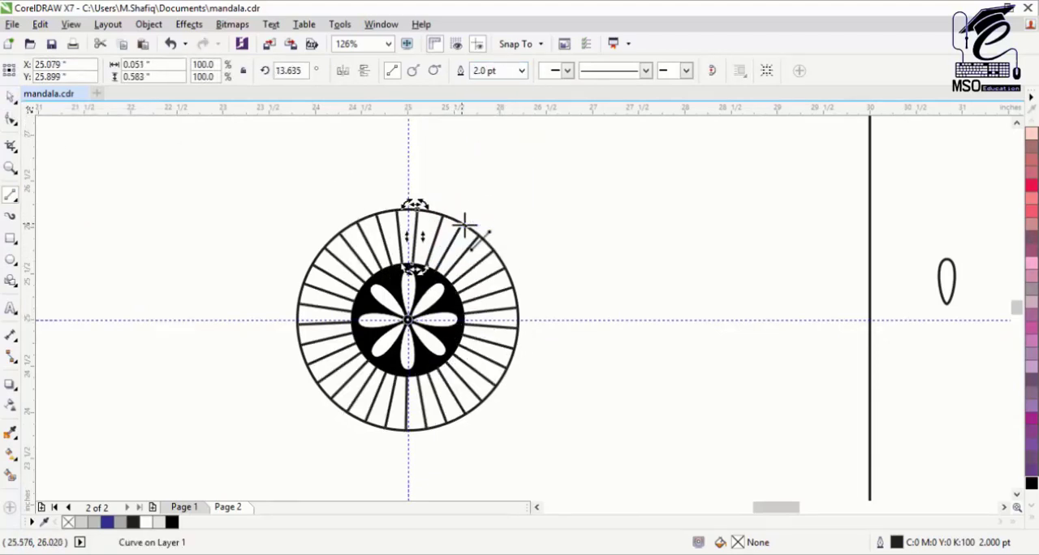
Step: Add a concentric circle about 5.627 inches across outside the striped ring and move the spare petal into the gap above the ring
{"action": "left_click", "coordinate": [441, 213]}
{"action": "left_click_drag", "start_coordinate": [523, 434], "coordinate": [665, 461]}
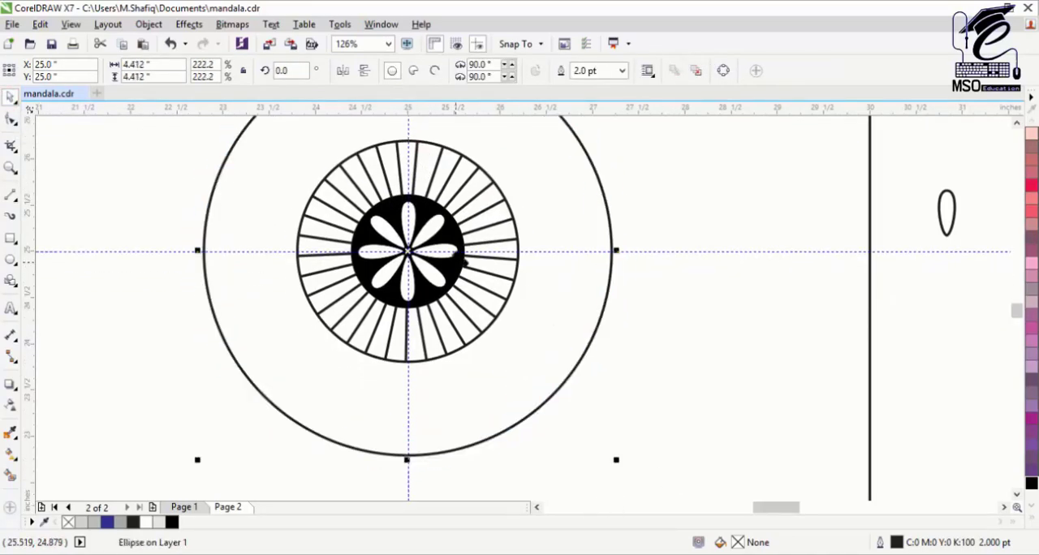
{"action": "scroll", "coordinate": [829, 262], "scroll_direction": "up", "scroll_amount": 2}
{"action": "left_click_drag", "start_coordinate": [946, 269], "coordinate": [408, 143]}
{"action": "left_click", "coordinate": [528, 163]}
{"action": "left_click_drag", "start_coordinate": [617, 121], "coordinate": [636, 130]}
Step: Scale the petal to about 0.625 by 1.772 inches, spanning the gap between the striped ring and the large circle
{"action": "key", "text": "F3"}
{"action": "left_click", "coordinate": [697, 303]}
{"action": "left_click", "coordinate": [281, 213]}
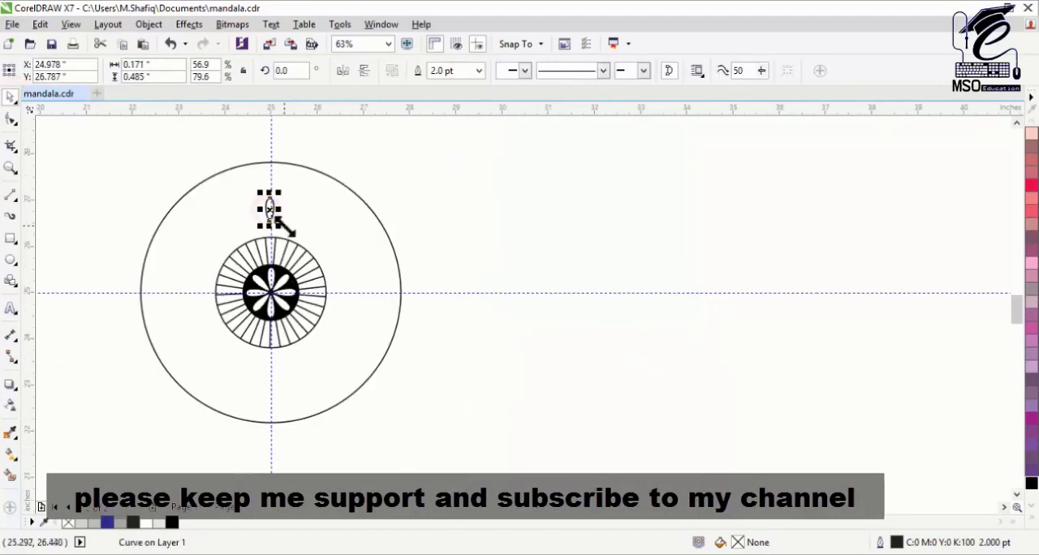
{"action": "key", "text": "F2"}
{"action": "left_click_drag", "start_coordinate": [116, 144], "coordinate": [408, 432]}
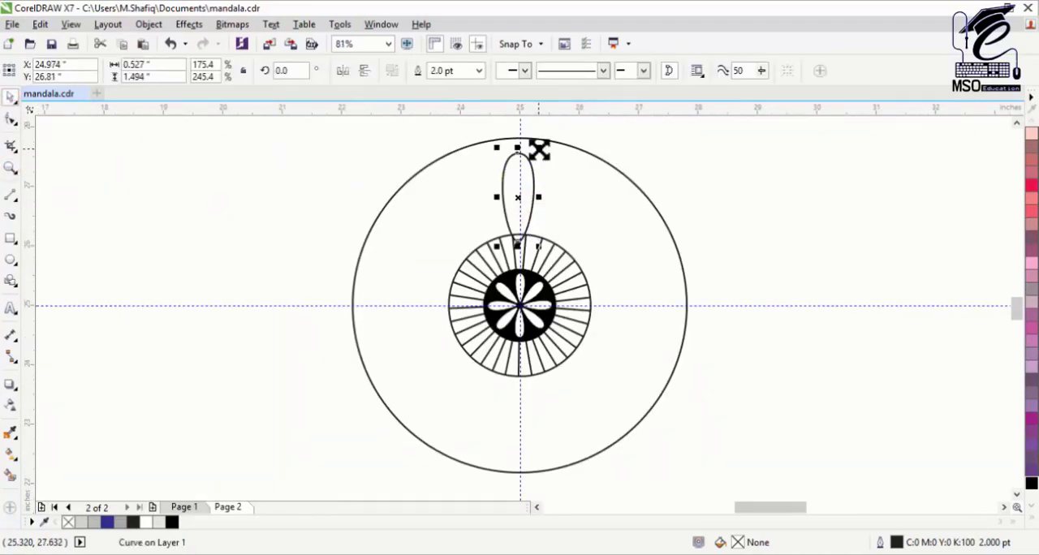
{"action": "left_click_drag", "start_coordinate": [539, 149], "coordinate": [549, 141]}
Step: Combine the striped ring's outer circle with the large circle into one ring-shaped curve
{"action": "left_click", "coordinate": [566, 250]}
{"action": "left_click", "coordinate": [637, 187], "text": "shift"}
{"action": "left_click", "coordinate": [423, 71]}
{"action": "left_click", "coordinate": [463, 124]}
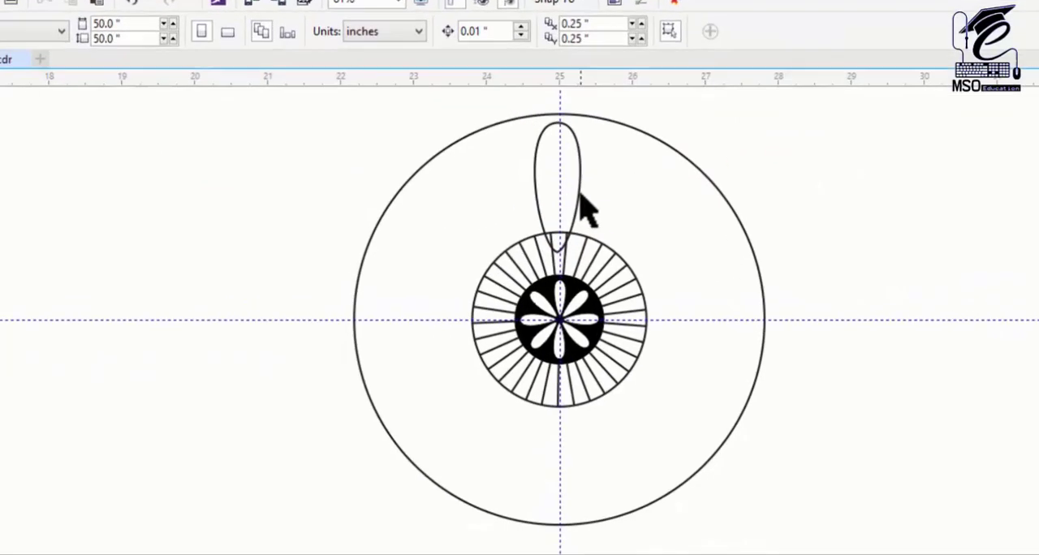
Step: Place the petal inside the combined ring as a PowerClip and open the PowerClip contents for editing
{"action": "right_click", "coordinate": [580, 194]}
{"action": "left_click", "coordinate": [626, 148]}
{"action": "left_click", "coordinate": [627, 196]}
{"action": "right_click", "coordinate": [582, 187]}
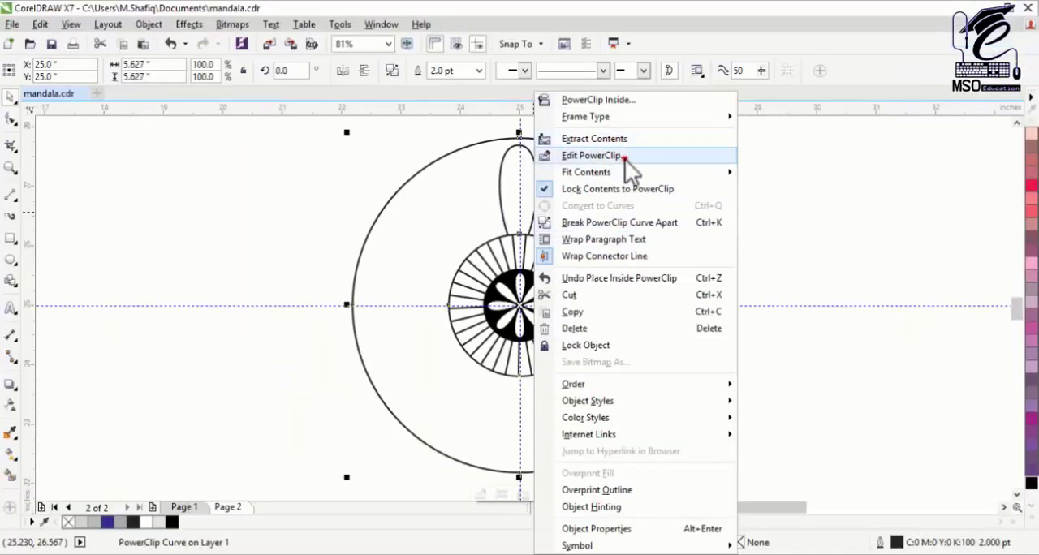
{"action": "left_click", "coordinate": [592, 155]}
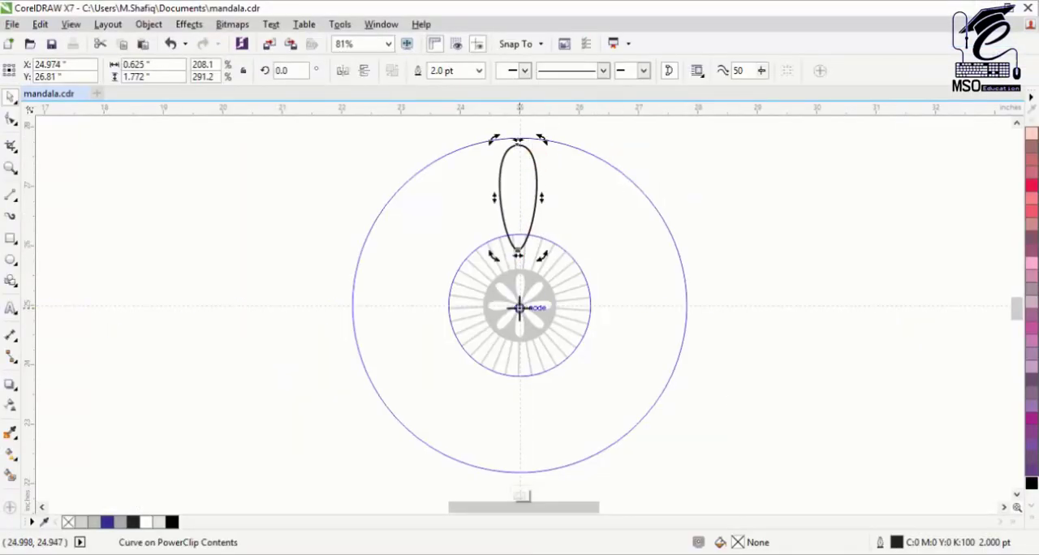
Step: Widen the petal, copy it to the opposite side, and repeat rotated copies of the pair until twelve petals fill the ring
{"action": "left_click_drag", "start_coordinate": [585, 461], "coordinate": [505, 474]}
{"action": "left_click", "coordinate": [519, 194], "text": "shift"}
{"action": "left_click_drag", "start_coordinate": [541, 308], "coordinate": [547, 308]}
{"action": "left_click", "coordinate": [521, 195]}
{"action": "left_click_drag", "start_coordinate": [548, 146], "coordinate": [629, 185]}
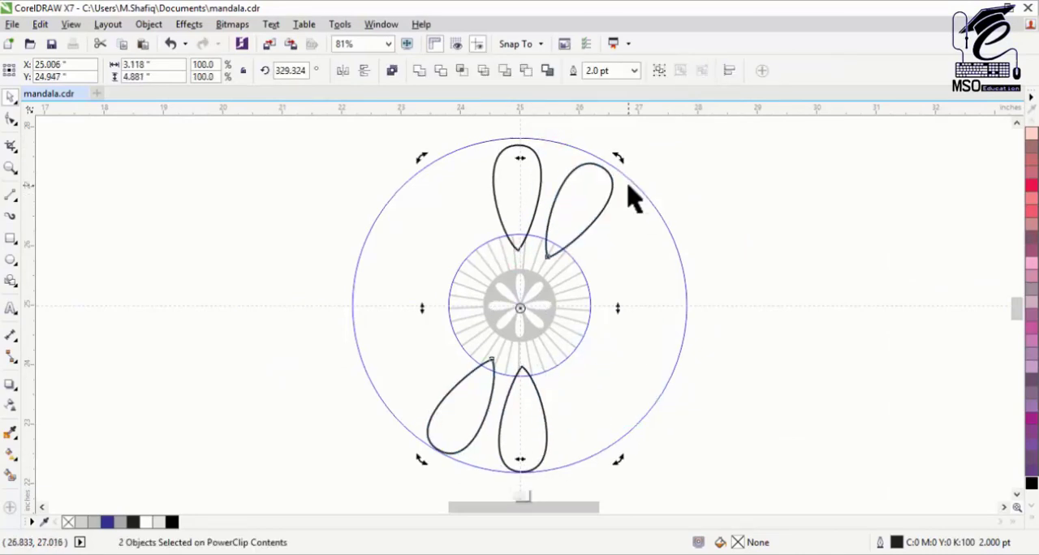
{"action": "key", "text": "ctrl+r"}
{"action": "key", "text": "ctrl+r"}
{"action": "key", "text": "ctrl+r"}
{"action": "key", "text": "ctrl+r"}
Step: Fill all twelve petals white and finish editing the PowerClip
{"action": "key", "text": "ctrl+a"}
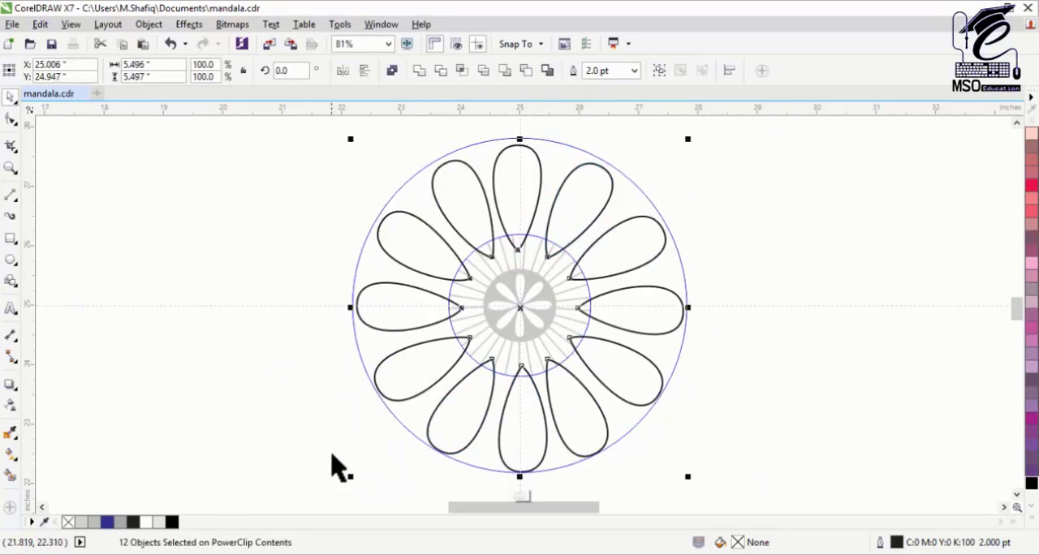
{"action": "left_click", "coordinate": [1031, 508]}
{"action": "left_click", "coordinate": [853, 227]}
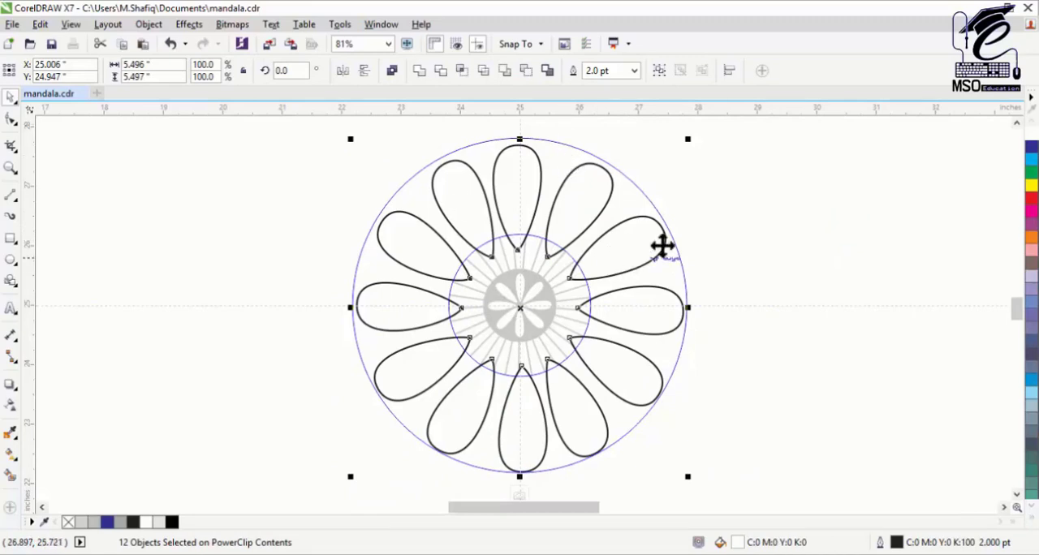
{"action": "right_click", "coordinate": [632, 197]}
{"action": "left_click", "coordinate": [674, 241]}
Step: Fill the PowerClip ring behind the twelve petals black
{"action": "left_click", "coordinate": [1032, 507]}
{"action": "left_click", "coordinate": [1019, 215]}
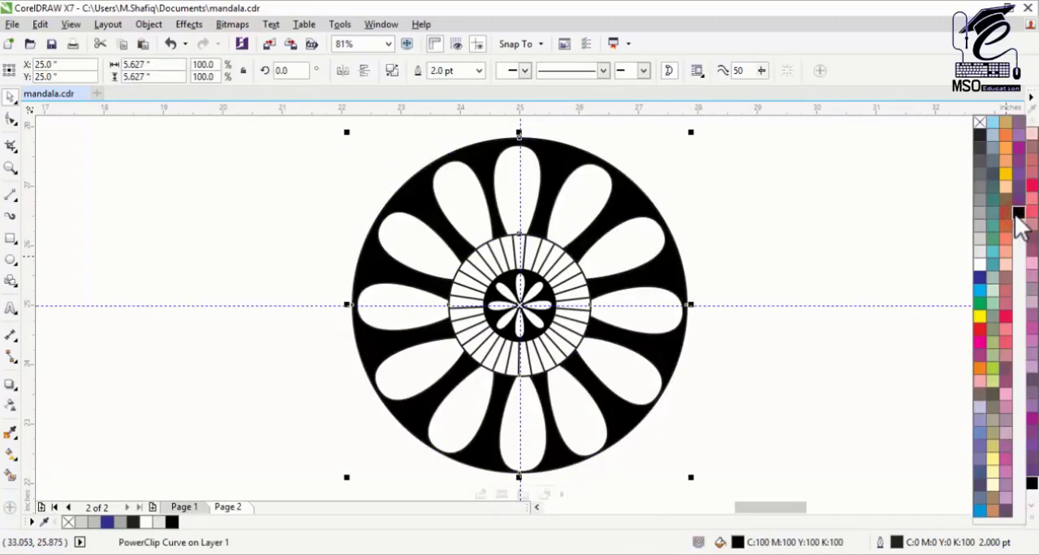
{"action": "left_click", "coordinate": [853, 236]}
Step: Draw a circle about 6.605 inches across around the black petal ring, centre it on the page and enlarge it slightly
{"action": "left_click", "coordinate": [11, 260]}
{"action": "left_click_drag", "start_coordinate": [322, 128], "coordinate": [680, 476]}
{"action": "key", "text": "p"}
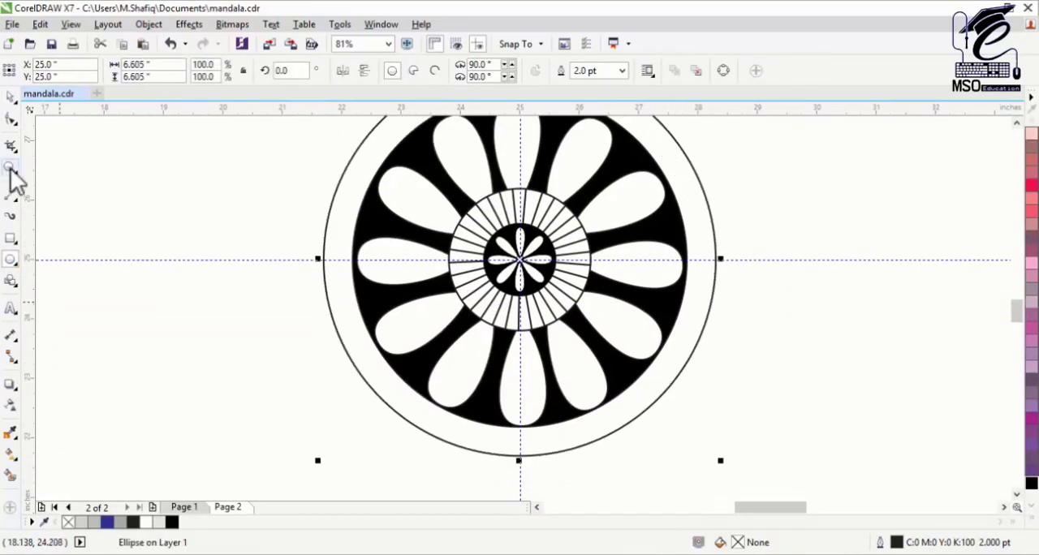
{"action": "left_click", "coordinate": [11, 96]}
{"action": "scroll", "coordinate": [369, 392], "scroll_direction": "down", "scroll_amount": 1}
{"action": "left_click_drag", "start_coordinate": [429, 449], "coordinate": [444, 464]}
{"action": "left_click", "coordinate": [494, 390]}
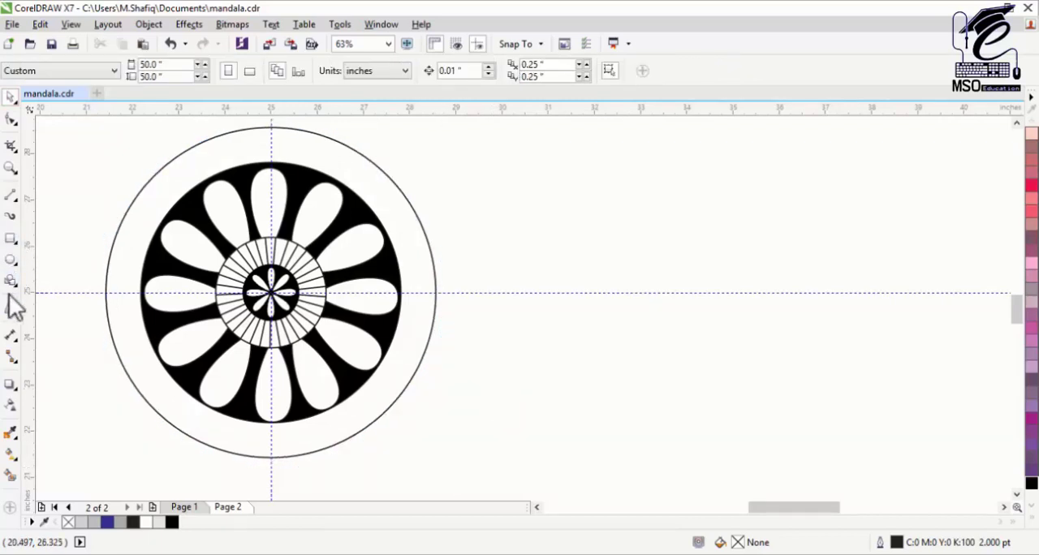
Step: Draw a short, thicker line between the black ring and the outermost circle, and repeat rotated copies of it around the band
{"action": "left_click", "coordinate": [11, 196]}
{"action": "left_click_drag", "start_coordinate": [335, 183], "coordinate": [335, 184]}
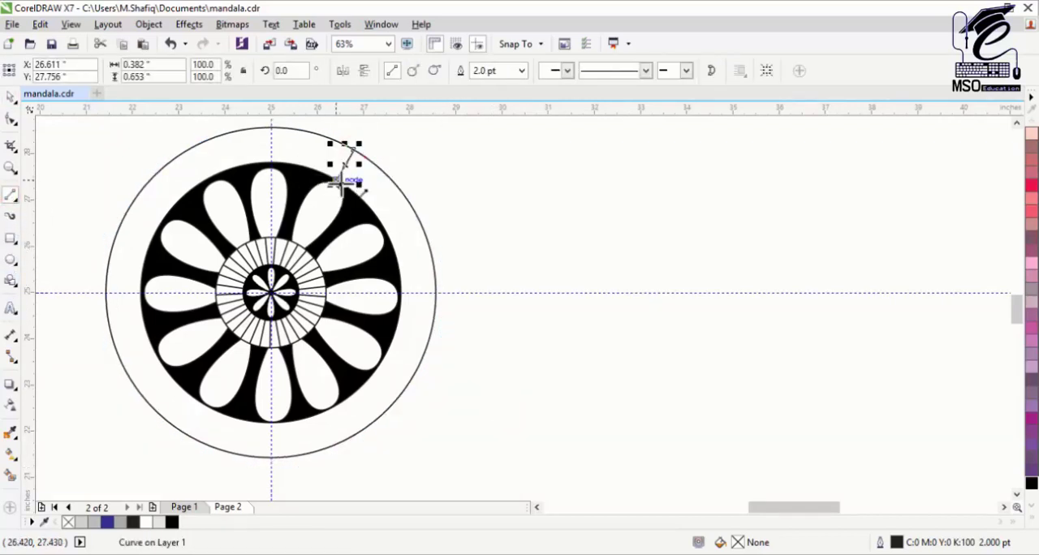
{"action": "scroll", "coordinate": [268, 243], "scroll_direction": "down", "scroll_amount": 1}
{"action": "left_click", "coordinate": [11, 97]}
{"action": "left_click", "coordinate": [479, 70]}
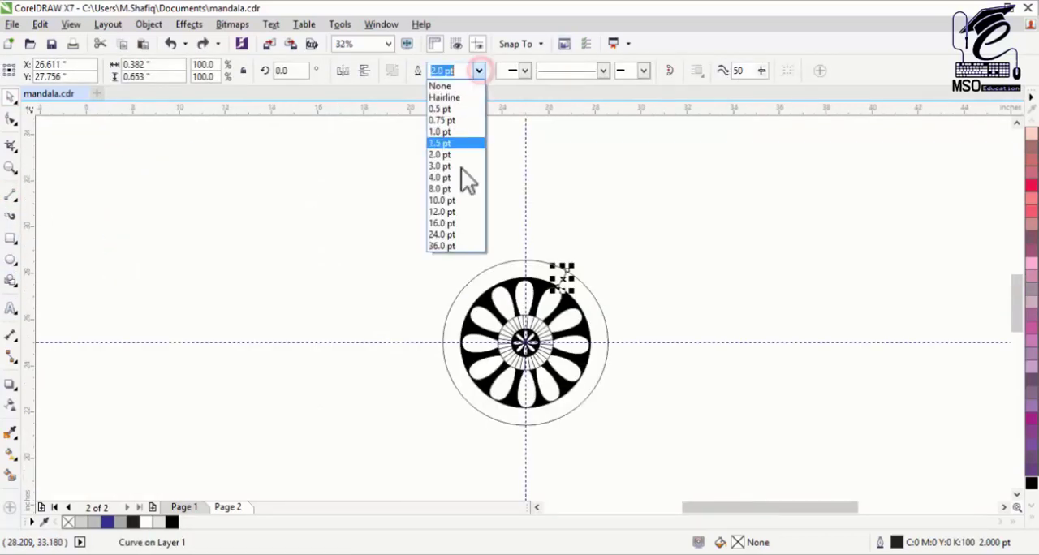
{"action": "left_click", "coordinate": [461, 172]}
{"action": "left_click", "coordinate": [567, 278]}
{"action": "left_click_drag", "start_coordinate": [575, 268], "coordinate": [592, 282]}
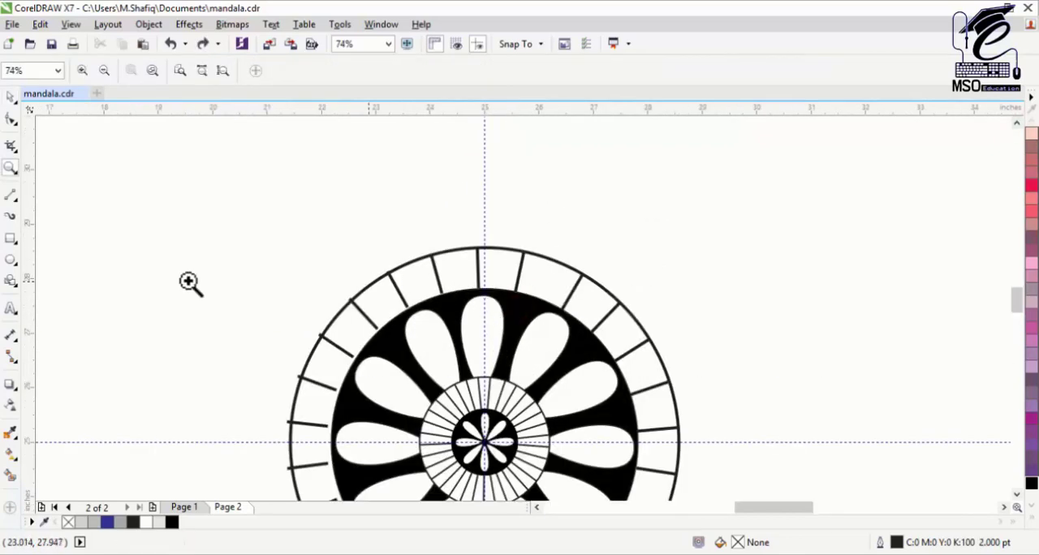
Step: Draw a teardrop basic shape about 1.05 by 1.777 inches above the mandala and flip it vertically so its point faces down
{"action": "left_click", "coordinate": [10, 283]}
{"action": "left_click", "coordinate": [394, 72]}
{"action": "left_click", "coordinate": [461, 139]}
{"action": "left_click_drag", "start_coordinate": [453, 160], "coordinate": [511, 256]}
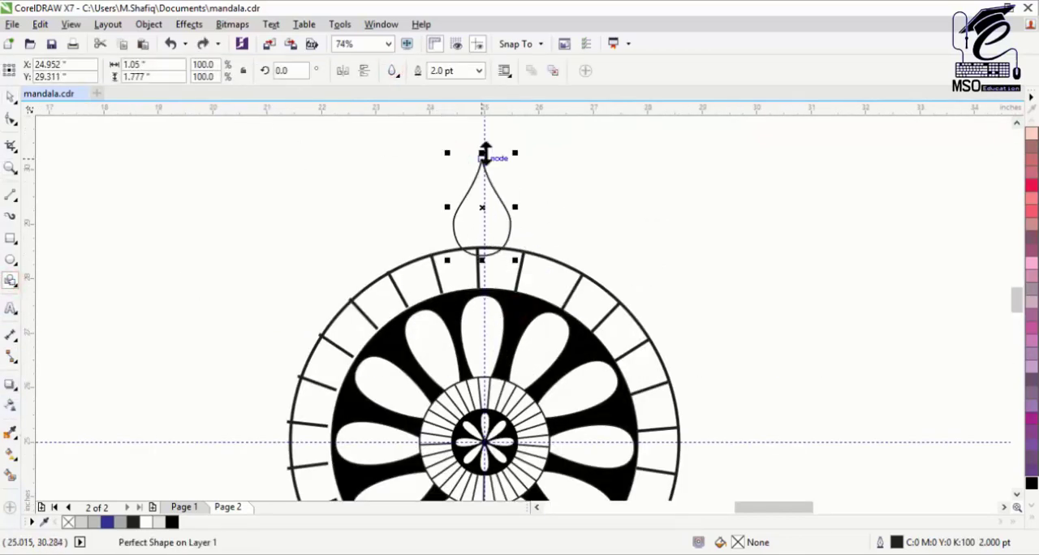
{"action": "left_click_drag", "start_coordinate": [483, 152], "coordinate": [484, 307]}
Step: Convert the flipped teardrop to curves and move it up clear of the outermost circle
{"action": "key", "text": "space"}
{"action": "key", "text": "Escape"}
{"action": "left_click", "coordinate": [509, 207]}
{"action": "key", "text": "ctrl+q"}
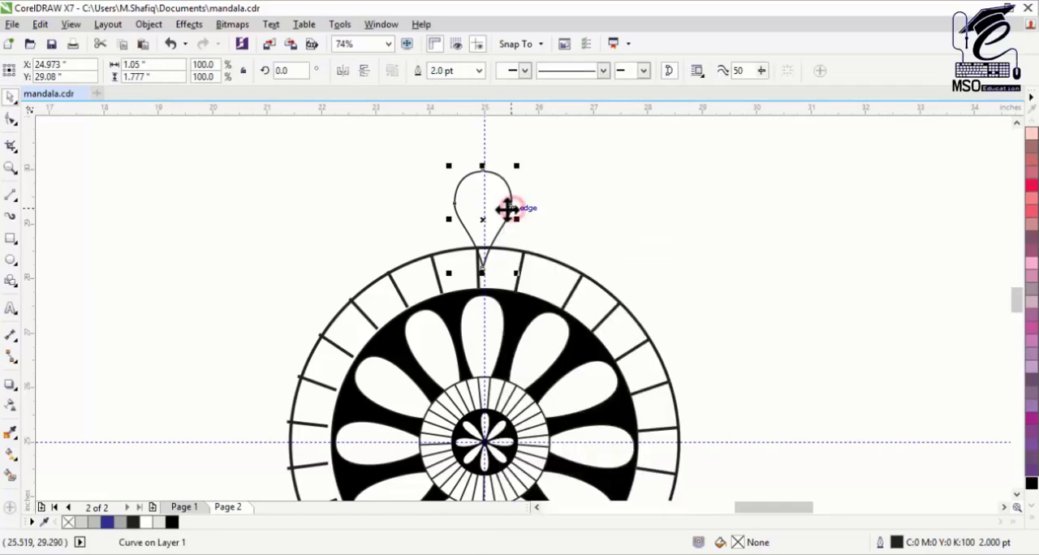
{"action": "key", "text": "F10"}
{"action": "left_click", "coordinate": [11, 97]}
{"action": "left_click_drag", "start_coordinate": [483, 219], "coordinate": [489, 180]}
Step: Reduce the teardrop to its top and bottom nodes and adjust their curve handles to form a slim, symmetrical petal
{"action": "left_click", "coordinate": [11, 119]}
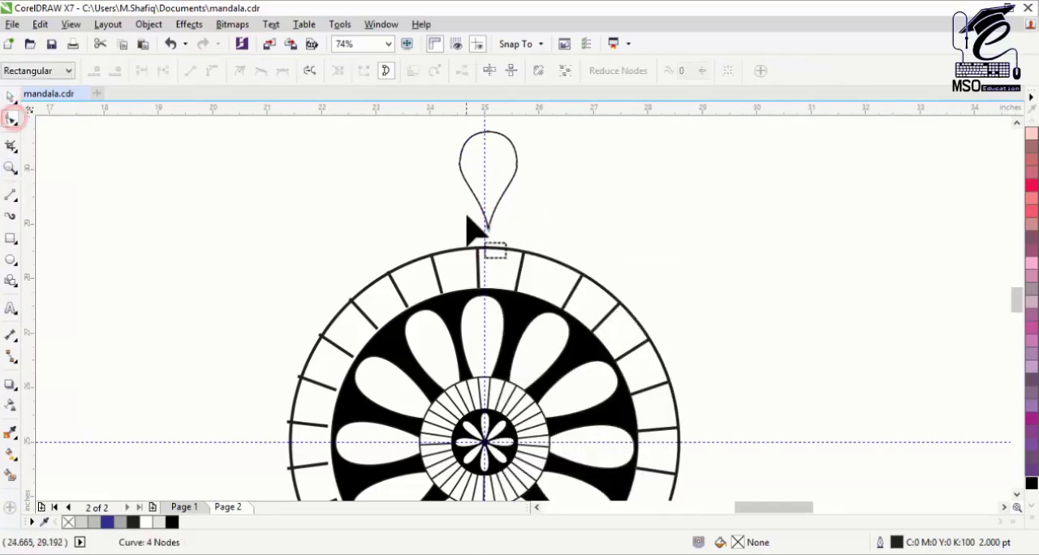
{"action": "left_click", "coordinate": [488, 227]}
{"action": "left_click", "coordinate": [489, 132]}
{"action": "left_click_drag", "start_coordinate": [545, 132], "coordinate": [532, 130]}
{"action": "left_click_drag", "start_coordinate": [433, 118], "coordinate": [445, 130]}
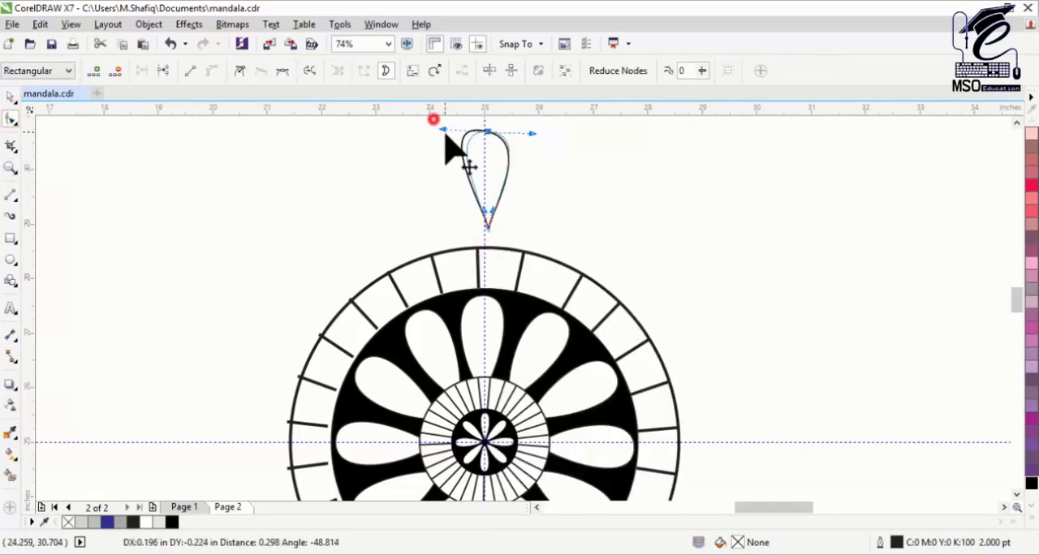
{"action": "left_click_drag", "start_coordinate": [499, 209], "coordinate": [472, 222]}
{"action": "left_click_drag", "start_coordinate": [532, 134], "coordinate": [530, 130]}
{"action": "left_click", "coordinate": [449, 129]}
{"action": "left_click", "coordinate": [488, 133]}
{"action": "left_click_drag", "start_coordinate": [504, 216], "coordinate": [509, 224]}
{"action": "left_click_drag", "start_coordinate": [533, 131], "coordinate": [532, 132]}
{"action": "left_click_drag", "start_coordinate": [468, 226], "coordinate": [475, 217]}
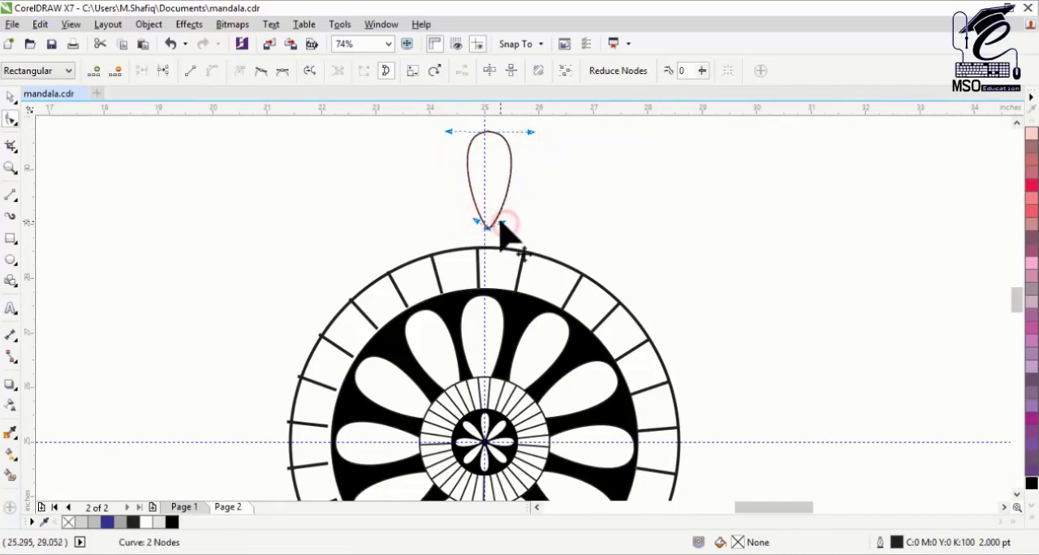
Step: Narrow the petal's rounded top slightly and move the petal just left of the vertical guideline
{"action": "left_click", "coordinate": [10, 97]}
{"action": "mouse_move", "coordinate": [488, 180]}
{"action": "left_mouse_down"}
{"action": "mouse_move", "coordinate": [487, 267]}
{"action": "mouse_move", "coordinate": [488, 187]}
{"action": "left_mouse_up"}
{"action": "left_click", "coordinate": [10, 119]}
{"action": "left_click", "coordinate": [488, 139]}
{"action": "left_click_drag", "start_coordinate": [532, 140], "coordinate": [525, 141]}
{"action": "left_click", "coordinate": [10, 97]}
{"action": "left_click_drag", "start_coordinate": [487, 188], "coordinate": [467, 174]}
Step: Colour the petal's fill and outline black, and enlarge a copy on its right to about 0.931 by 2.295 inches
{"action": "left_click", "coordinate": [1031, 484]}
{"action": "right_click", "coordinate": [468, 173]}
{"action": "left_click", "coordinate": [511, 190]}
{"action": "left_click_drag", "start_coordinate": [538, 244], "coordinate": [555, 253]}
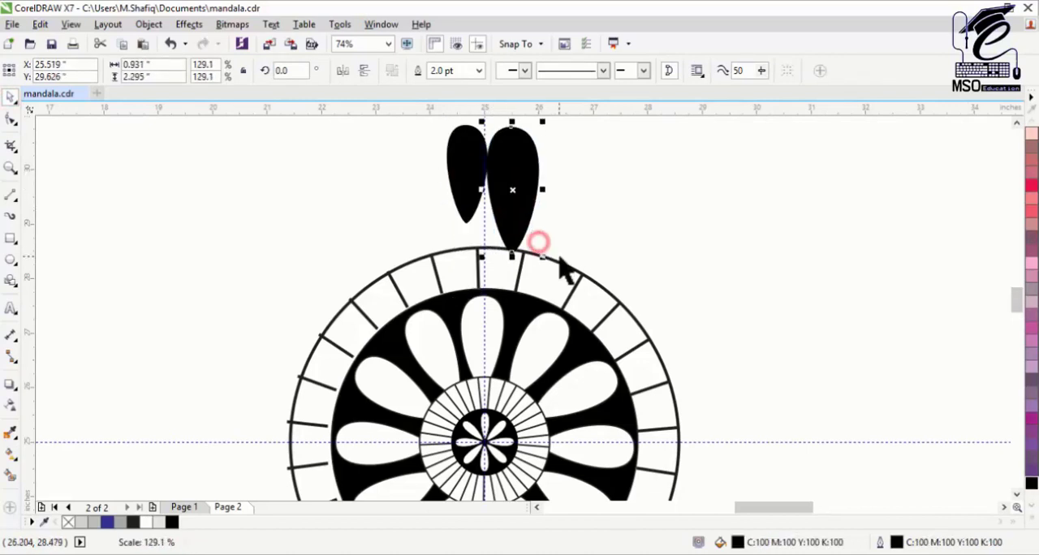
Step: Fill the larger petal white and fit the smaller black petal inside it, near its pointed end
{"action": "left_click", "coordinate": [1033, 517]}
{"action": "left_click", "coordinate": [975, 268]}
{"action": "left_click_drag", "start_coordinate": [469, 173], "coordinate": [512, 190]}
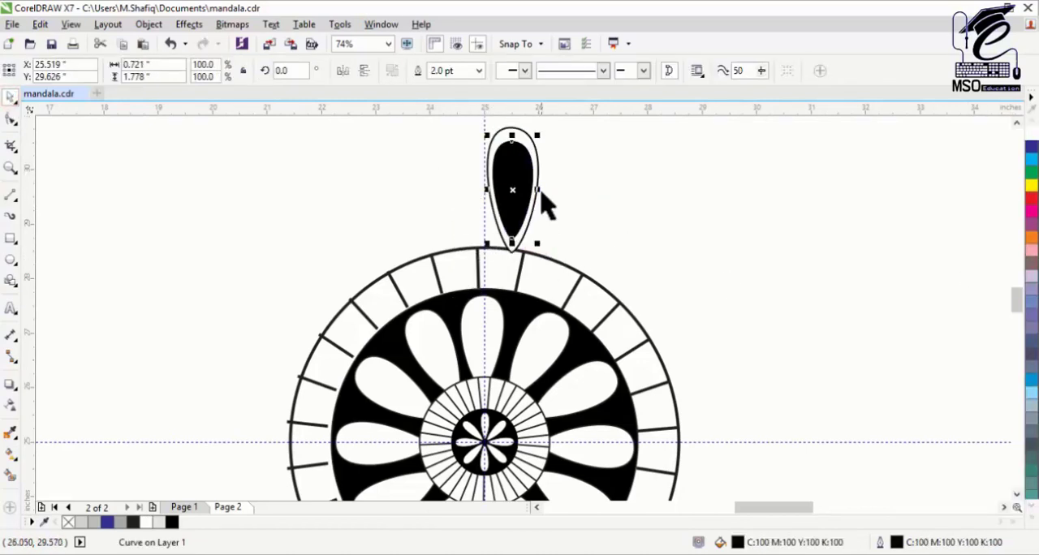
{"action": "left_click", "coordinate": [527, 139]}
{"action": "left_click", "coordinate": [10, 118]}
{"action": "left_click_drag", "start_coordinate": [528, 244], "coordinate": [538, 254]}
{"action": "left_click", "coordinate": [10, 97]}
{"action": "left_click_drag", "start_coordinate": [506, 174], "coordinate": [485, 247]}
{"action": "left_click", "coordinate": [535, 147], "text": "shift"}
{"action": "left_click_drag", "start_coordinate": [485, 234], "coordinate": [493, 276]}
{"action": "key", "text": "ctrl+z"}
{"action": "key", "text": "ctrl+z"}
{"action": "key", "text": "ctrl+u"}
Step: Nudge the black petal up inside the white one, group both, and move the group down over the outer circle at the vertical guideline
{"action": "left_click_drag", "start_coordinate": [521, 180], "coordinate": [521, 174]}
{"action": "left_click_drag", "start_coordinate": [441, 125], "coordinate": [594, 258]}
{"action": "key", "text": "ctrl+g"}
{"action": "left_click_drag", "start_coordinate": [525, 219], "coordinate": [489, 291]}
Step: Draw a circle around the mandala, centre it on the page, and enlarge it to about 8.803 inches in diameter
{"action": "left_click", "coordinate": [11, 260]}
{"action": "mouse_move", "coordinate": [334, 194]}
{"action": "left_mouse_down"}
{"action": "mouse_move", "coordinate": [539, 491]}
{"action": "mouse_move", "coordinate": [798, 475]}
{"action": "left_mouse_up"}
{"action": "left_click", "coordinate": [15, 173]}
{"action": "left_click", "coordinate": [56, 168]}
{"action": "left_click", "coordinate": [104, 71]}
{"action": "left_click", "coordinate": [10, 96]}
{"action": "left_click_drag", "start_coordinate": [631, 196], "coordinate": [591, 203]}
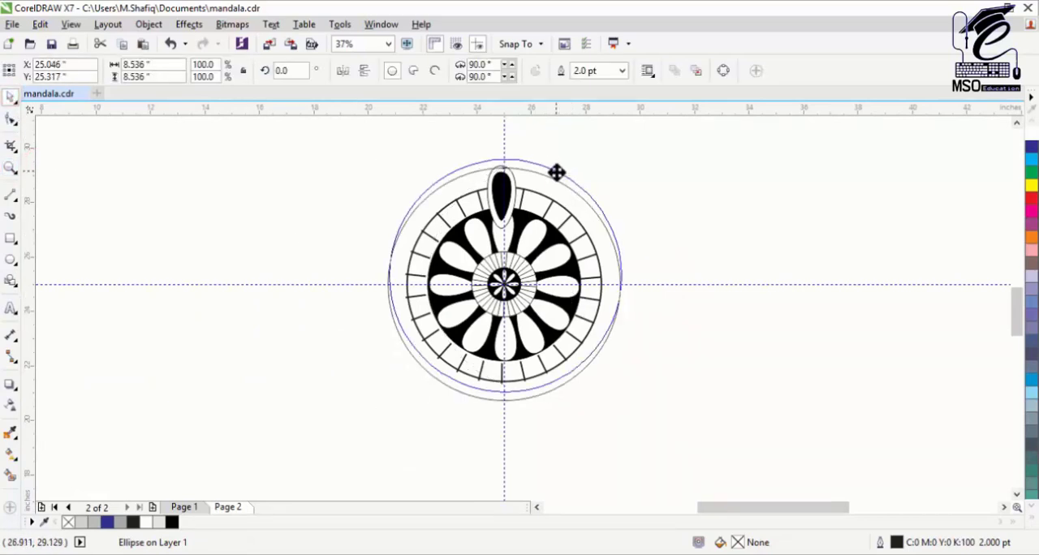
{"action": "left_click_drag", "start_coordinate": [557, 172], "coordinate": [556, 176]}
{"action": "key", "text": "p"}
{"action": "left_click_drag", "start_coordinate": [625, 405], "coordinate": [628, 408], "text": "shift"}
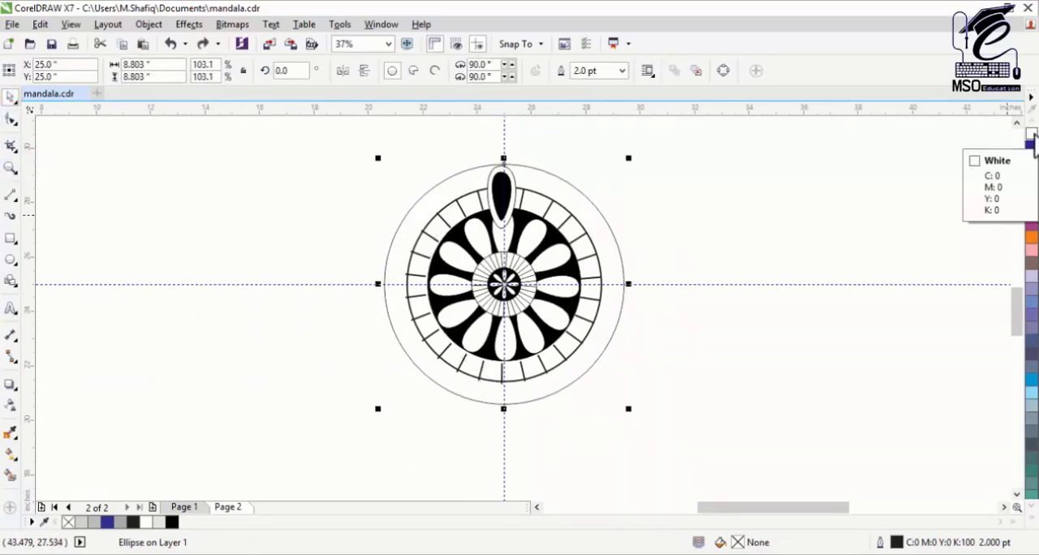
Step: Give the large circle a white outline and trim it with the mandala's outermost circle to leave a ring
{"action": "right_click", "coordinate": [1032, 134]}
{"action": "left_click", "coordinate": [534, 192], "text": "shift"}
{"action": "left_click", "coordinate": [441, 71]}
{"action": "left_click", "coordinate": [686, 216]}
Step: PowerClip the petal group inside the ring and open the ring's contents for editing
{"action": "left_click", "coordinate": [502, 184]}
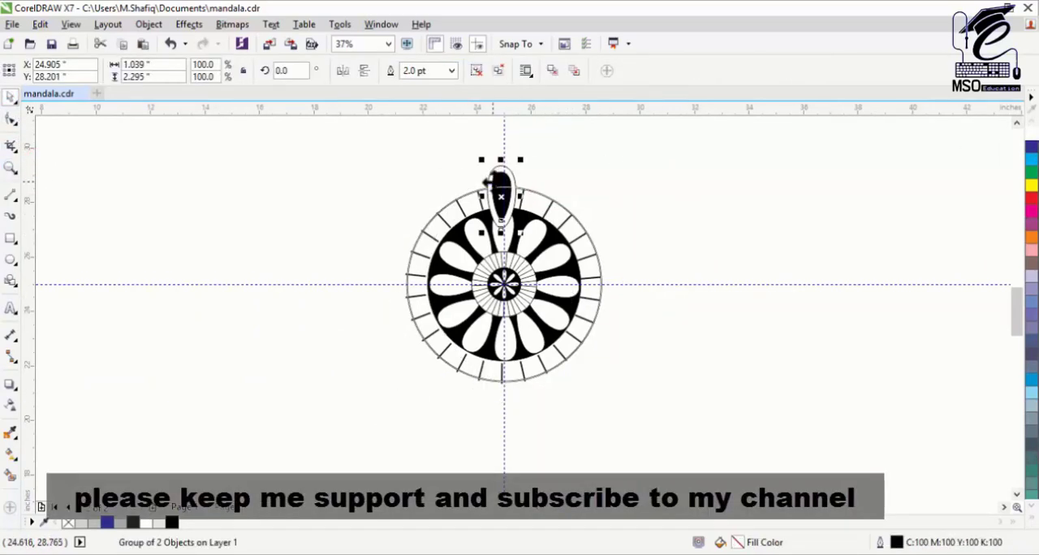
{"action": "right_click", "coordinate": [495, 183]}
{"action": "left_click", "coordinate": [528, 191]}
{"action": "left_click", "coordinate": [526, 179]}
{"action": "right_click", "coordinate": [512, 175]}
{"action": "left_click", "coordinate": [536, 154]}
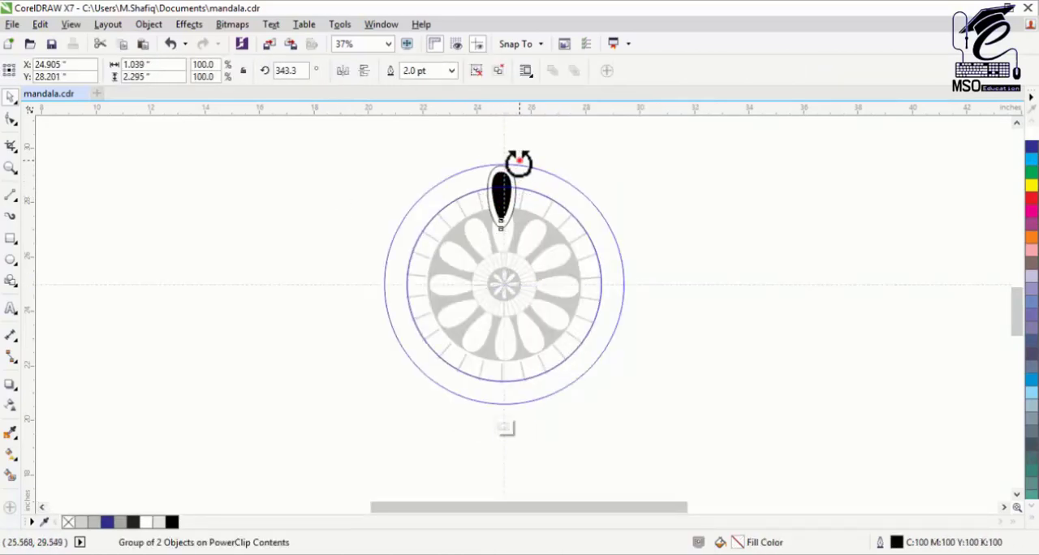
Step: Fill the ring with evenly rotated copies of the petal group around the mandala's centre, and finish editing the PowerClip
{"action": "left_click_drag", "start_coordinate": [495, 422], "coordinate": [496, 422]}
{"action": "right_click", "coordinate": [496, 421]}
{"action": "left_click", "coordinate": [512, 183], "text": "shift"}
{"action": "left_click", "coordinate": [510, 184]}
{"action": "left_click_drag", "start_coordinate": [532, 158], "coordinate": [558, 177]}
{"action": "right_click", "coordinate": [558, 177]}
{"action": "key", "text": "ctrl+r"}
{"action": "key", "text": "ctrl+r"}
{"action": "key", "text": "ctrl+r"}
{"action": "key", "text": "ctrl+r"}
{"action": "key", "text": "ctrl+r"}
{"action": "key", "text": "ctrl+r"}
{"action": "key", "text": "ctrl+r"}
{"action": "key", "text": "ctrl+r"}
{"action": "key", "text": "ctrl+r"}
{"action": "right_click", "coordinate": [521, 182]}
{"action": "left_click", "coordinate": [544, 205]}
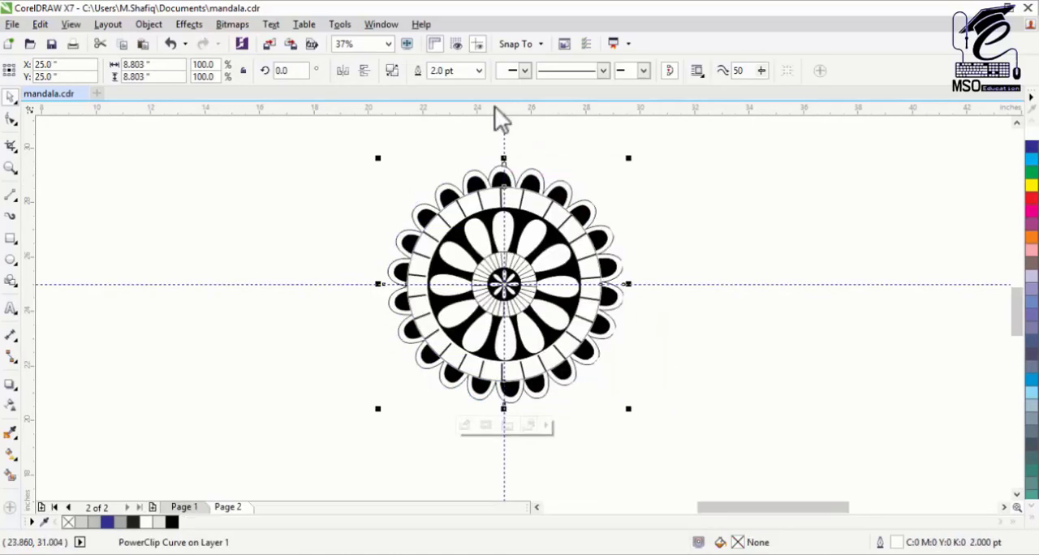
Step: Draw an open three-point Pen line from the vertical guideline above the mandala down to the petal left of its top
{"action": "key", "text": "F3"}
{"action": "left_click", "coordinate": [350, 203]}
{"action": "left_click", "coordinate": [10, 167]}
{"action": "left_click_drag", "start_coordinate": [373, 151], "coordinate": [677, 417]}
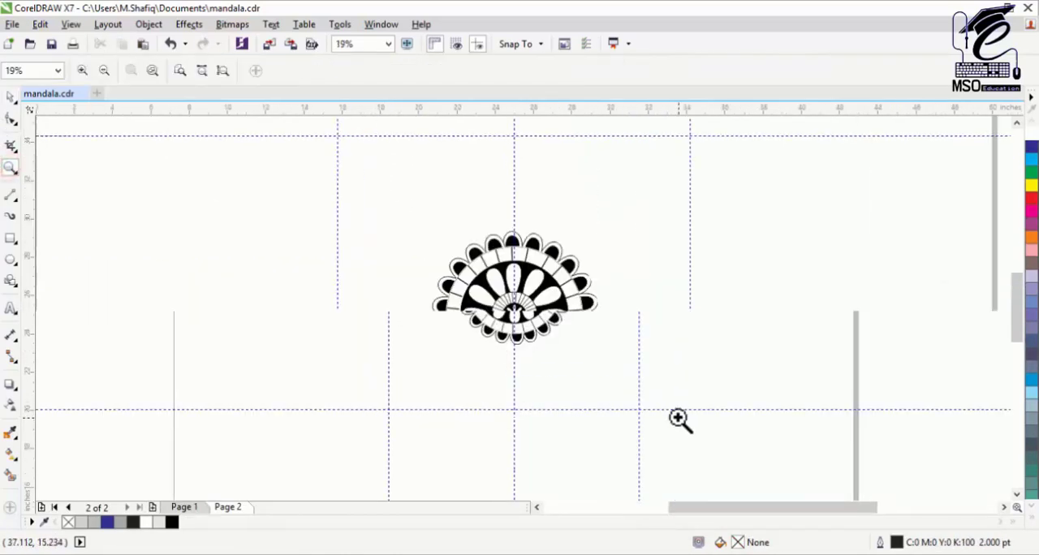
{"action": "left_click", "coordinate": [15, 198]}
{"action": "left_click", "coordinate": [61, 244]}
{"action": "left_click", "coordinate": [492, 212]}
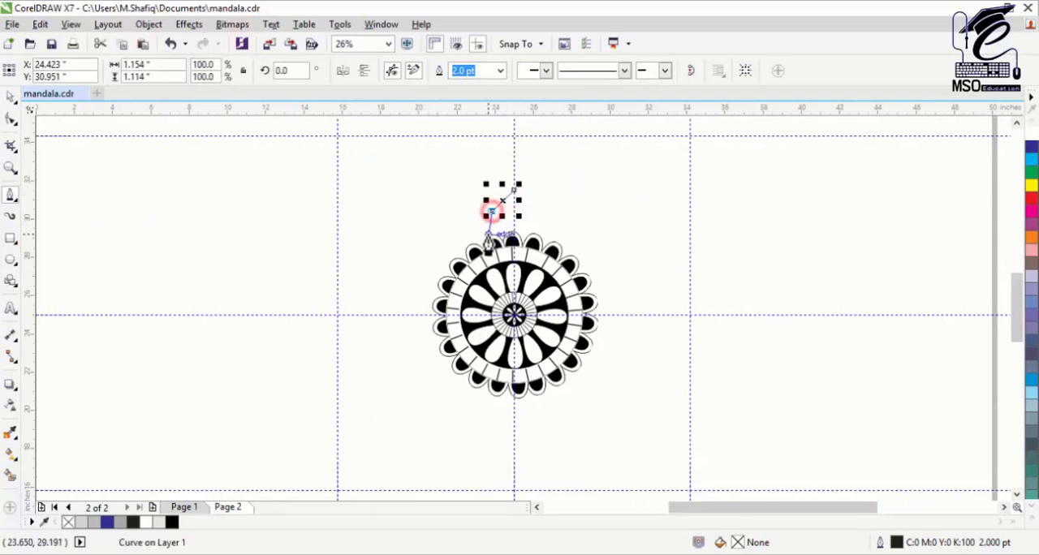
{"action": "left_click", "coordinate": [489, 234]}
Step: Convert both segments of the three-point line to curves
{"action": "left_click", "coordinate": [10, 168]}
{"action": "left_click_drag", "start_coordinate": [469, 174], "coordinate": [559, 288]}
{"action": "left_click", "coordinate": [11, 119]}
{"action": "right_click", "coordinate": [489, 186]}
{"action": "left_click", "coordinate": [527, 251]}
{"action": "left_click", "coordinate": [439, 319]}
{"action": "right_click", "coordinate": [439, 319]}
{"action": "left_click", "coordinate": [476, 383]}
Step: Adjust the curve's nodes and handles into half of a pointed onion-dome petal, about 1.57 by 2.81 inches
{"action": "left_click_drag", "start_coordinate": [448, 267], "coordinate": [423, 267]}
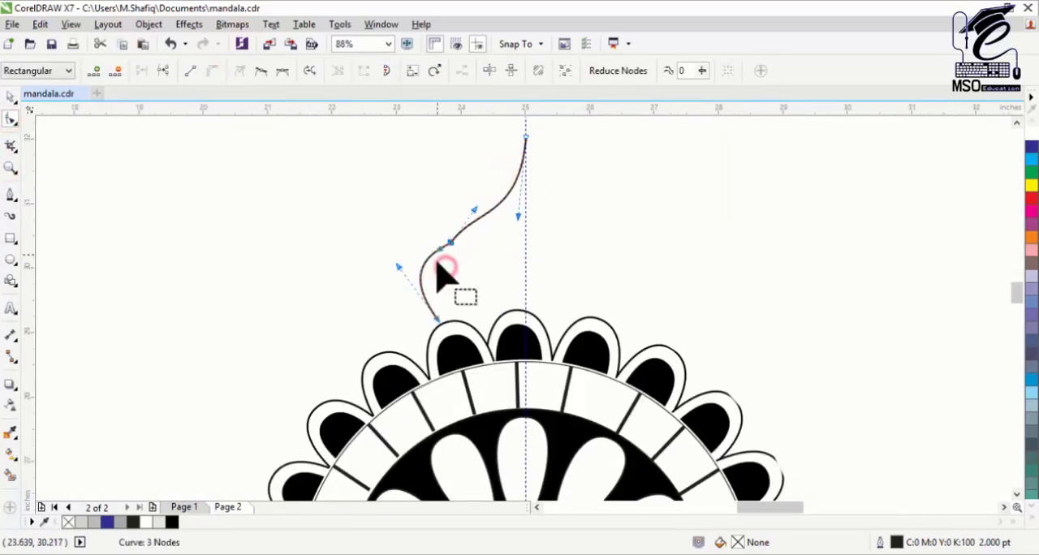
{"action": "left_click_drag", "start_coordinate": [476, 212], "coordinate": [481, 220]}
{"action": "left_click_drag", "start_coordinate": [398, 266], "coordinate": [412, 273]}
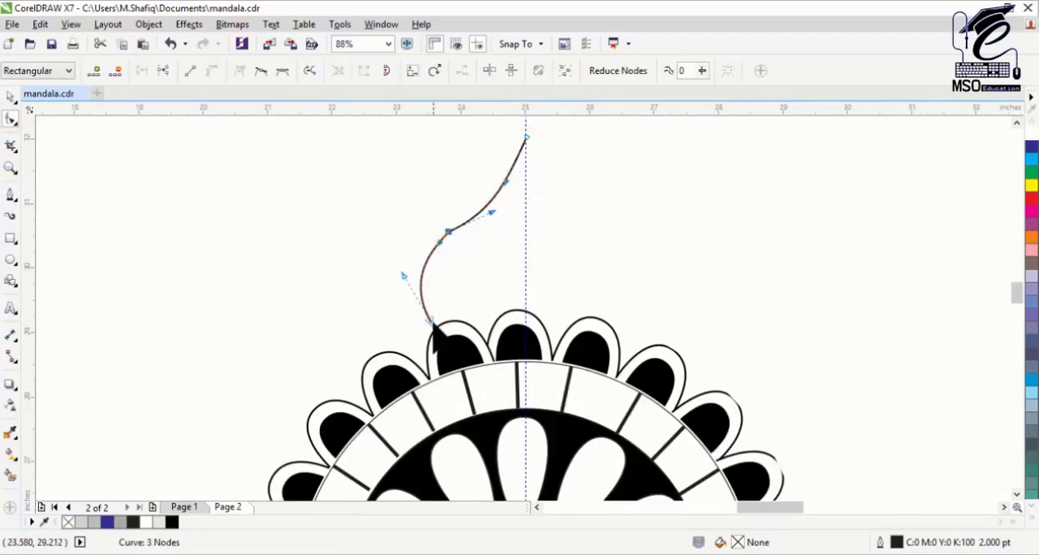
{"action": "left_click_drag", "start_coordinate": [433, 322], "coordinate": [438, 327]}
{"action": "left_click", "coordinate": [11, 97]}
{"action": "left_click", "coordinate": [11, 120]}
{"action": "left_click_drag", "start_coordinate": [505, 181], "coordinate": [518, 180]}
{"action": "left_click", "coordinate": [527, 137]}
Step: Mirror a copy of the half petal to the right, combine both halves, and join their top nodes
{"action": "left_click", "coordinate": [10, 96]}
{"action": "left_click", "coordinate": [451, 233]}
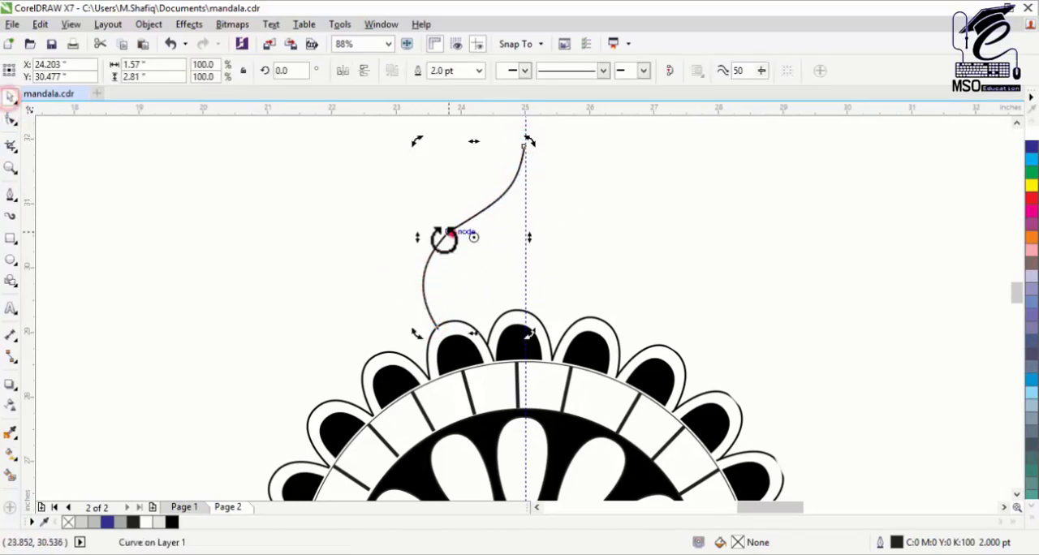
{"action": "left_click_drag", "start_coordinate": [526, 251], "coordinate": [528, 250]}
{"action": "left_click", "coordinate": [513, 182], "text": "shift"}
{"action": "key", "text": "ctrl+l"}
{"action": "left_click", "coordinate": [11, 119]}
{"action": "left_click_drag", "start_coordinate": [494, 133], "coordinate": [543, 170]}
{"action": "left_click", "coordinate": [139, 75]}
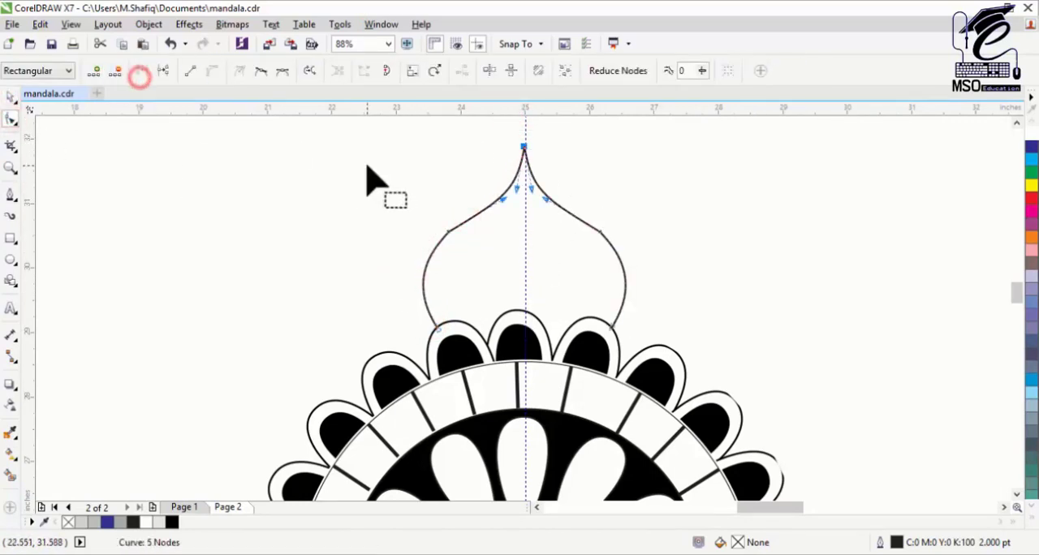
Step: Make an enlarged copy of the dome petal outline and fit it evenly around the original
{"action": "left_click", "coordinate": [10, 97]}
{"action": "left_click_drag", "start_coordinate": [627, 140], "coordinate": [661, 144]}
{"action": "right_click", "coordinate": [661, 144]}
{"action": "left_click_drag", "start_coordinate": [664, 297], "coordinate": [648, 298]}
{"action": "left_click", "coordinate": [609, 216]}
{"action": "left_click", "coordinate": [559, 269]}
{"action": "left_click_drag", "start_coordinate": [525, 202], "coordinate": [525, 211]}
Step: Set the outline width of both dome petal curves to 4.0 pt
{"action": "left_click", "coordinate": [589, 214]}
{"action": "left_click", "coordinate": [563, 258]}
{"action": "left_click", "coordinate": [546, 263], "text": "shift"}
{"action": "left_click", "coordinate": [638, 72]}
{"action": "left_click", "coordinate": [611, 183]}
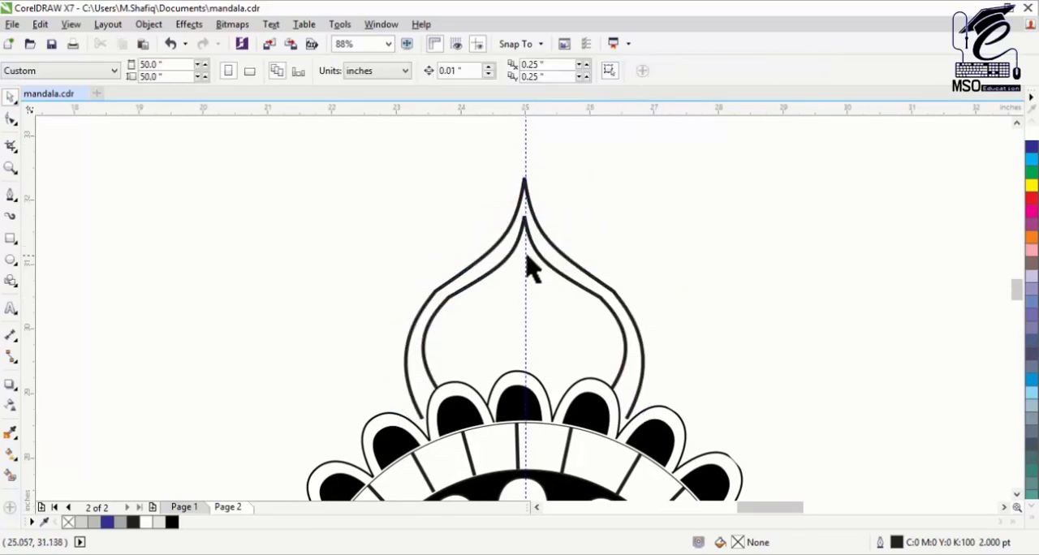
Step: Pull the outer dome curve's lower ends inward and adjust its sides to run parallel to the inner curve
{"action": "left_click", "coordinate": [497, 245]}
{"action": "left_click", "coordinate": [10, 119]}
{"action": "left_click_drag", "start_coordinate": [422, 419], "coordinate": [431, 412]}
{"action": "left_click_drag", "start_coordinate": [627, 418], "coordinate": [619, 415]}
{"action": "left_click_drag", "start_coordinate": [654, 349], "coordinate": [667, 347]}
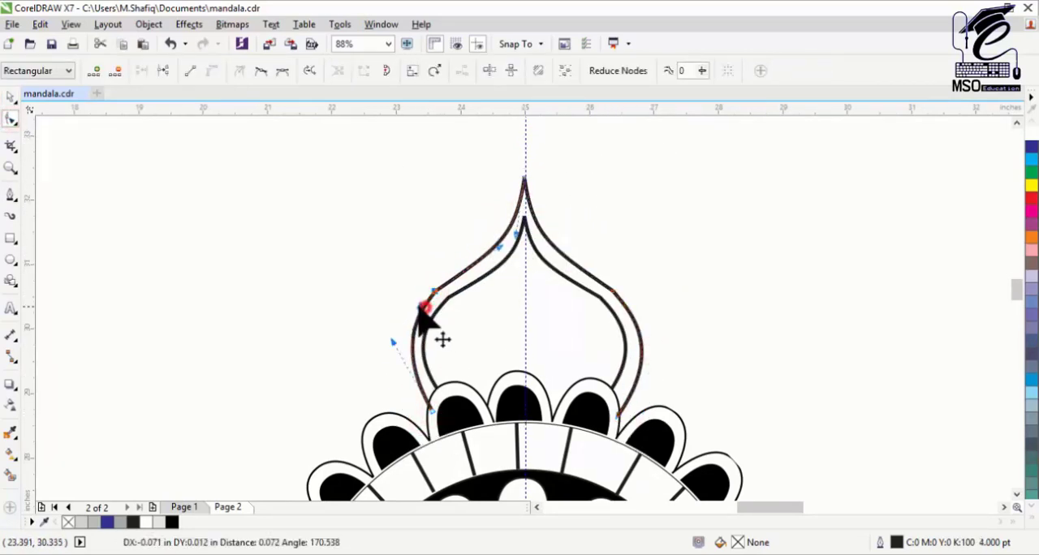
{"action": "left_click_drag", "start_coordinate": [422, 307], "coordinate": [418, 307]}
Step: Try to combine the inner and outer dome curves into a single object
{"action": "left_click", "coordinate": [614, 378]}
{"action": "left_click", "coordinate": [601, 298]}
{"action": "key", "text": "space"}
{"action": "left_click", "coordinate": [524, 186], "text": "shift"}
{"action": "key", "text": "ctrl+l"}
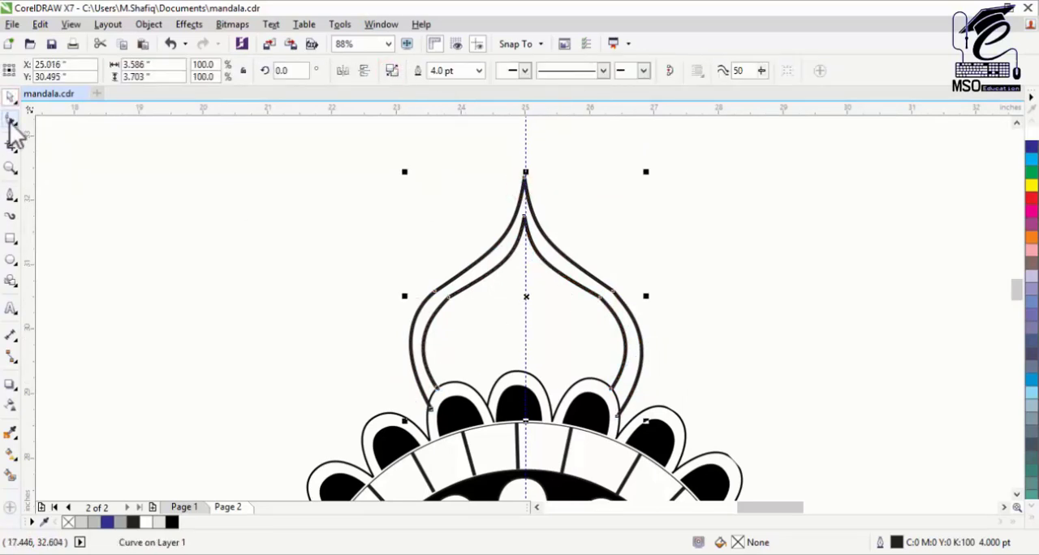
Step: Close the base of the outer dome curve with Pen segments between its two lower ends
{"action": "left_click", "coordinate": [12, 197]}
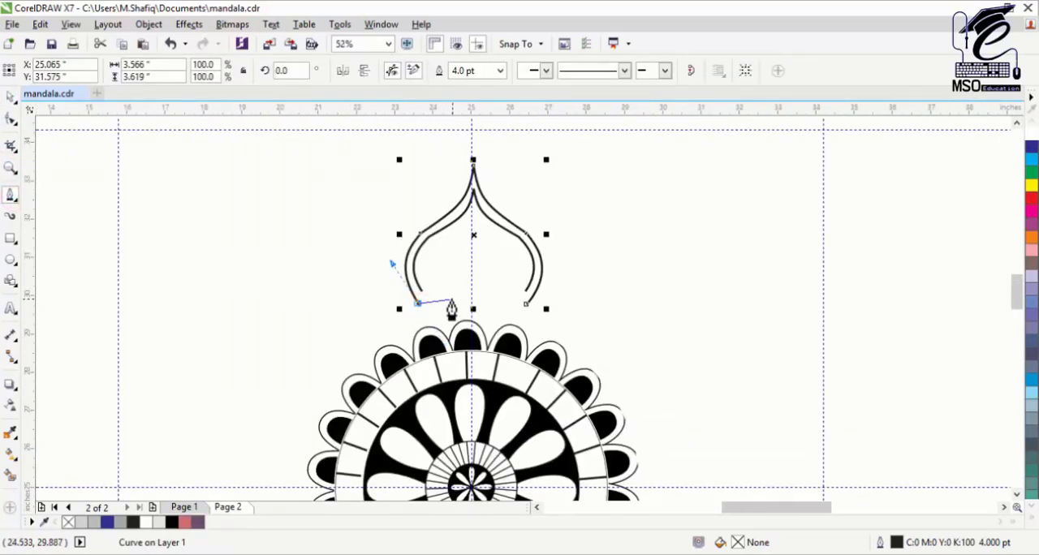
{"action": "left_click", "coordinate": [11, 120]}
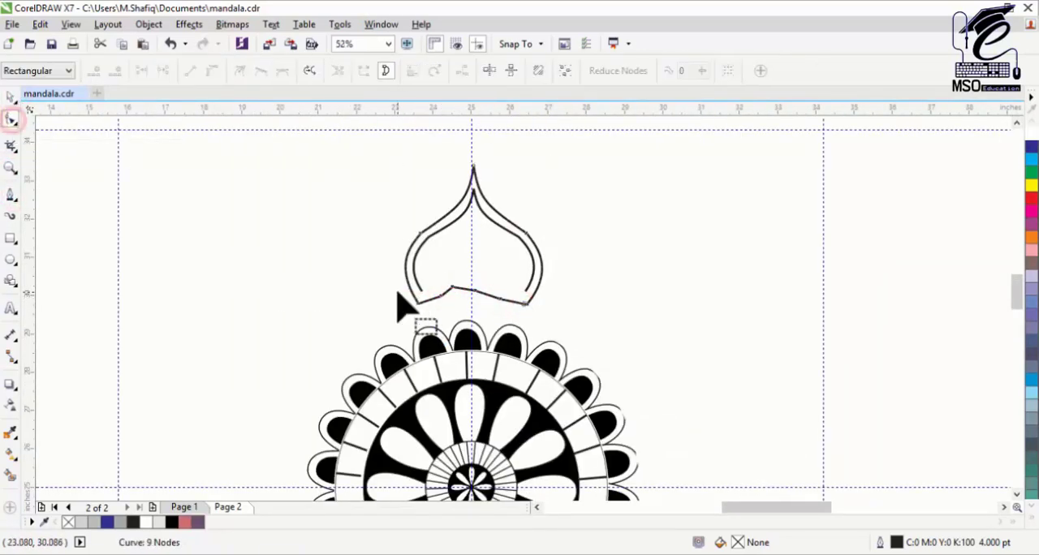
{"action": "left_click", "coordinate": [11, 97]}
Step: Fill the closed outer dome shape white
{"action": "left_click", "coordinate": [1030, 518]}
{"action": "left_click", "coordinate": [1018, 213]}
{"action": "key", "text": "ctrl+z"}
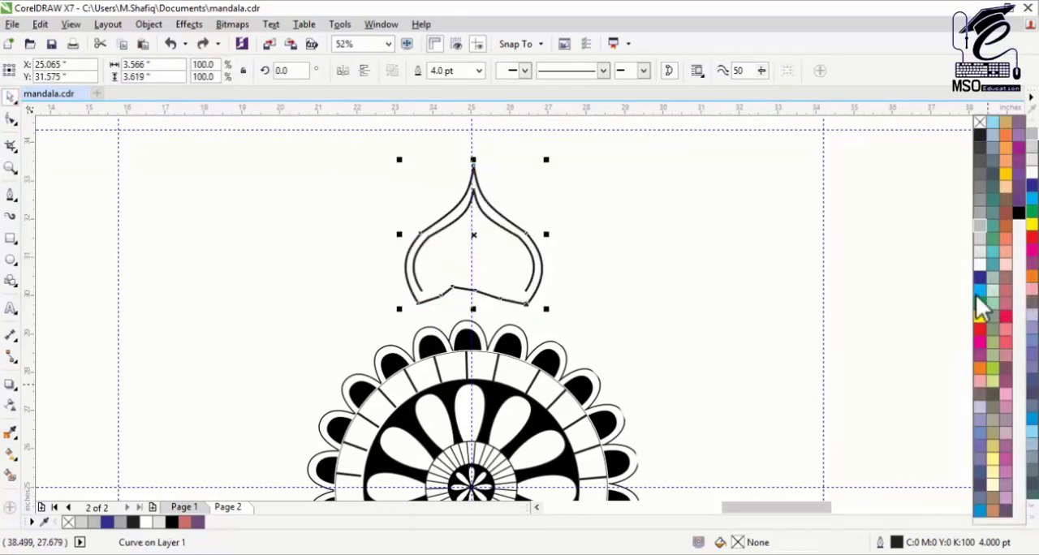
{"action": "left_click", "coordinate": [980, 264]}
{"action": "left_click", "coordinate": [10, 119]}
{"action": "left_click", "coordinate": [11, 97]}
Step: Group the inner and outer dome outlines and move the group down so its base sits behind the mandala's top petals
{"action": "left_click", "coordinate": [636, 210]}
{"action": "left_click_drag", "start_coordinate": [565, 179], "coordinate": [400, 298]}
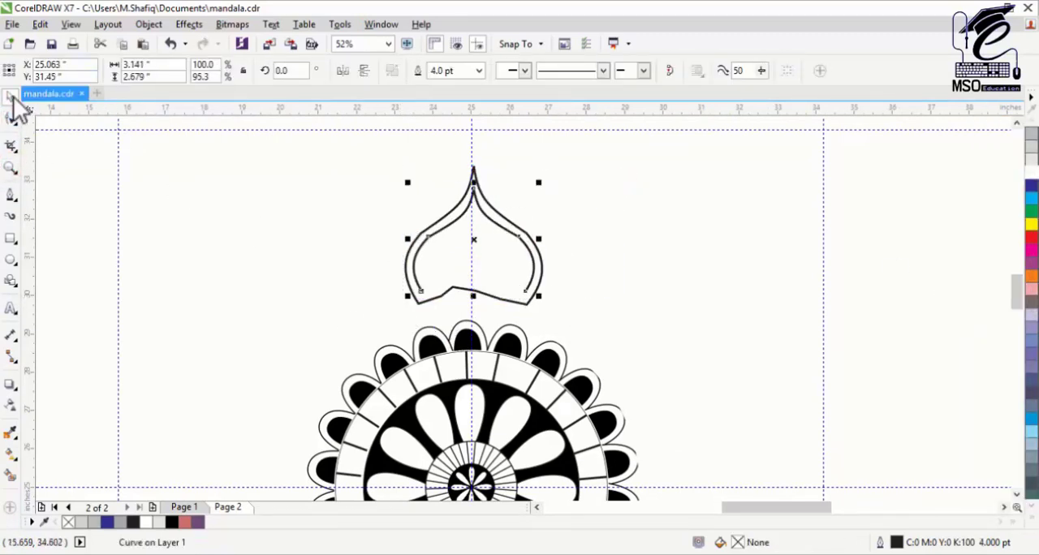
{"action": "left_click_drag", "start_coordinate": [638, 155], "coordinate": [369, 331]}
{"action": "key", "text": "ctrl+g"}
{"action": "left_click_drag", "start_coordinate": [476, 254], "coordinate": [473, 286]}
{"action": "left_click", "coordinate": [580, 281]}
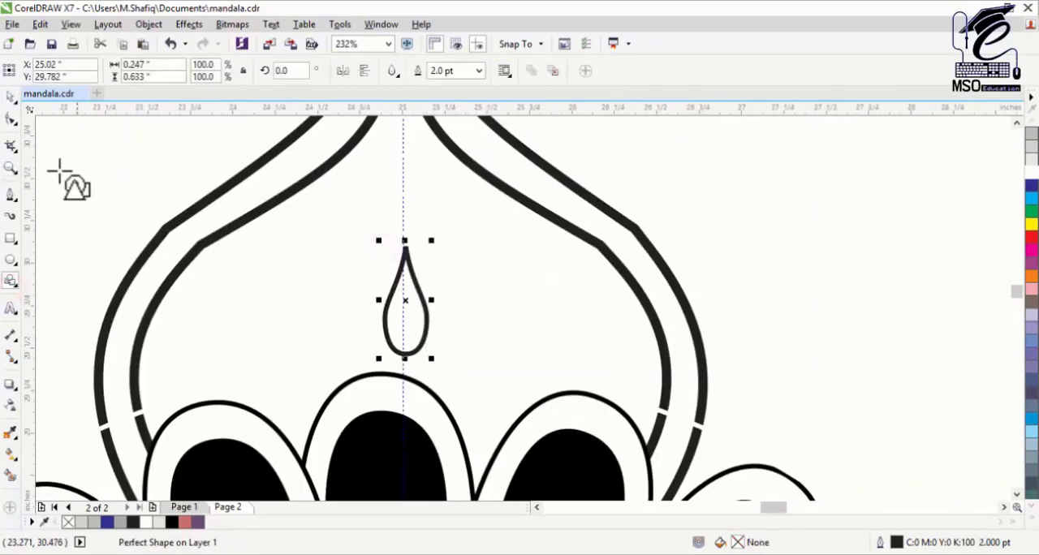
Step: Turn a small ellipse inside the dome petal into a curve and reshape it into a slim, tall sliver
{"action": "key", "text": "ctrl+q"}
{"action": "key", "text": "F10"}
{"action": "left_click_drag", "start_coordinate": [406, 248], "coordinate": [394, 242]}
{"action": "left_click", "coordinate": [10, 98]}
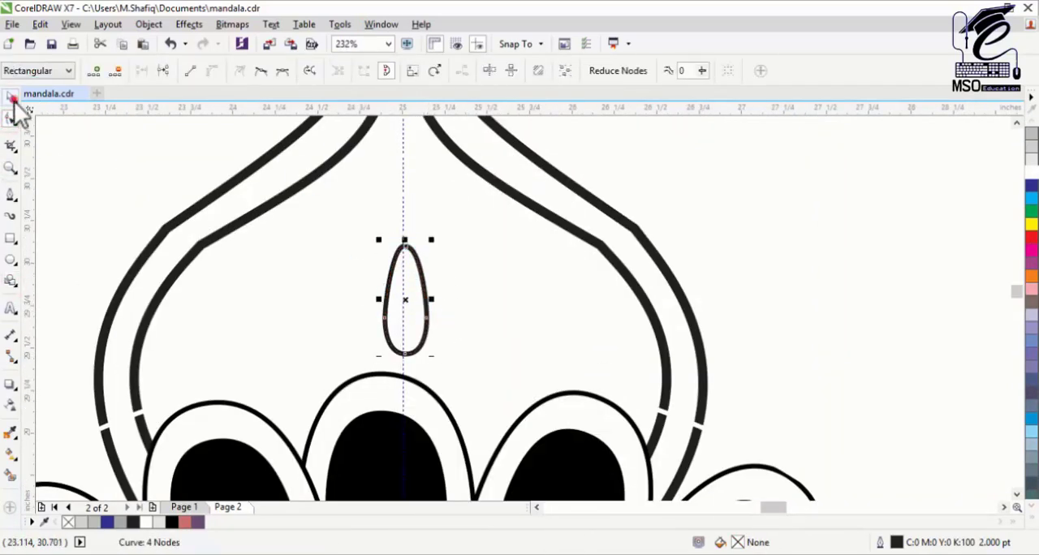
{"action": "left_click_drag", "start_coordinate": [431, 298], "coordinate": [417, 298]}
{"action": "left_click_drag", "start_coordinate": [409, 241], "coordinate": [411, 212]}
Step: Fill the sliver black, remove its outline, and move it slightly up
{"action": "left_click", "coordinate": [1032, 518]}
{"action": "left_click", "coordinate": [1019, 212]}
{"action": "right_click", "coordinate": [980, 122]}
{"action": "mouse_move", "coordinate": [408, 304]}
{"action": "left_mouse_down"}
{"action": "mouse_move", "coordinate": [387, 315]}
{"action": "mouse_move", "coordinate": [409, 289]}
{"action": "left_mouse_up"}
Step: Copy the black sliver to the right, tilt the copy outward, shorten it, and set it above the scalloped petals
{"action": "left_click", "coordinate": [10, 168]}
{"action": "left_click_drag", "start_coordinate": [338, 183], "coordinate": [427, 387]}
{"action": "left_click", "coordinate": [12, 170]}
{"action": "key", "text": "F3"}
{"action": "left_click", "coordinate": [11, 98]}
{"action": "left_click_drag", "start_coordinate": [397, 293], "coordinate": [450, 323]}
{"action": "left_click", "coordinate": [450, 323]}
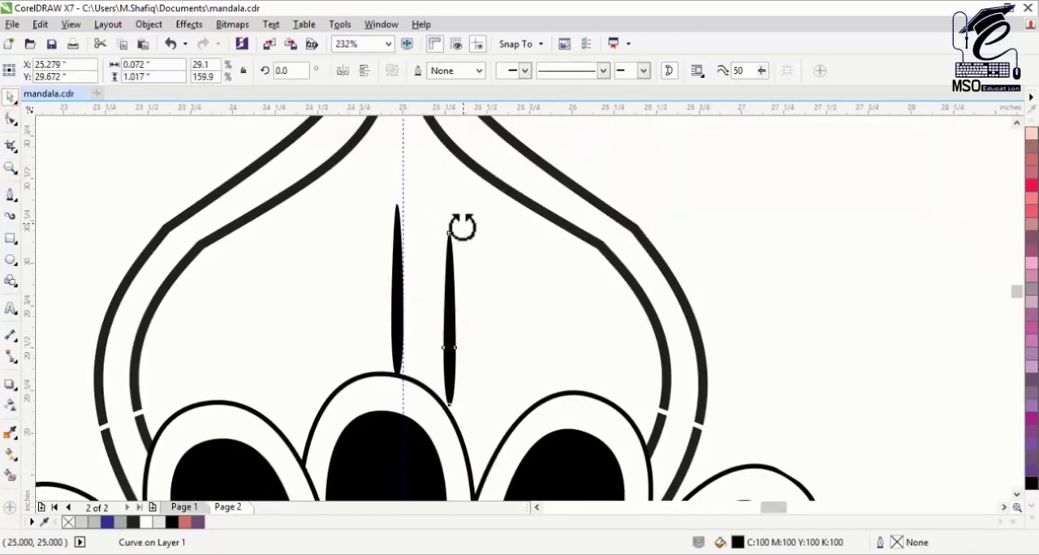
{"action": "left_click_drag", "start_coordinate": [462, 227], "coordinate": [532, 248]}
{"action": "left_click", "coordinate": [492, 320]}
{"action": "left_click_drag", "start_coordinate": [532, 244], "coordinate": [512, 293]}
{"action": "left_click_drag", "start_coordinate": [474, 359], "coordinate": [472, 363]}
Step: Mirror a copy of the tilted sliver to the left of the central one, and group all three slivers
{"action": "left_click", "coordinate": [343, 70]}
{"action": "left_click_drag", "start_coordinate": [347, 356], "coordinate": [297, 356]}
{"action": "left_click", "coordinate": [397, 325], "text": "shift"}
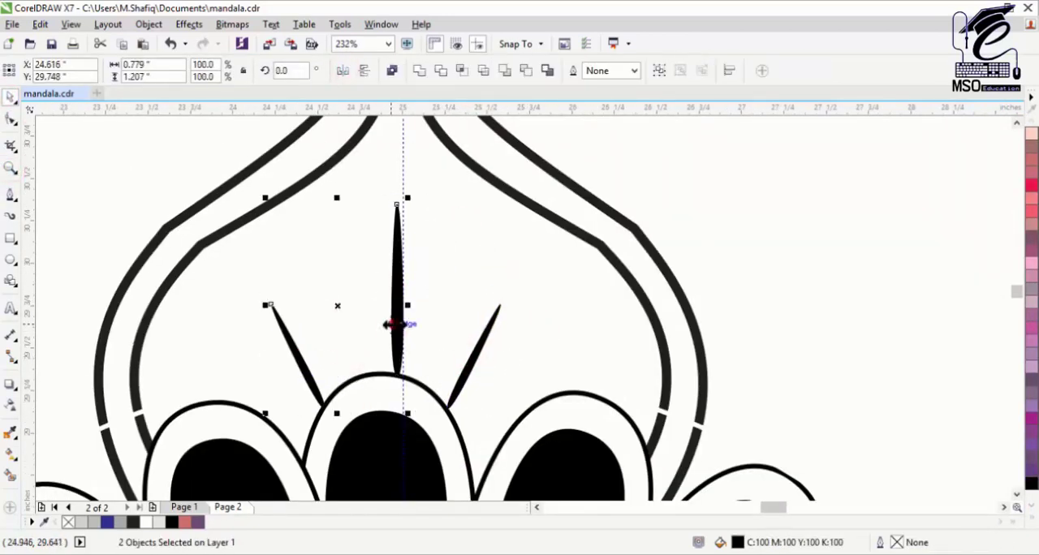
{"action": "left_click", "coordinate": [478, 345], "text": "shift"}
{"action": "key", "text": "ctrl+g"}
Step: Group the three slivers with the dome petal outlines
{"action": "left_click", "coordinate": [10, 168]}
{"action": "key", "text": "F3"}
{"action": "left_click_drag", "start_coordinate": [578, 248], "coordinate": [457, 339]}
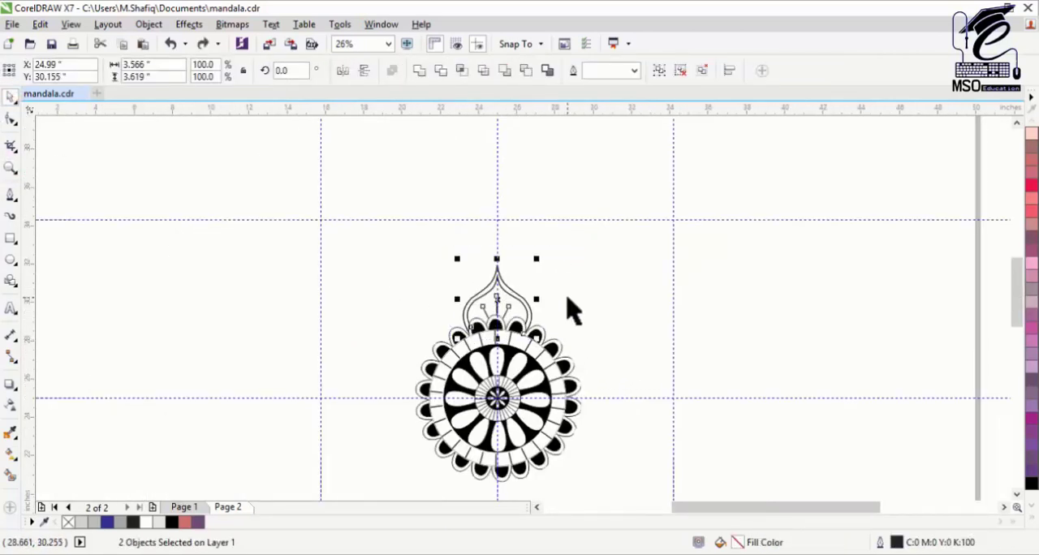
{"action": "key", "text": "ctrl+g"}
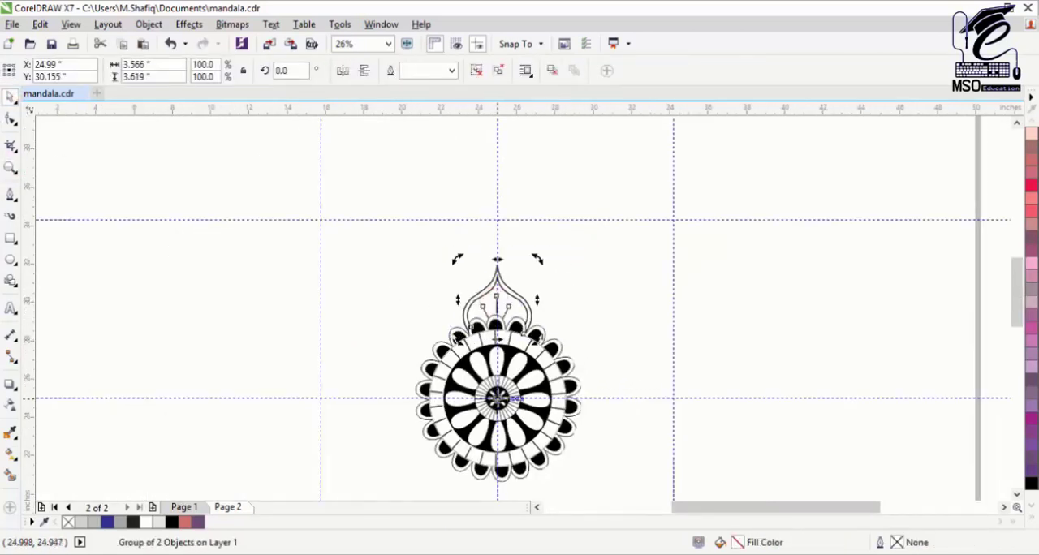
Step: Rotate copies of the dome petal group around the mandala's centre to make eight evenly spaced petals
{"action": "left_click_drag", "start_coordinate": [538, 266], "coordinate": [484, 461]}
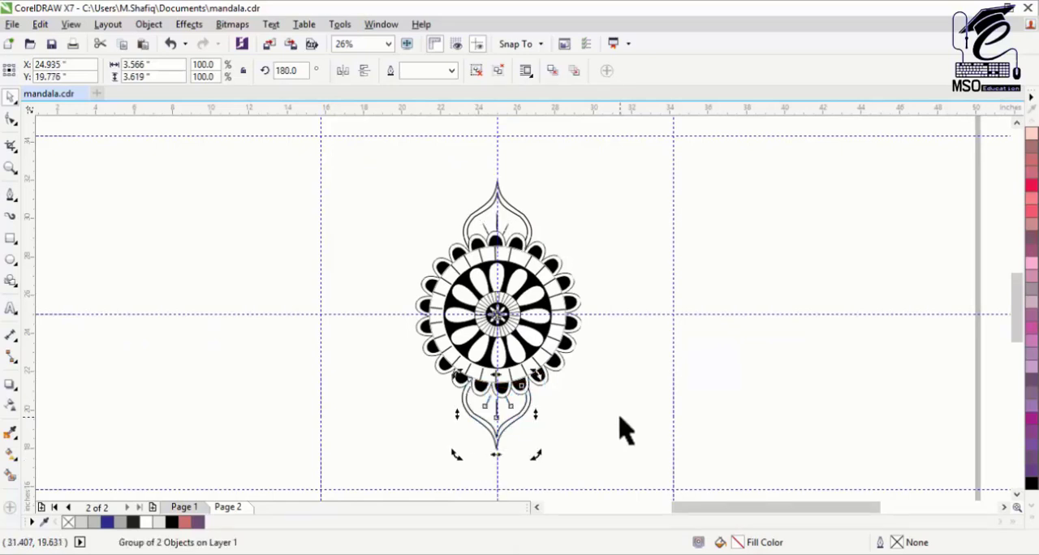
{"action": "left_click_drag", "start_coordinate": [538, 170], "coordinate": [615, 250]}
{"action": "key", "text": "ctrl+r"}
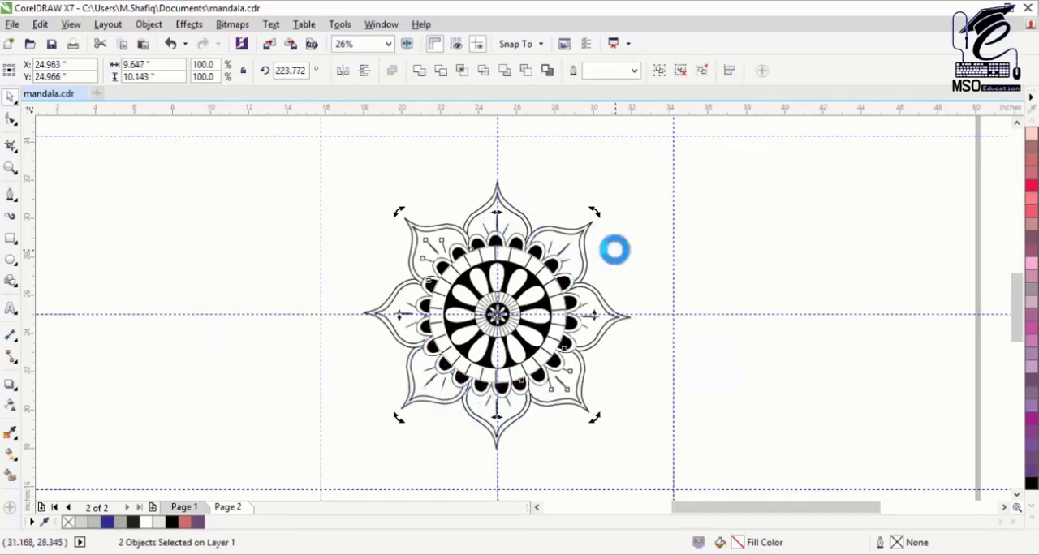
Step: Select all eight dome petals and rotate them together by about 22.134 degrees around the mandala's centre
{"action": "left_click", "coordinate": [557, 174]}
{"action": "left_click", "coordinate": [578, 375]}
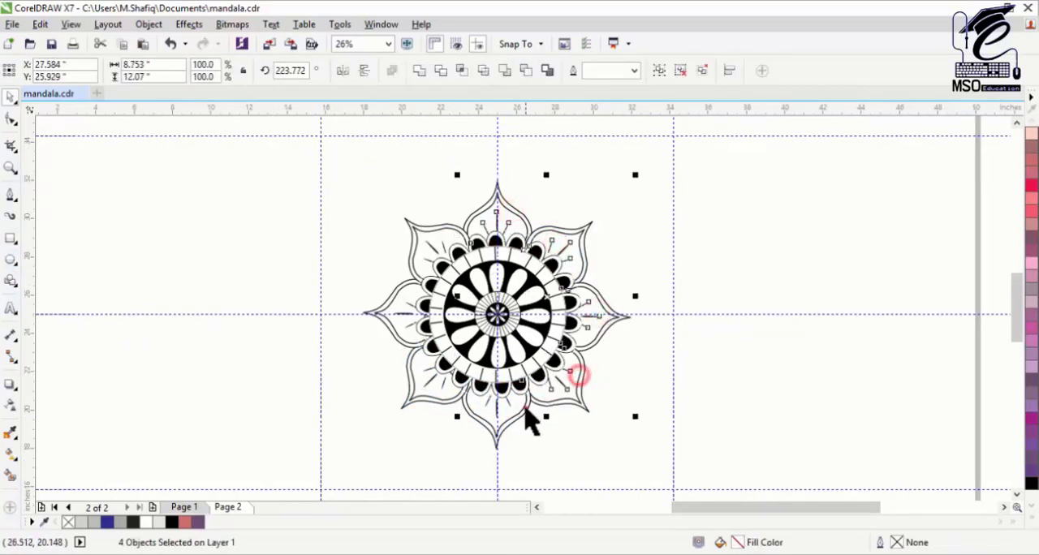
{"action": "left_click_drag", "start_coordinate": [637, 175], "coordinate": [674, 240]}
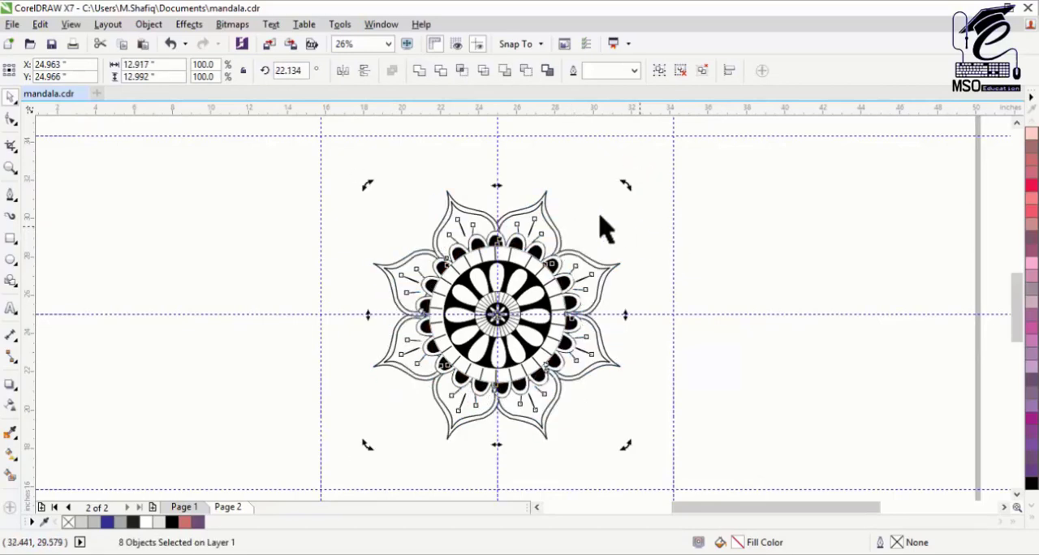
Step: Draw an ellipse about 2.585 by 2.569 inches behind the two top dome petals, between their tips, and fill it black
{"action": "left_click", "coordinate": [9, 261]}
{"action": "left_click_drag", "start_coordinate": [472, 208], "coordinate": [533, 256]}
{"action": "scroll", "coordinate": [492, 204], "scroll_direction": "up", "scroll_amount": 1}
{"action": "left_click_drag", "start_coordinate": [600, 342], "coordinate": [589, 342]}
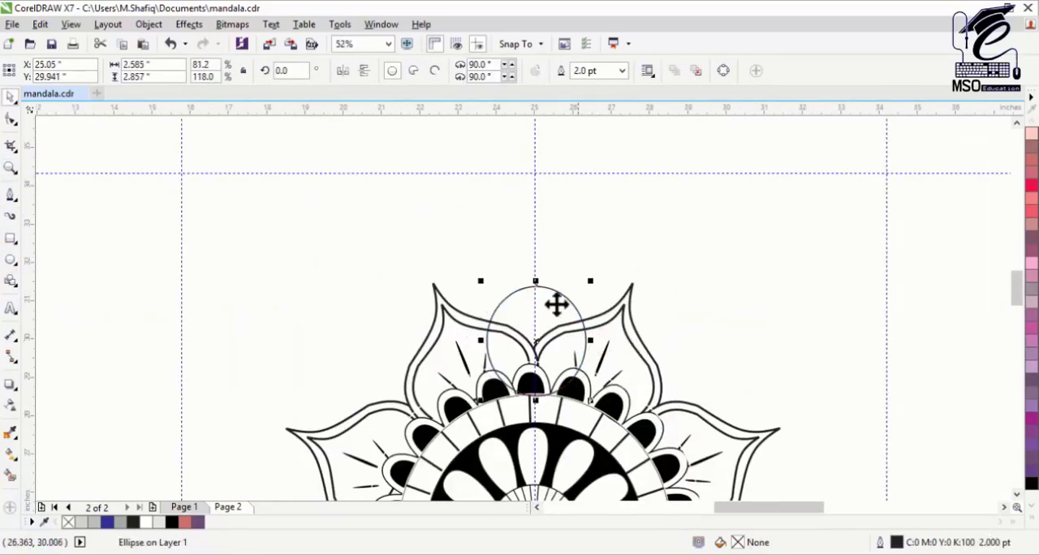
{"action": "left_click_drag", "start_coordinate": [536, 281], "coordinate": [536, 291]}
{"action": "left_click", "coordinate": [1031, 484]}
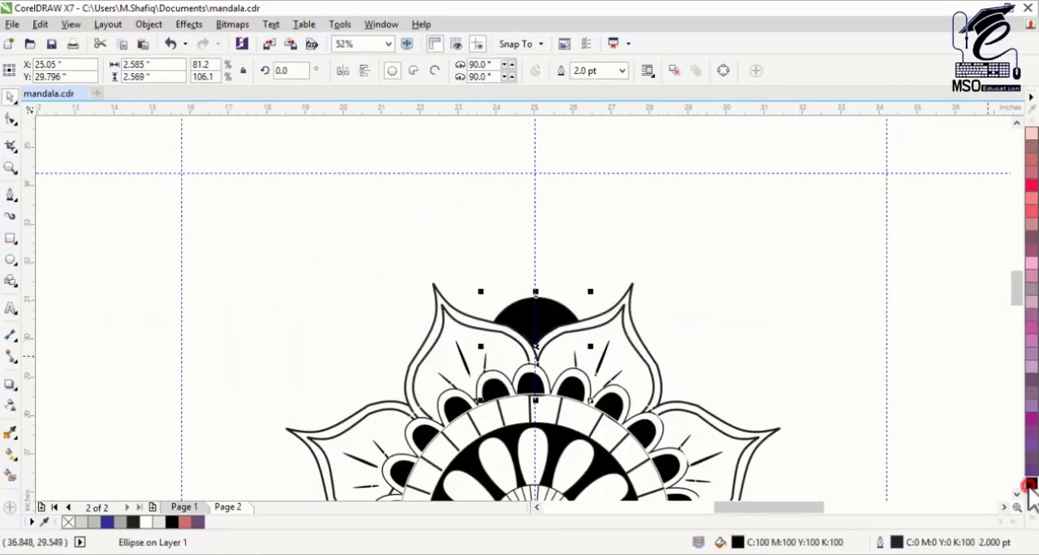
Step: Remove the black ellipse's outline and place a copy rotated 180 degrees around the mandala's centre on the opposite side
{"action": "left_click", "coordinate": [1029, 518]}
{"action": "left_click", "coordinate": [10, 97]}
{"action": "key", "text": "F3"}
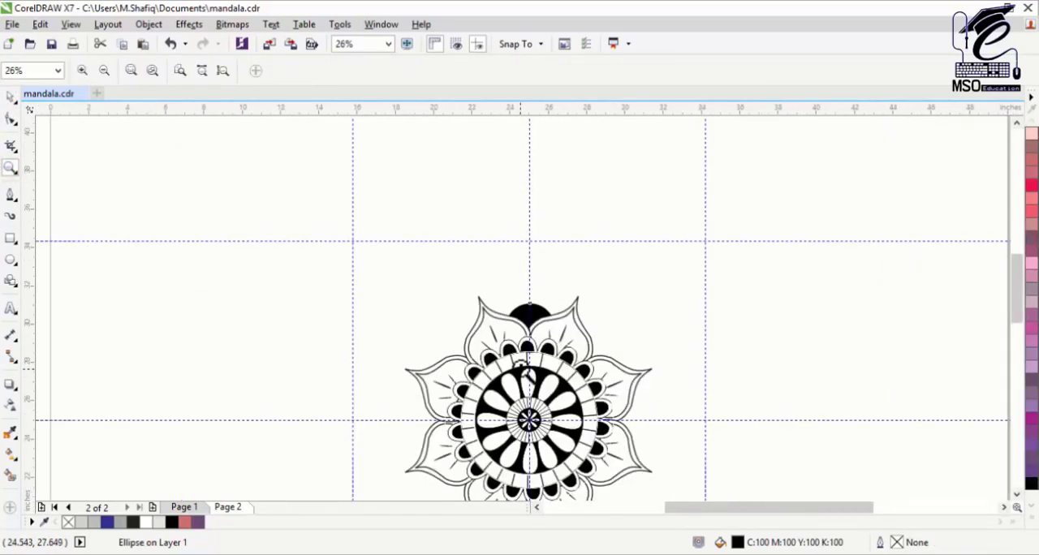
{"action": "left_click", "coordinate": [1017, 494]}
{"action": "left_click", "coordinate": [1018, 495]}
{"action": "left_click", "coordinate": [1018, 494]}
{"action": "left_click", "coordinate": [530, 210]}
{"action": "left_click_drag", "start_coordinate": [530, 211], "coordinate": [529, 299]}
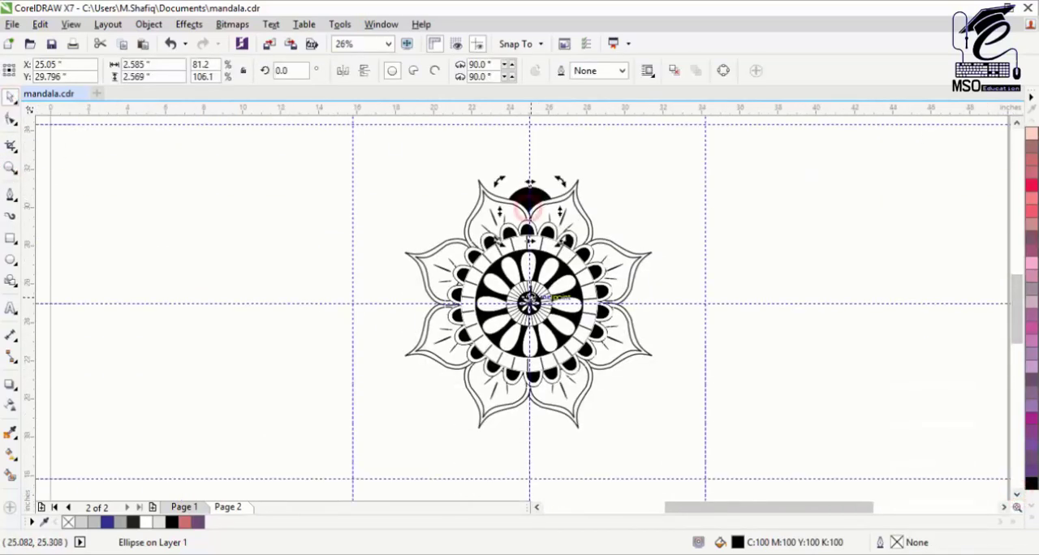
{"action": "left_click_drag", "start_coordinate": [497, 462], "coordinate": [497, 462]}
{"action": "right_click", "coordinate": [497, 462]}
Step: Rotate copies of the two opposite black ellipses around the mandala's centre in 45-degree steps to make eight evenly spaced ones
{"action": "left_click", "coordinate": [537, 192], "text": "shift"}
{"action": "left_click_drag", "start_coordinate": [564, 189], "coordinate": [636, 245]}
{"action": "right_click", "coordinate": [636, 245]}
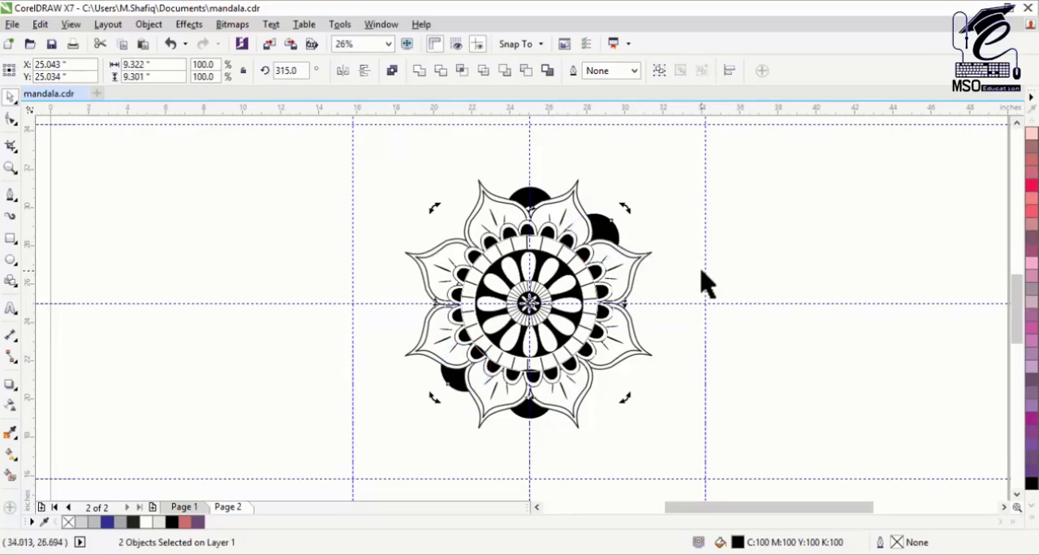
{"action": "key", "text": "ctrl+r"}
{"action": "key", "text": "ctrl+r"}
Step: Draw an ellipse about 3.539 by 2.952 inches over the top black one, with white fill and a 4.0 pt black outline, and send it back
{"action": "left_click", "coordinate": [530, 197]}
{"action": "left_click", "coordinate": [1032, 522]}
{"action": "left_click", "coordinate": [980, 269]}
{"action": "right_click", "coordinate": [1018, 214]}
{"action": "left_click", "coordinate": [622, 70]}
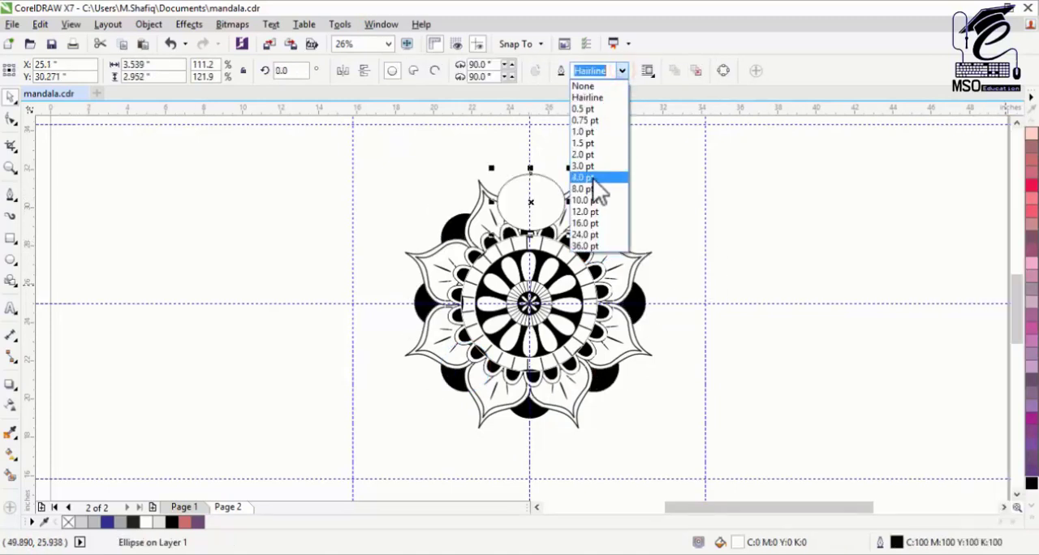
{"action": "left_click", "coordinate": [593, 178]}
{"action": "key", "text": "shift+Page_Down"}
Step: Move the outlined ellipse to the empty area right of the mandala and make a smaller concentric copy inside it
{"action": "left_click_drag", "start_coordinate": [531, 203], "coordinate": [591, 192]}
{"action": "left_click_drag", "start_coordinate": [746, 235], "coordinate": [738, 226]}
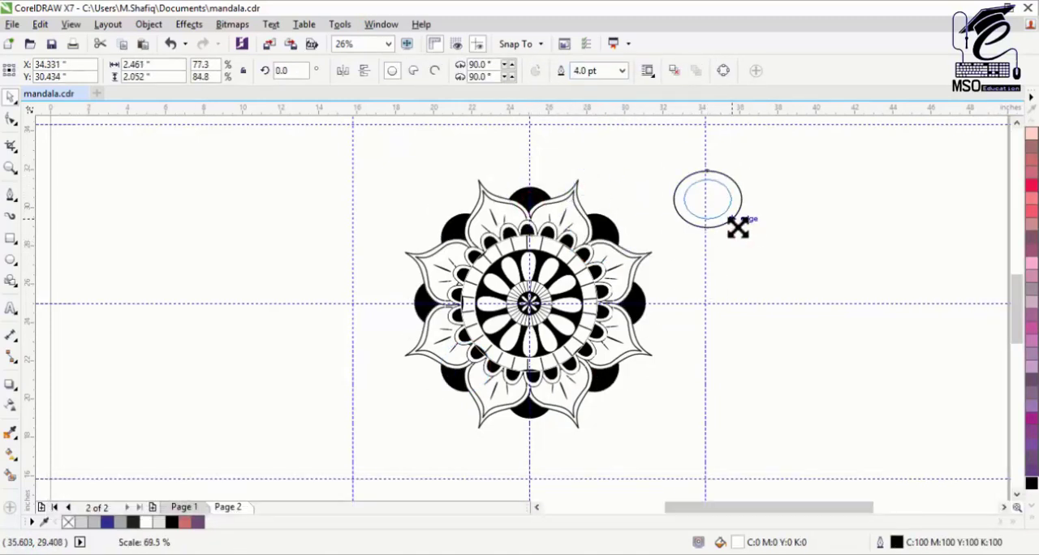
{"action": "right_click", "coordinate": [738, 227]}
Step: Draw a short 4.0 pt line joining the outer and inner ellipses, just right of their top
{"action": "left_click", "coordinate": [13, 198]}
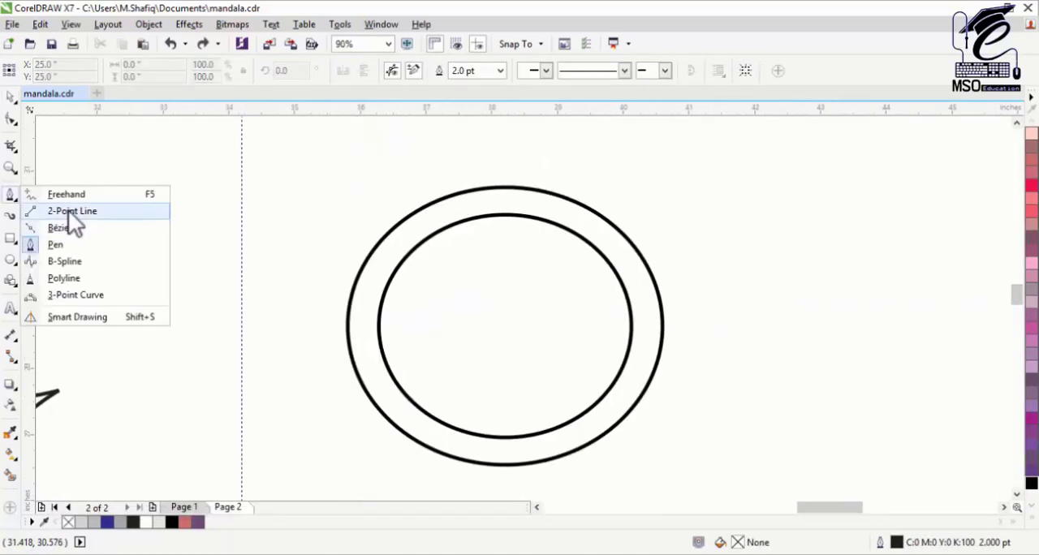
{"action": "left_click", "coordinate": [70, 212]}
{"action": "left_click_drag", "start_coordinate": [555, 194], "coordinate": [546, 221]}
{"action": "left_click", "coordinate": [521, 70]}
{"action": "left_click", "coordinate": [492, 180]}
Step: Try to rotate a copy of the short line by 15 degrees around the centre of the two ellipses
{"action": "key", "text": "space"}
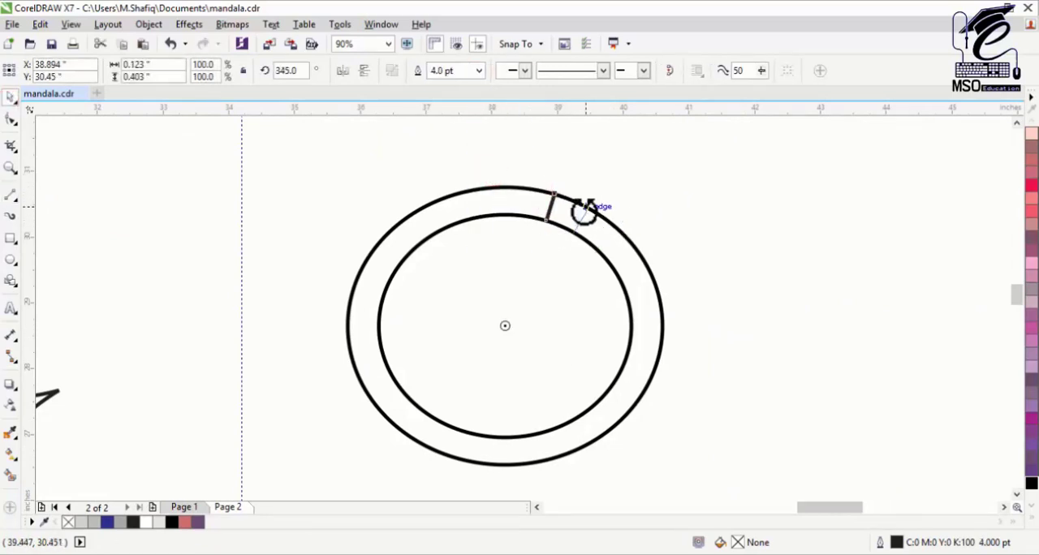
{"action": "key", "text": "ctrl+z"}
{"action": "key", "text": "ctrl+z"}
Step: Place a vertical and a horizontal guideline through the centre of the two concentric ellipses
{"action": "left_click", "coordinate": [597, 251]}
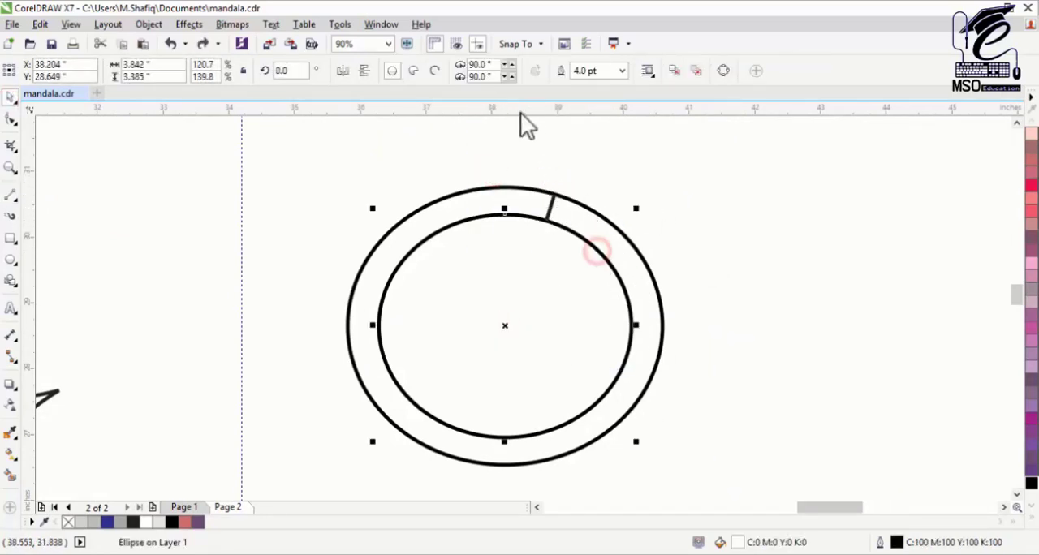
{"action": "left_click_drag", "start_coordinate": [520, 111], "coordinate": [507, 325]}
{"action": "left_click_drag", "start_coordinate": [28, 277], "coordinate": [506, 326]}
Step: Try to repeat the short line at even intervals around the oval ring
{"action": "left_click", "coordinate": [552, 208]}
{"action": "left_click", "coordinate": [551, 208]}
{"action": "left_click_drag", "start_coordinate": [561, 207], "coordinate": [557, 436]}
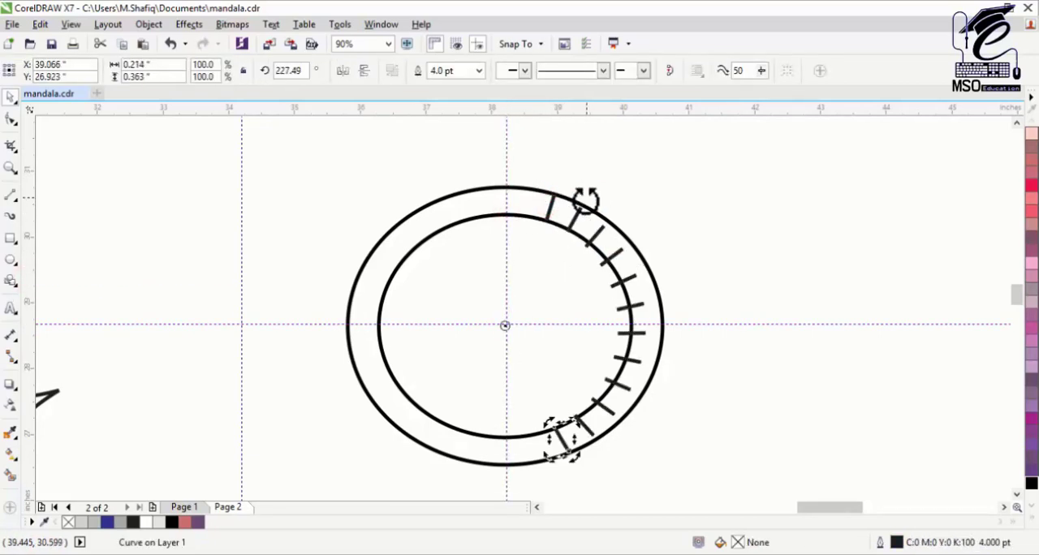
{"action": "key", "text": "ctrl+z"}
Step: Reshape the oval ring into two concentric circles, with the outer circle set to 3.8 by 3.8 inches
{"action": "left_click", "coordinate": [574, 231]}
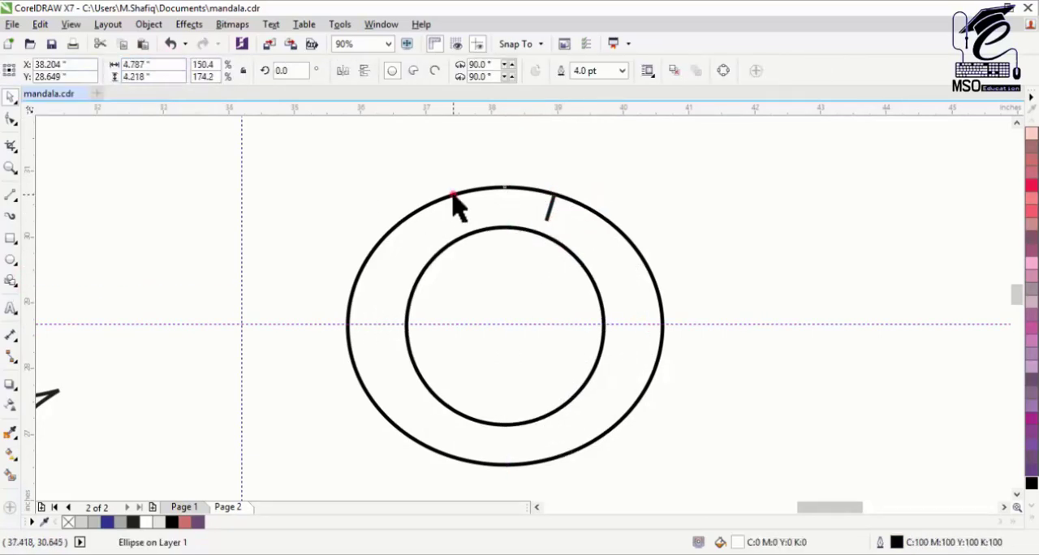
{"action": "left_click", "coordinate": [155, 64]}
{"action": "type", "text": "3.8"}
{"action": "key", "text": "Tab"}
{"action": "type", "text": "3.8"}
{"action": "key", "text": "Return"}
Step: Rotate copies of the short line all the way around between the two circles and group the finished ring
{"action": "left_click", "coordinate": [550, 202]}
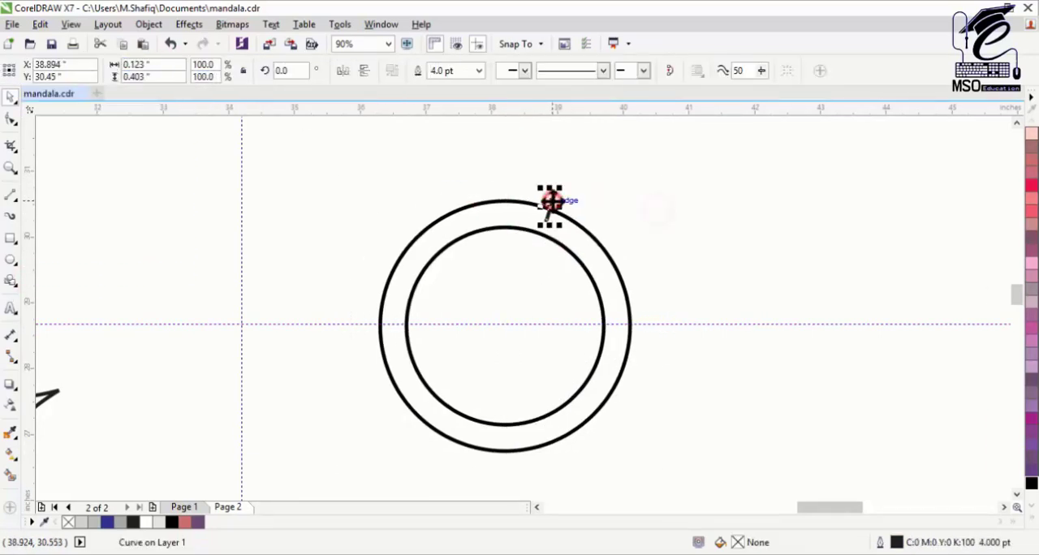
{"action": "key", "text": "ctrl+r"}
{"action": "key", "text": "ctrl+r"}
{"action": "key", "text": "ctrl+r"}
{"action": "key", "text": "ctrl+r"}
{"action": "key", "text": "ctrl+r"}
{"action": "key", "text": "ctrl+r"}
{"action": "key", "text": "ctrl+r"}
{"action": "key", "text": "ctrl+r"}
{"action": "key", "text": "ctrl+r"}
{"action": "key", "text": "ctrl+r"}
{"action": "key", "text": "ctrl+r"}
{"action": "key", "text": "ctrl+r"}
{"action": "key", "text": "ctrl+r"}
{"action": "key", "text": "ctrl+r"}
{"action": "key", "text": "ctrl+r"}
{"action": "key", "text": "ctrl+r"}
{"action": "key", "text": "ctrl+r"}
{"action": "key", "text": "ctrl+r"}
{"action": "key", "text": "ctrl+r"}
{"action": "key", "text": "ctrl+r"}
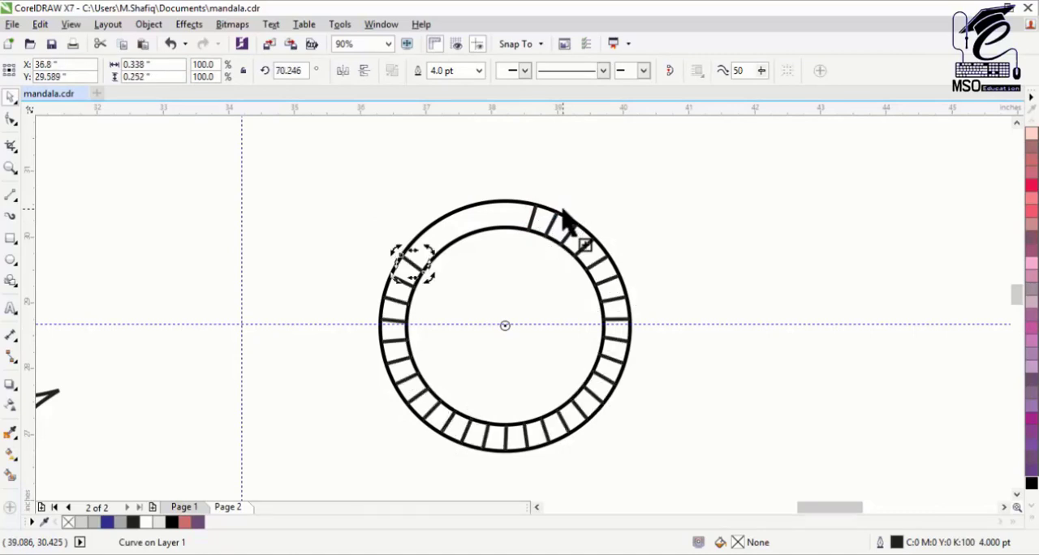
{"action": "left_click_drag", "start_coordinate": [701, 188], "coordinate": [327, 465]}
{"action": "key", "text": "ctrl+g"}
Step: Move the ring group onto the top of the mandala, centred over the top black ellipse
{"action": "double_click", "coordinate": [11, 169]}
{"action": "left_click", "coordinate": [11, 97]}
{"action": "left_click_drag", "start_coordinate": [782, 236], "coordinate": [527, 209]}
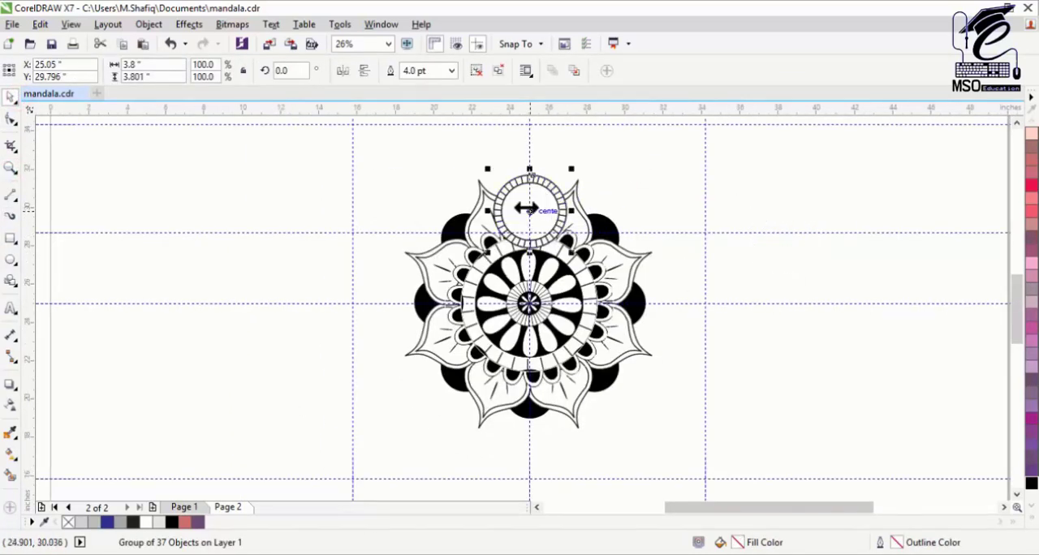
Step: Put the ring group behind the petals and top black ellipse and squash its height to about 2.99 inches
{"action": "left_click", "coordinate": [11, 169]}
{"action": "left_click", "coordinate": [544, 183]}
{"action": "left_click", "coordinate": [10, 97]}
{"action": "left_click_drag", "start_coordinate": [571, 363], "coordinate": [571, 362]}
{"action": "left_click_drag", "start_coordinate": [526, 315], "coordinate": [502, 278]}
{"action": "left_click_drag", "start_coordinate": [514, 261], "coordinate": [506, 391]}
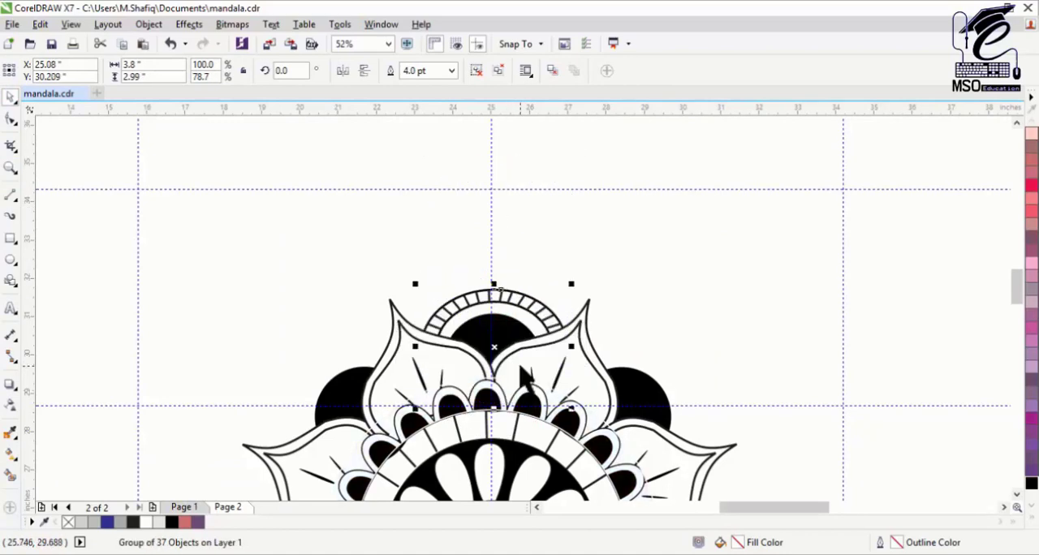
Step: Place a copy of the ring group rotated 180 degrees around the mandala's centre at the bottom
{"action": "key", "text": "F3"}
{"action": "left_click", "coordinate": [511, 213]}
{"action": "left_click_drag", "start_coordinate": [511, 214], "coordinate": [510, 307]}
{"action": "left_click_drag", "start_coordinate": [551, 176], "coordinate": [467, 477]}
{"action": "right_click", "coordinate": [467, 476]}
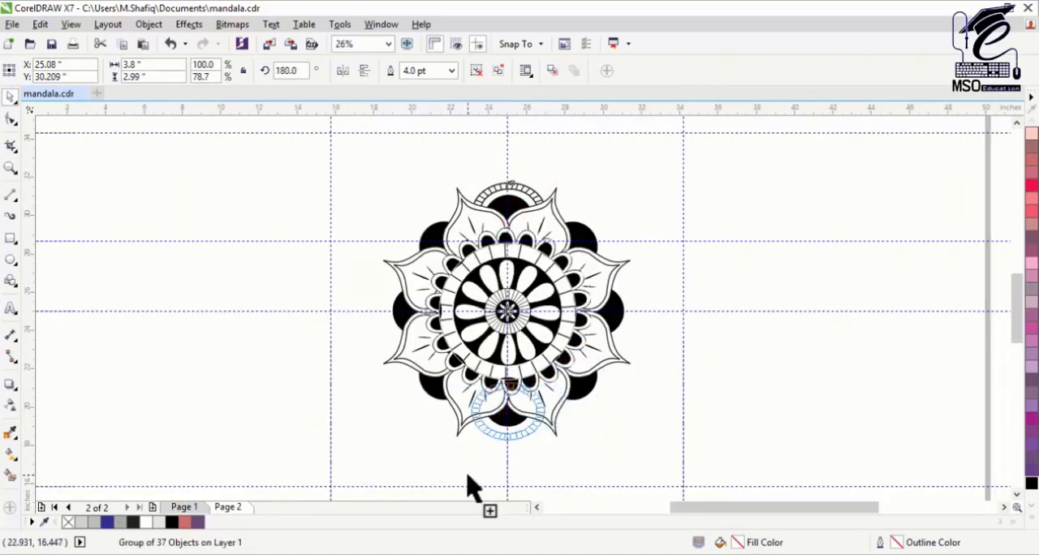
Step: Rotate copies of the opposite ring pair around the mandala's centre in 45-degree steps to frame all eight black ellipses
{"action": "left_click", "coordinate": [523, 191], "text": "shift"}
{"action": "left_click_drag", "start_coordinate": [550, 177], "coordinate": [629, 259]}
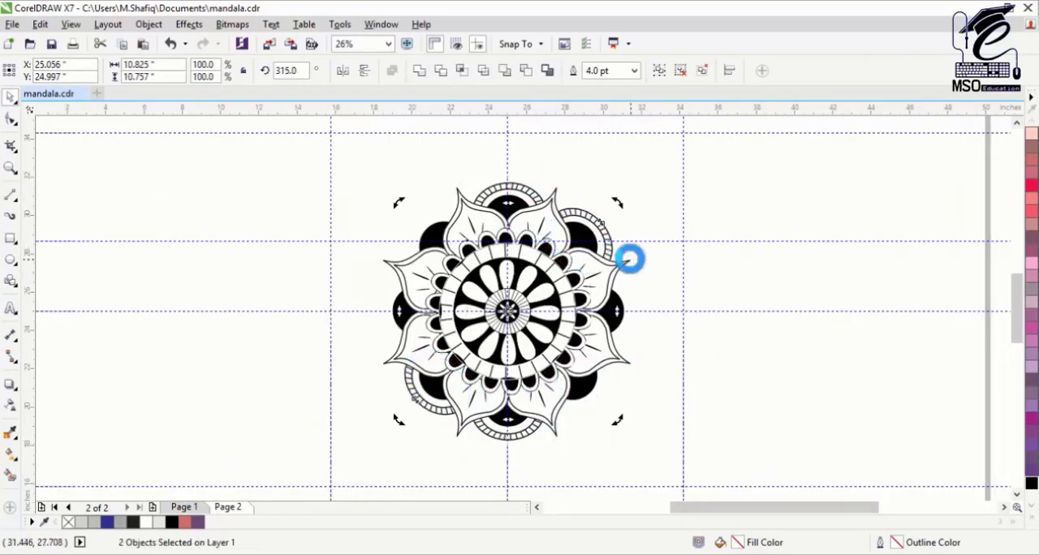
Step: Select all the objects of the mandala and group them
{"action": "left_click", "coordinate": [770, 320]}
{"action": "left_click_drag", "start_coordinate": [769, 163], "coordinate": [309, 460]}
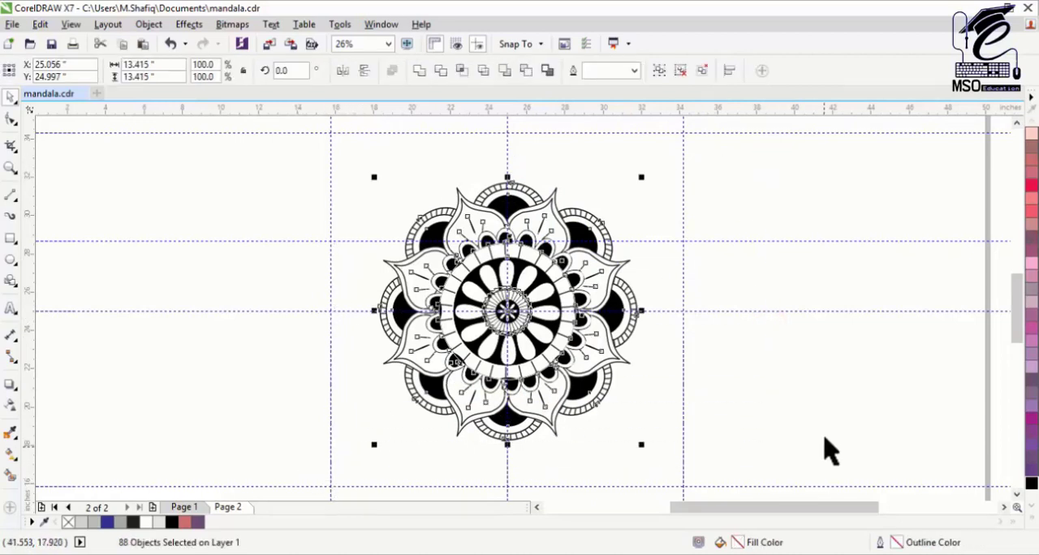
{"action": "key", "text": "ctrl+g"}
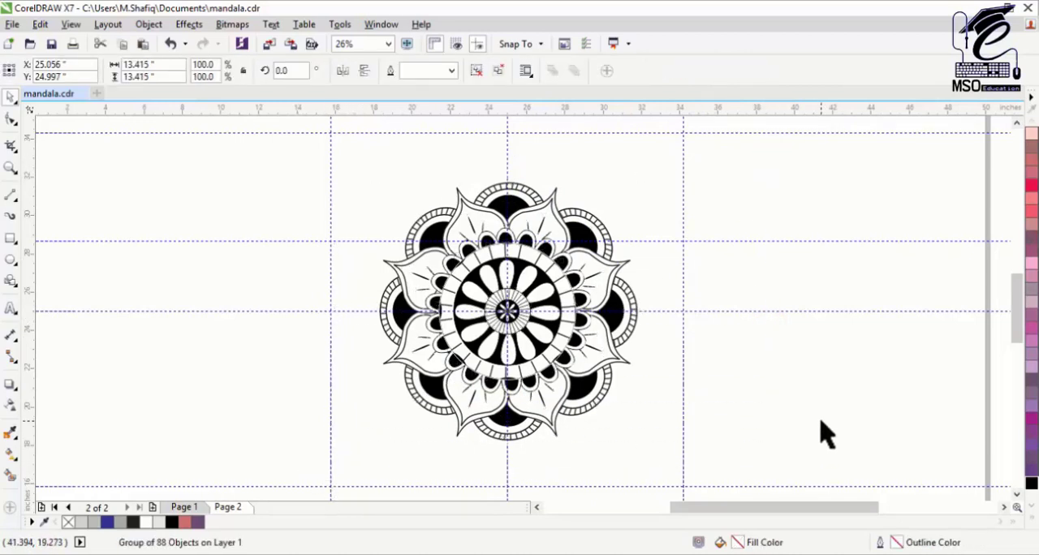
Step: Undo the mandala's grouping and select all of its objects again
{"action": "key", "text": "ctrl+z"}
{"action": "left_click", "coordinate": [810, 398]}
{"action": "left_click_drag", "start_coordinate": [773, 174], "coordinate": [342, 481]}
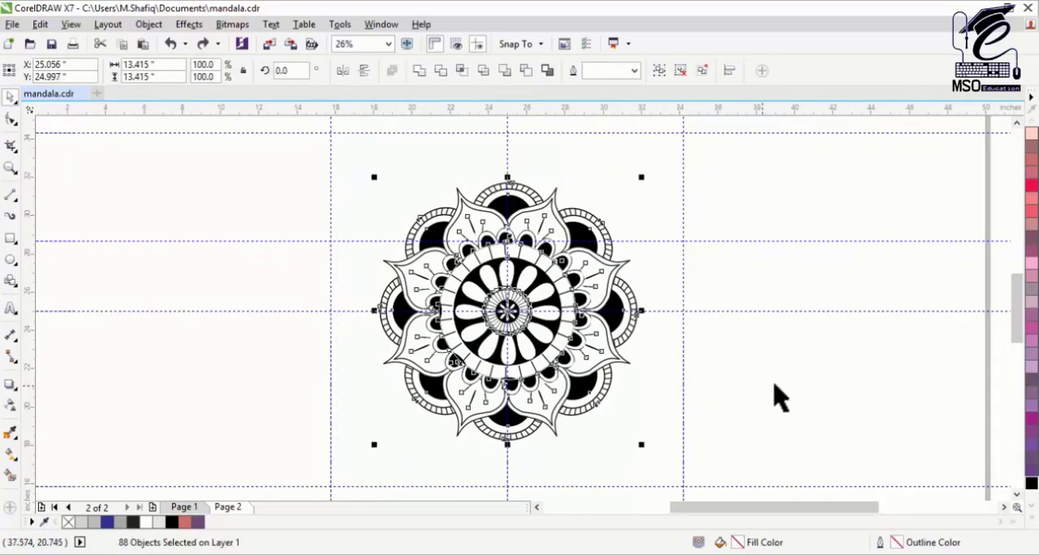